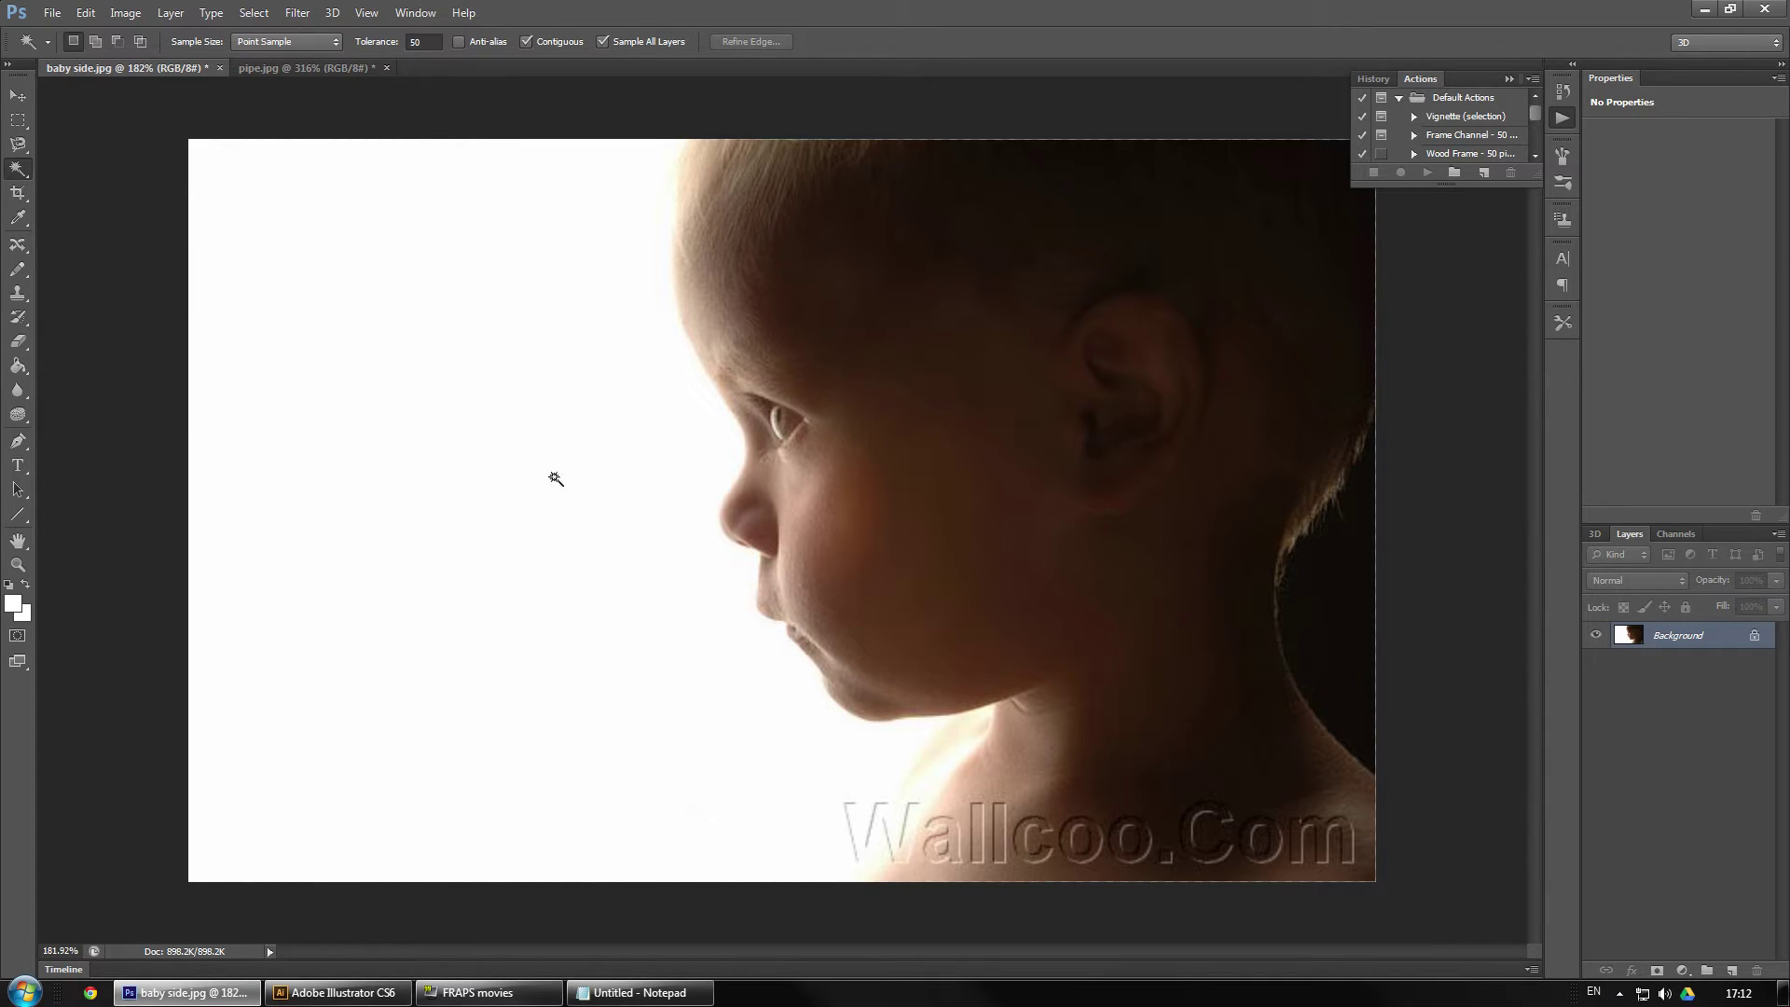
left_click(563, 390)
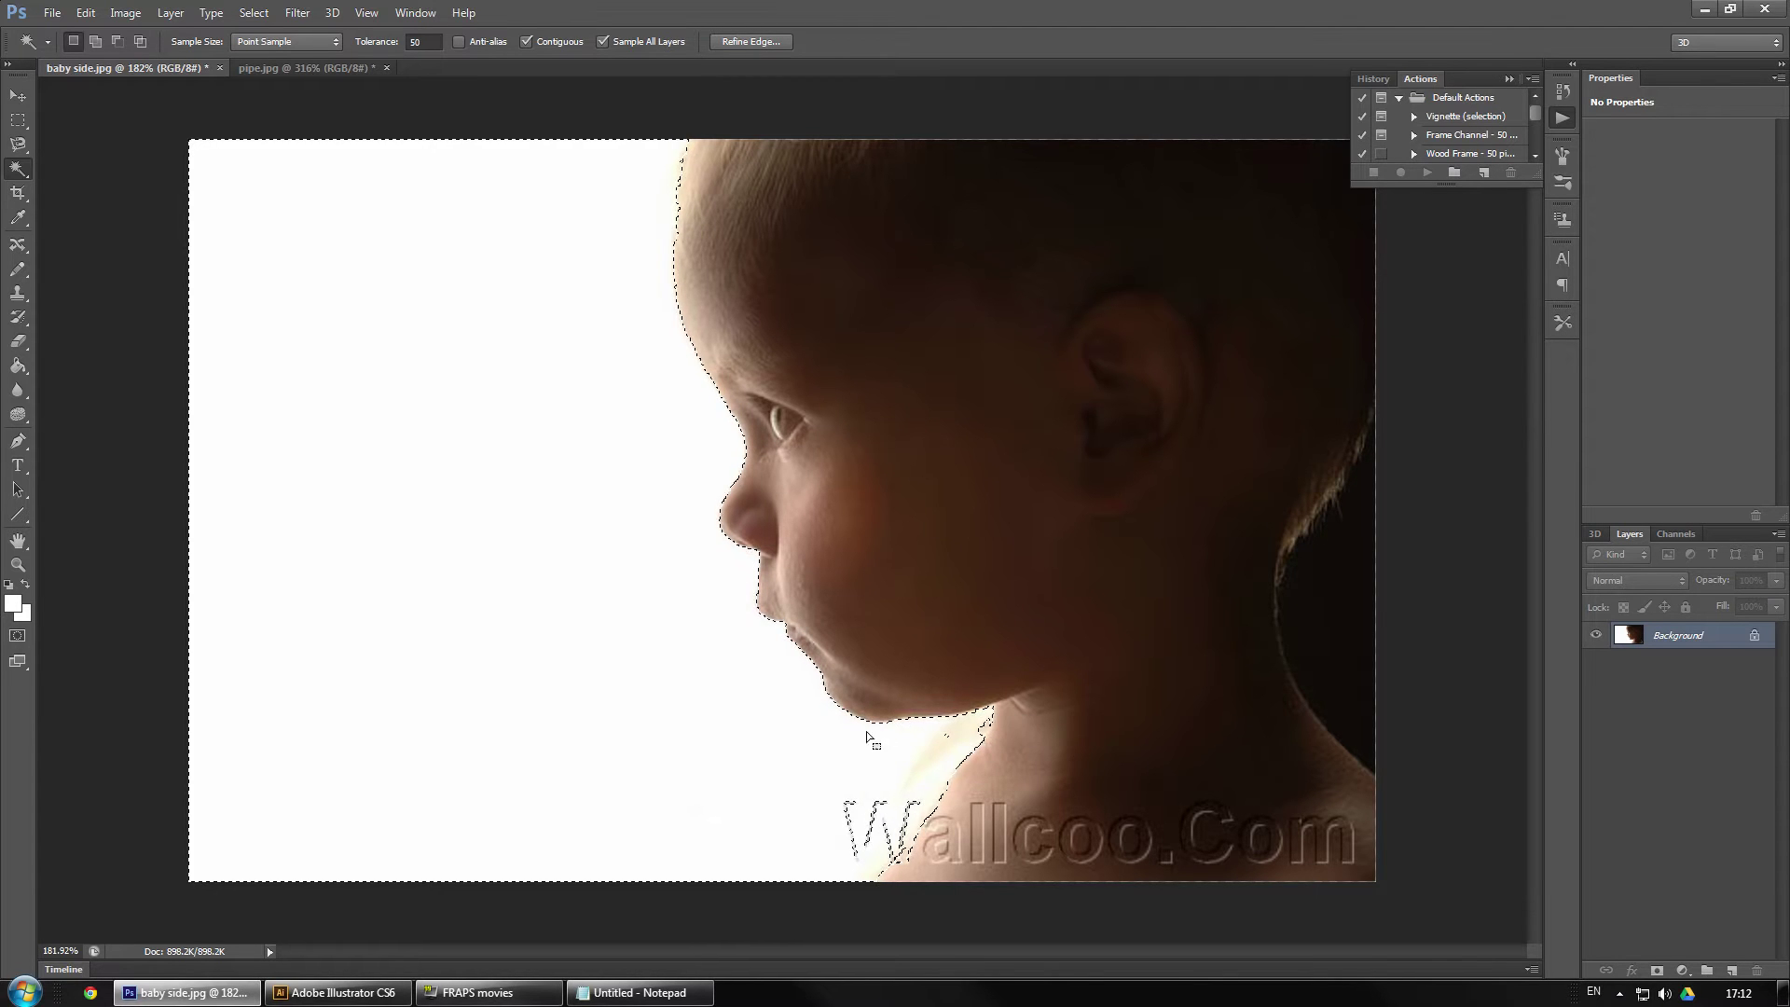
scroll(737, 462, "up", 8)
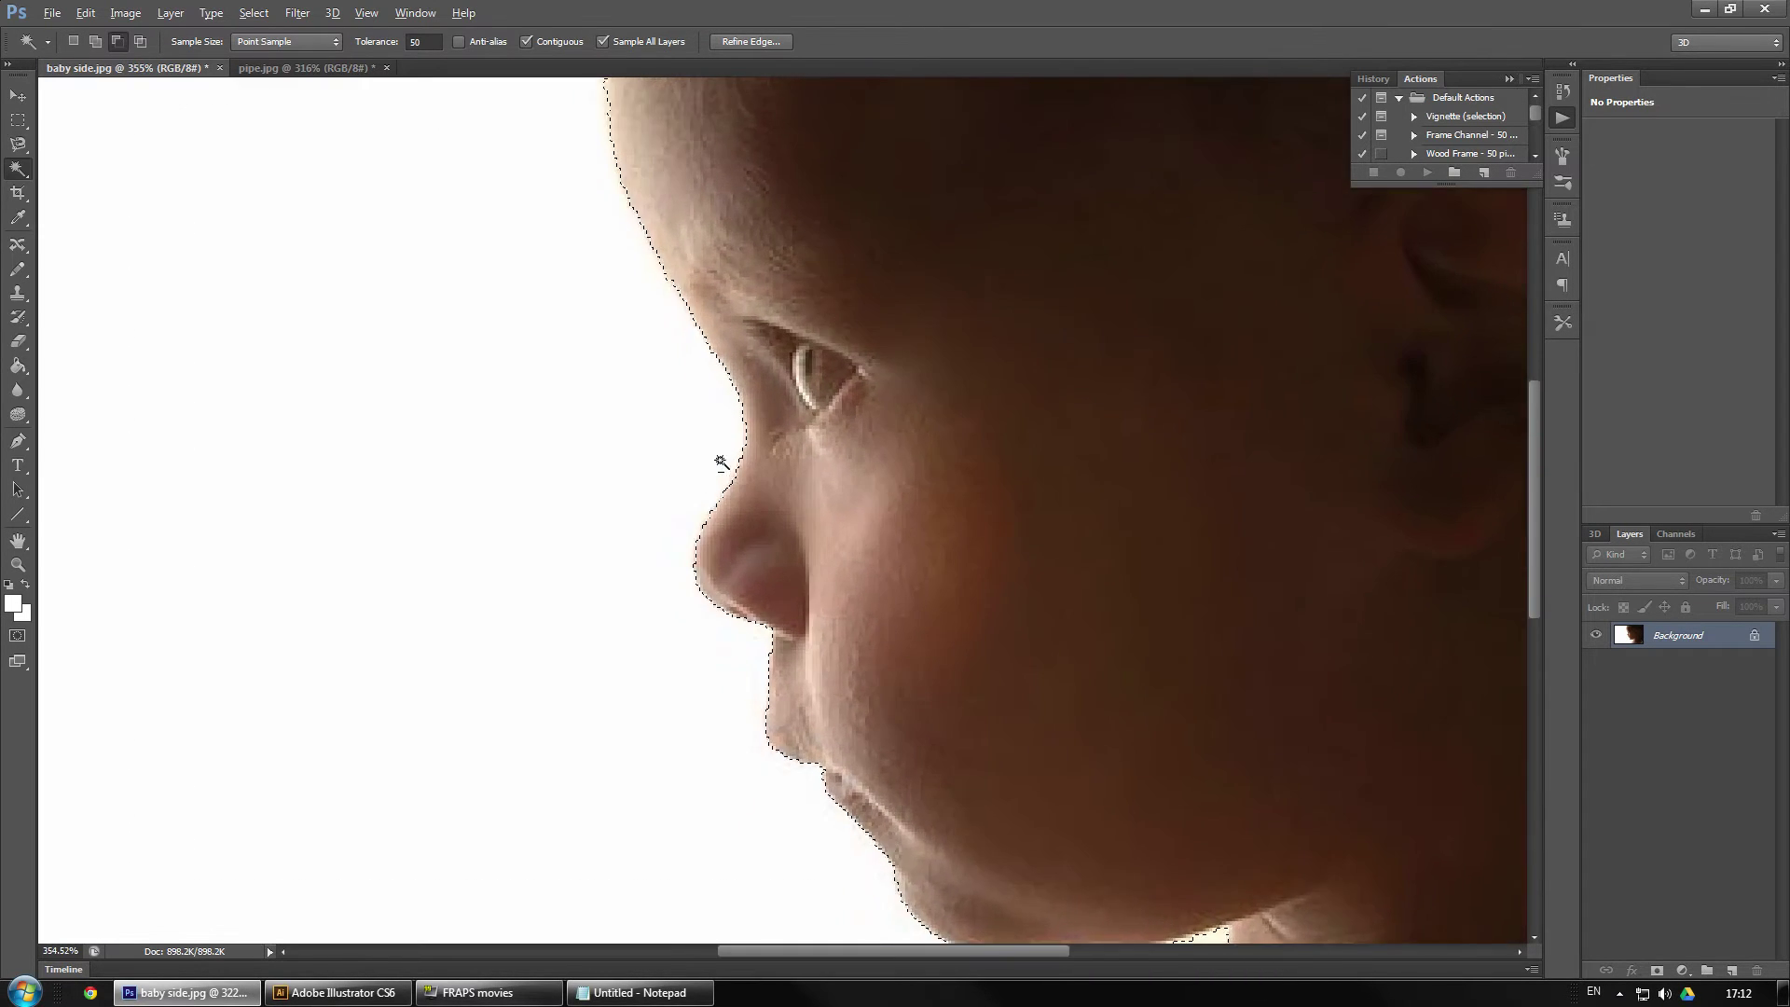
scroll(746, 464, "down", 3)
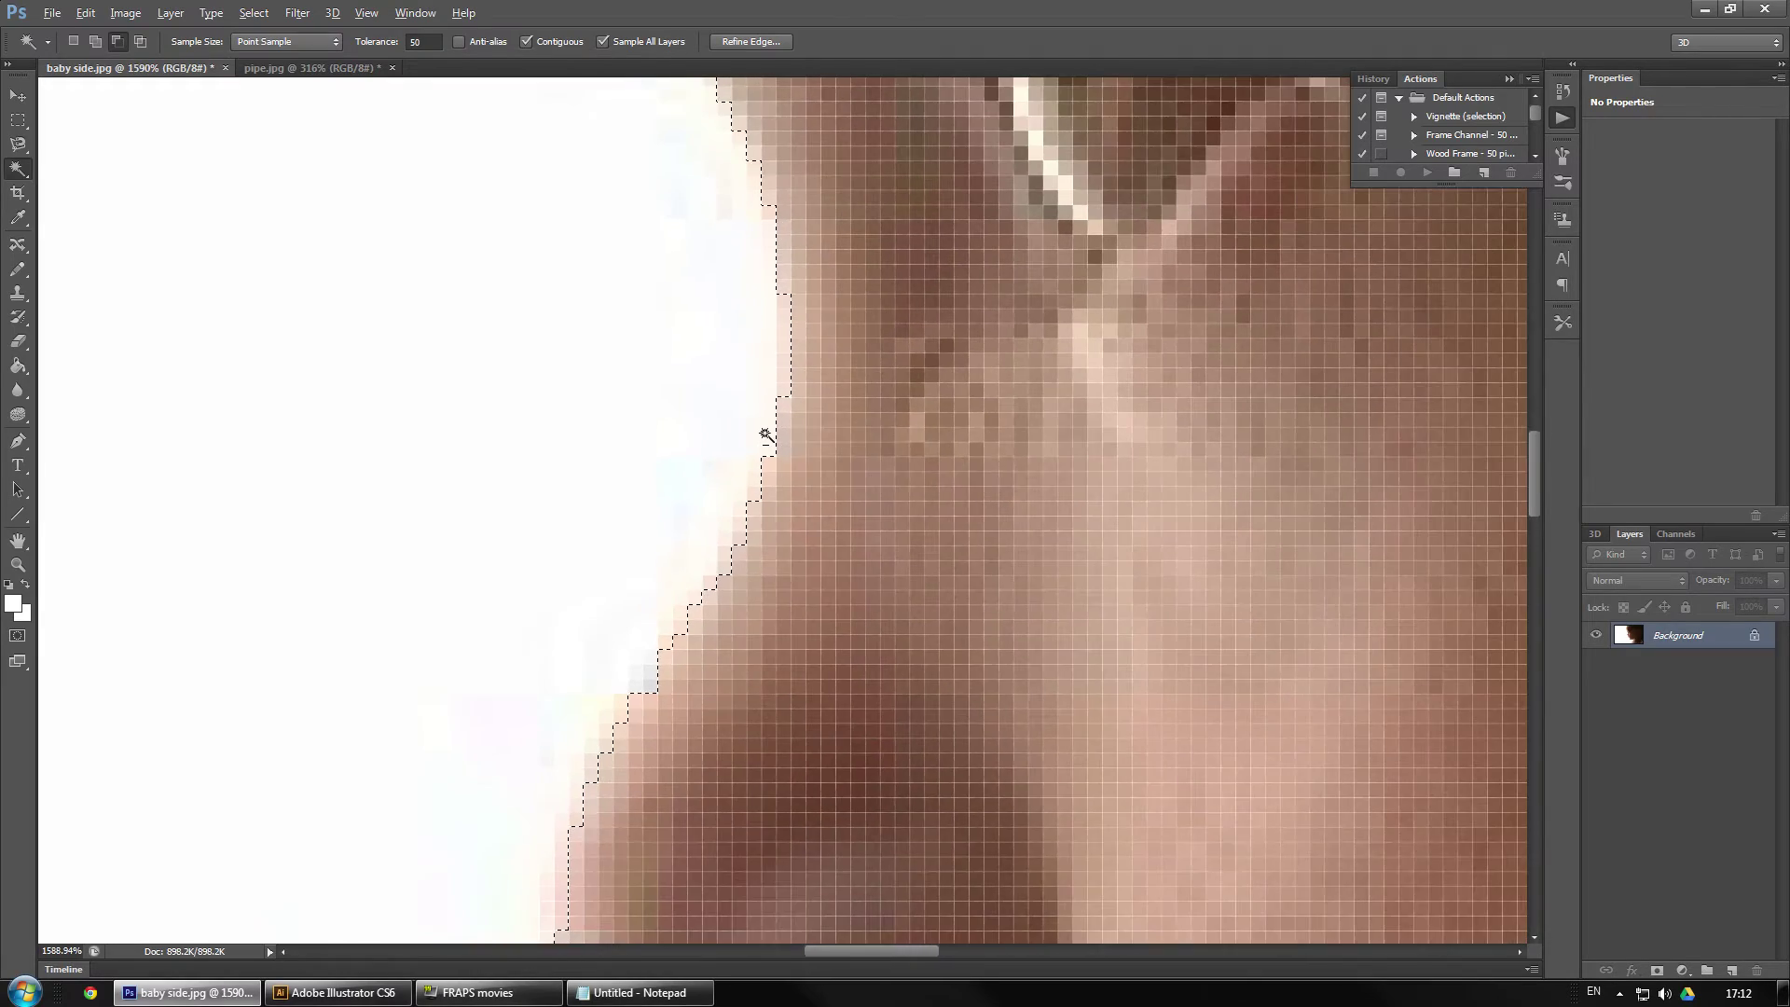
scroll(720, 486, "down", 5)
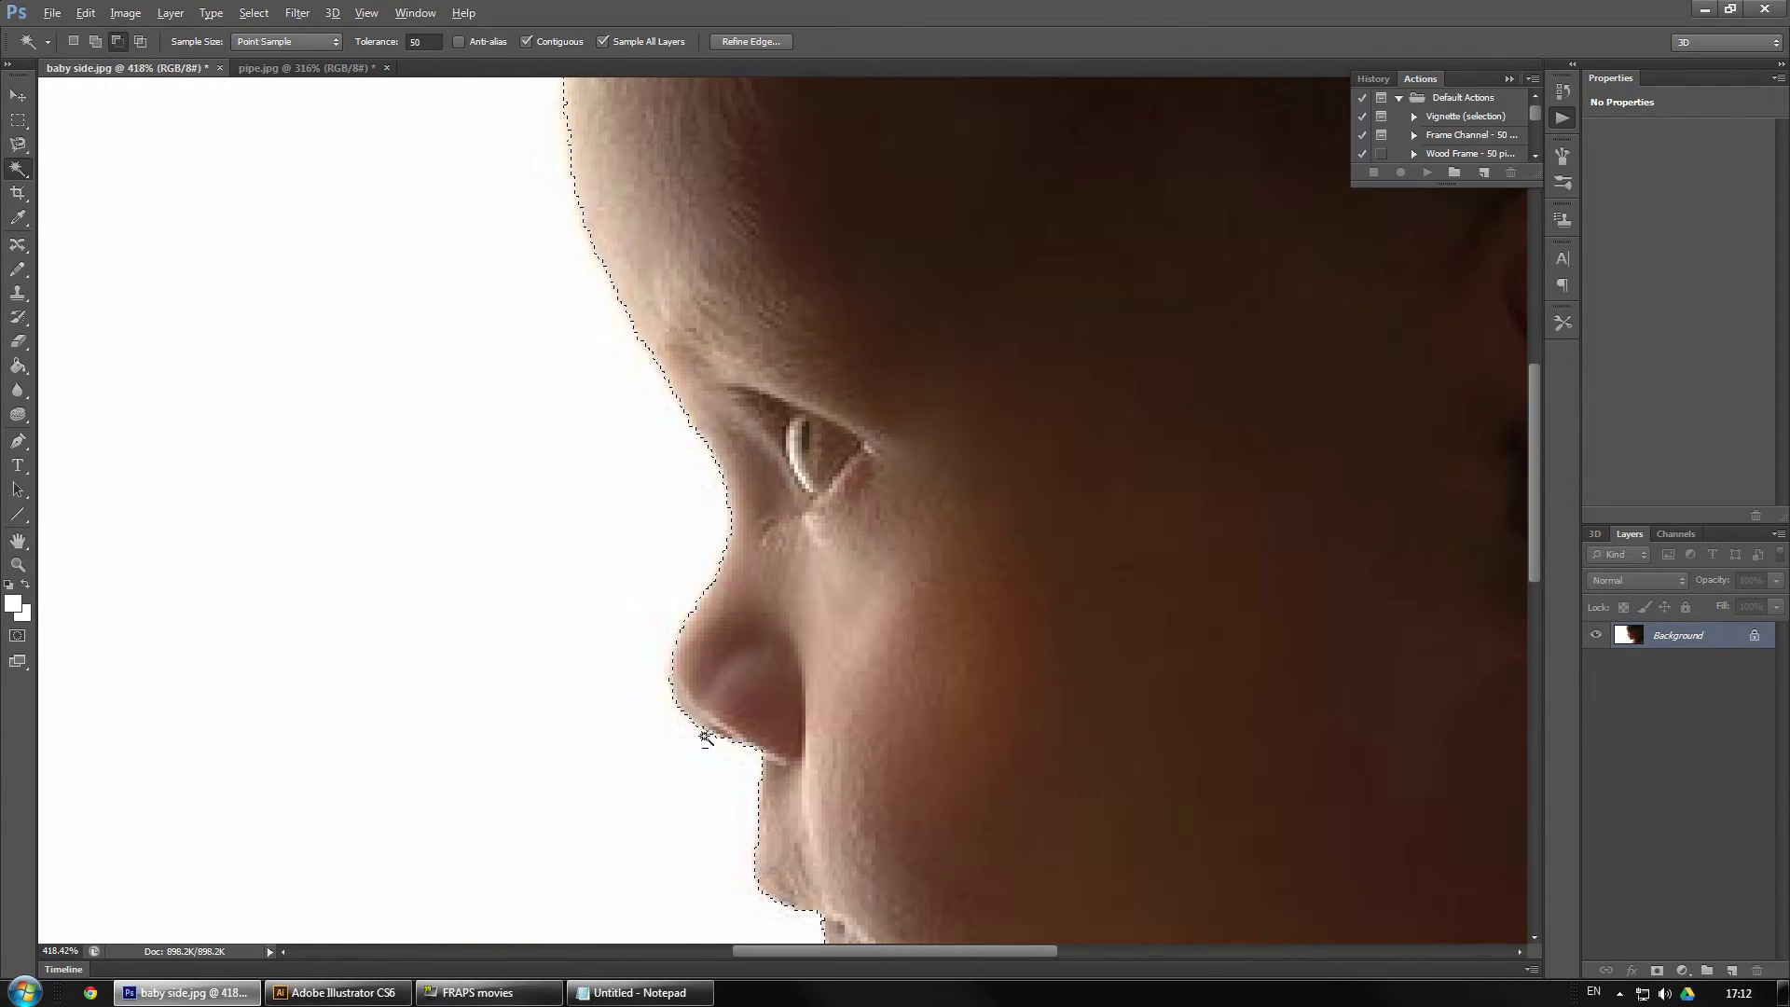
scroll(787, 895, "down", 3)
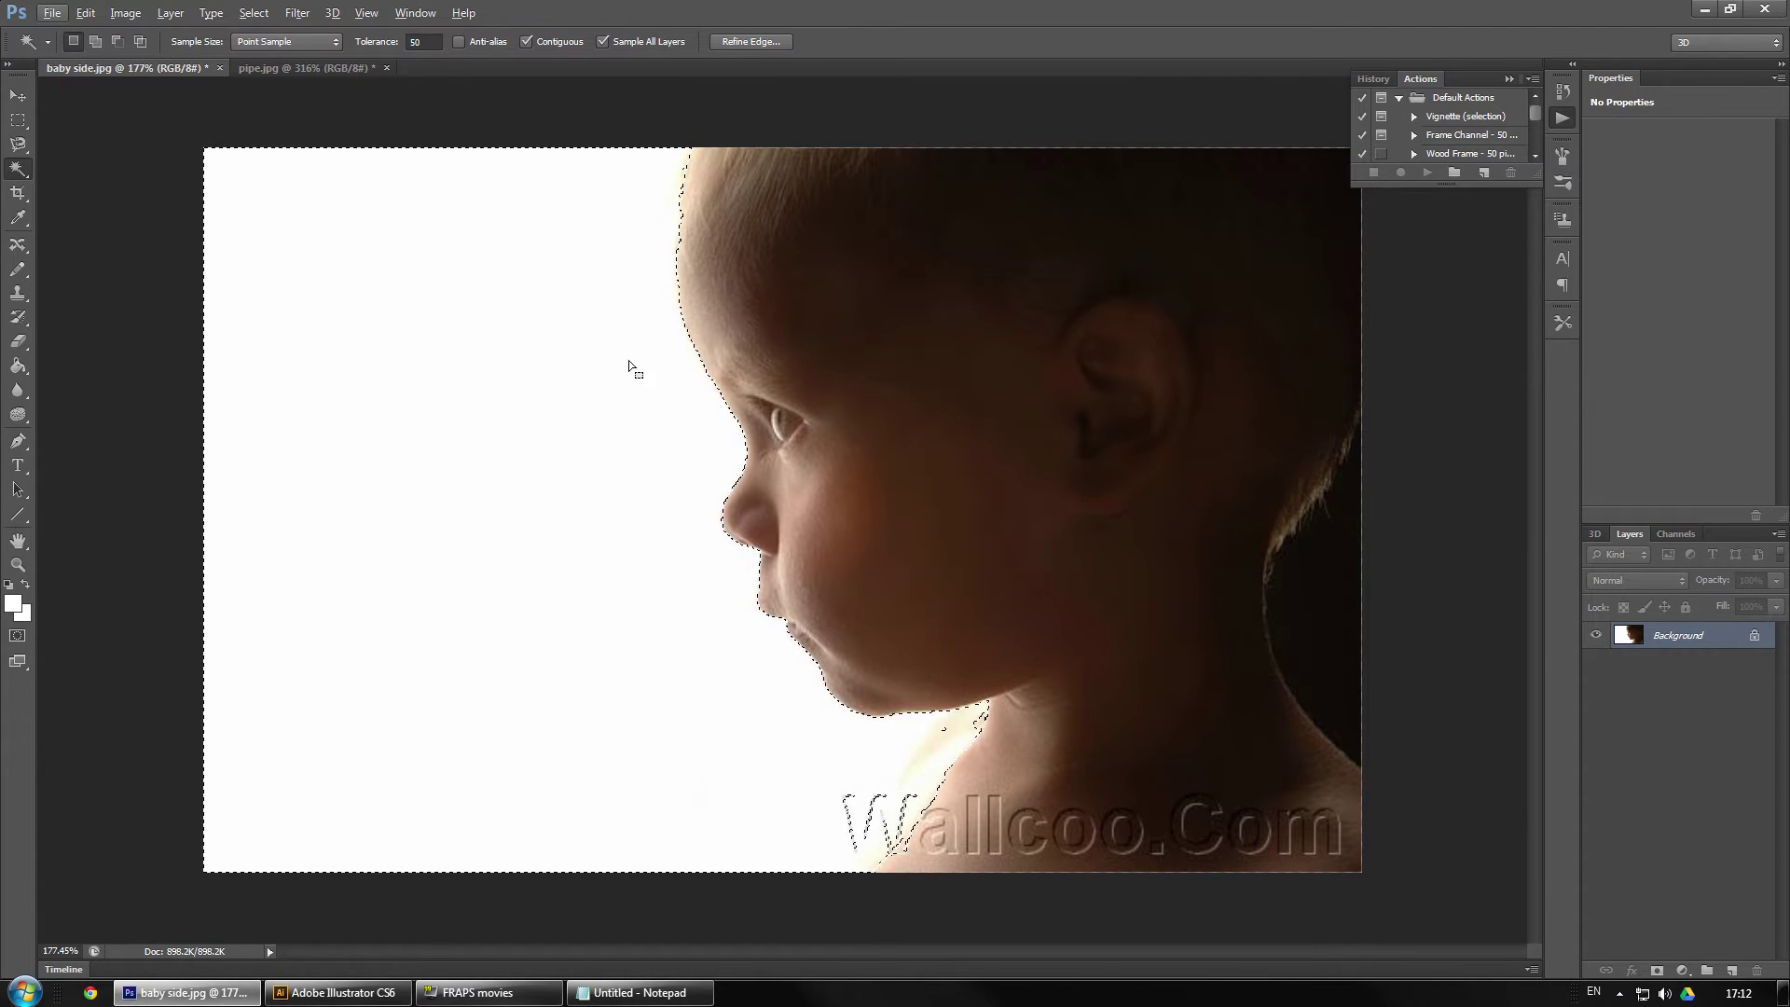
key("ctrl+d")
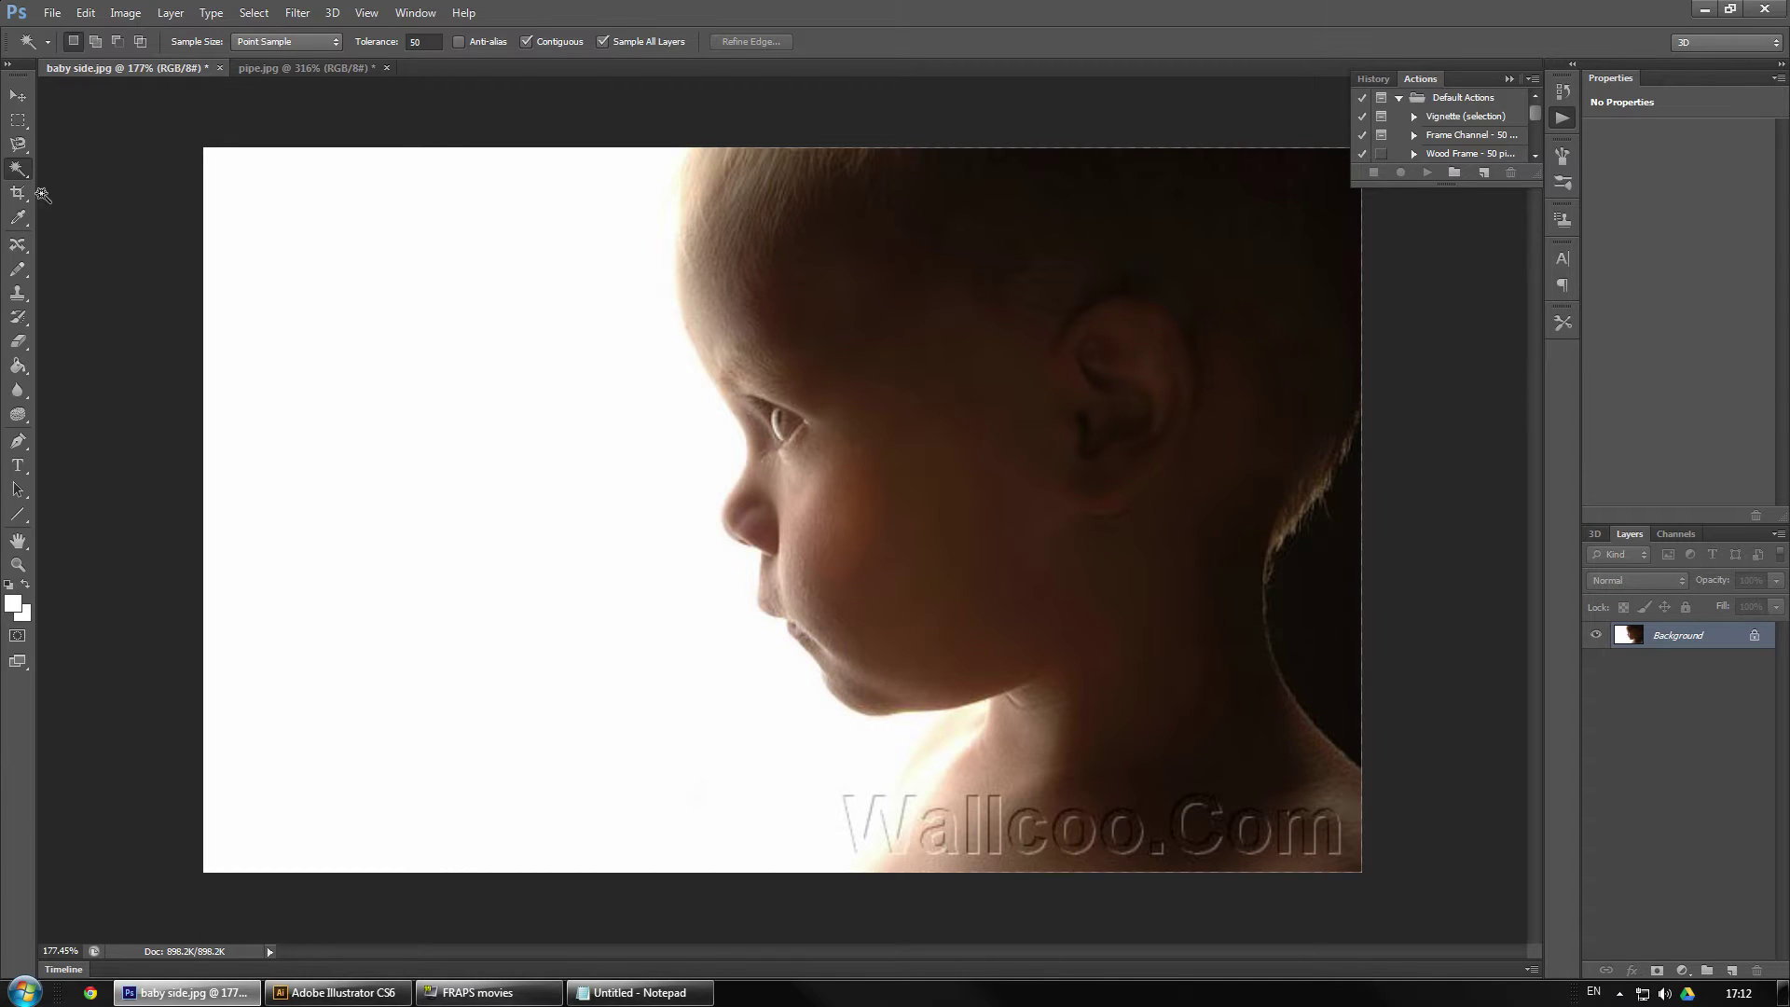
- Trace a closed Magnetic Lasso selection along the baby's face, chin and neck, then around the photo's remaining edges
left_click(20, 145)
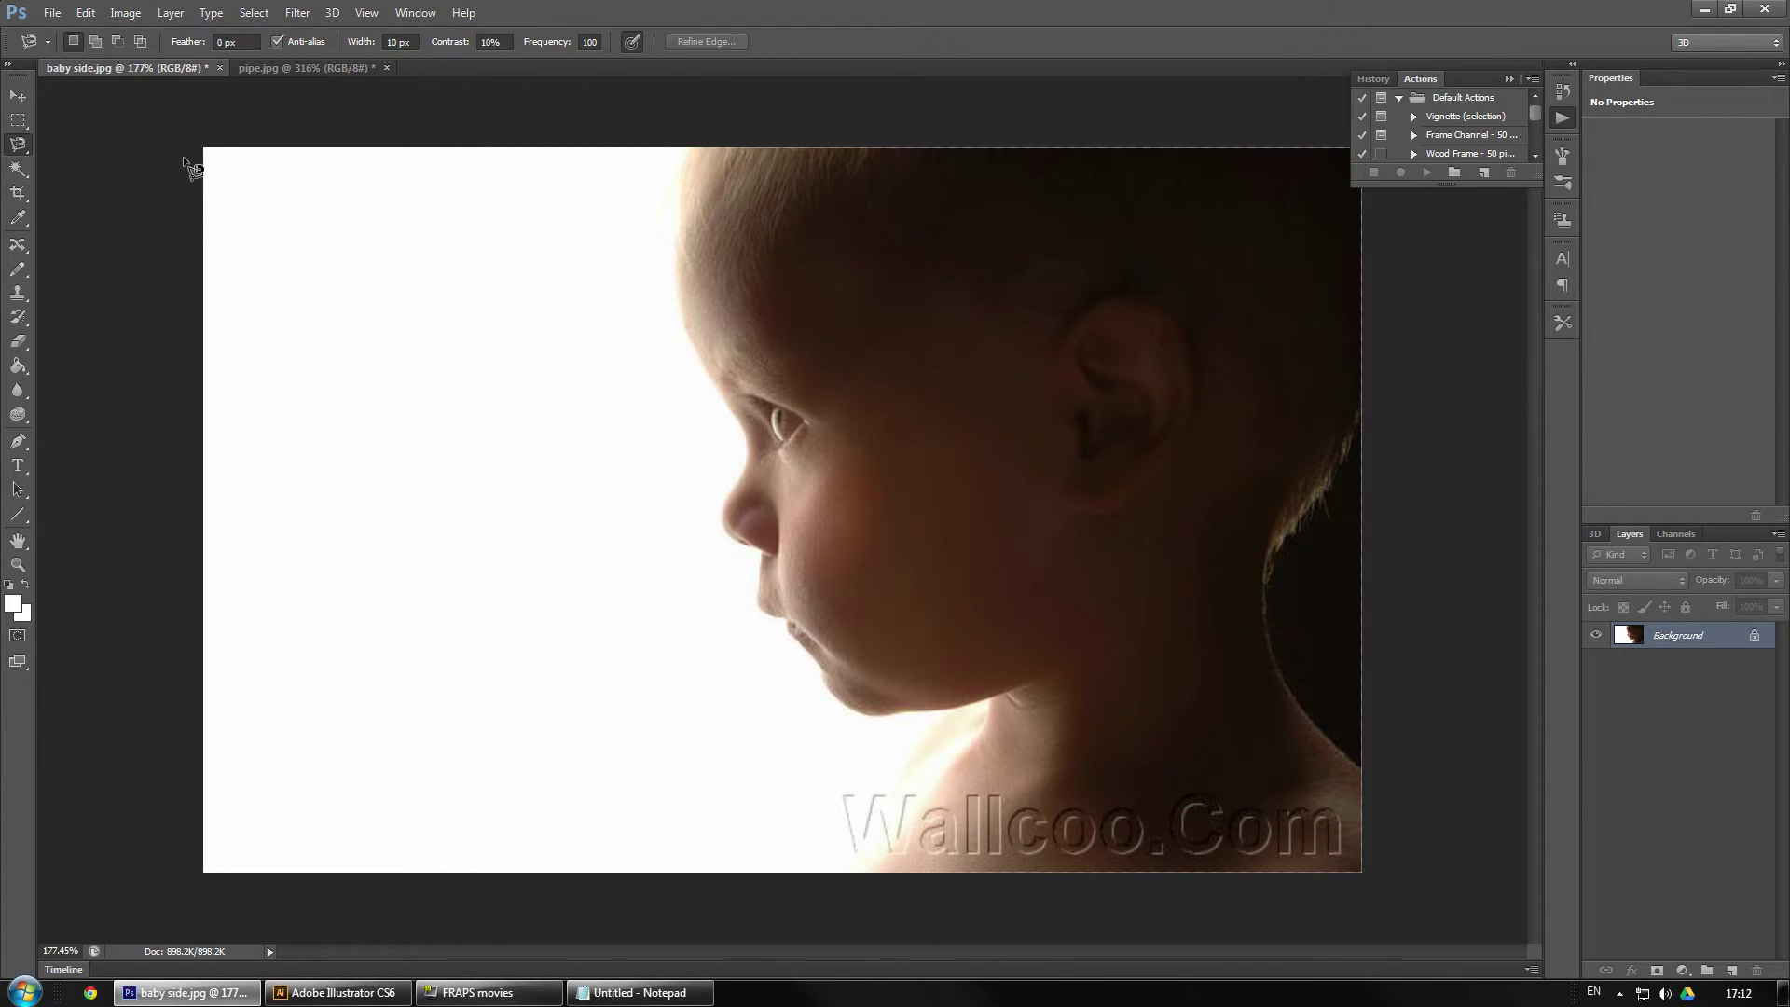
left_click(693, 149)
mouse_move(694, 149)
left_mouse_down()
mouse_move(678, 248)
mouse_move(691, 335)
left_mouse_up()
mouse_move(741, 420)
left_mouse_down()
mouse_move(727, 533)
mouse_move(764, 559)
mouse_move(761, 618)
mouse_move(791, 627)
mouse_move(828, 694)
mouse_move(884, 719)
mouse_move(996, 705)
mouse_move(879, 884)
left_mouse_up()
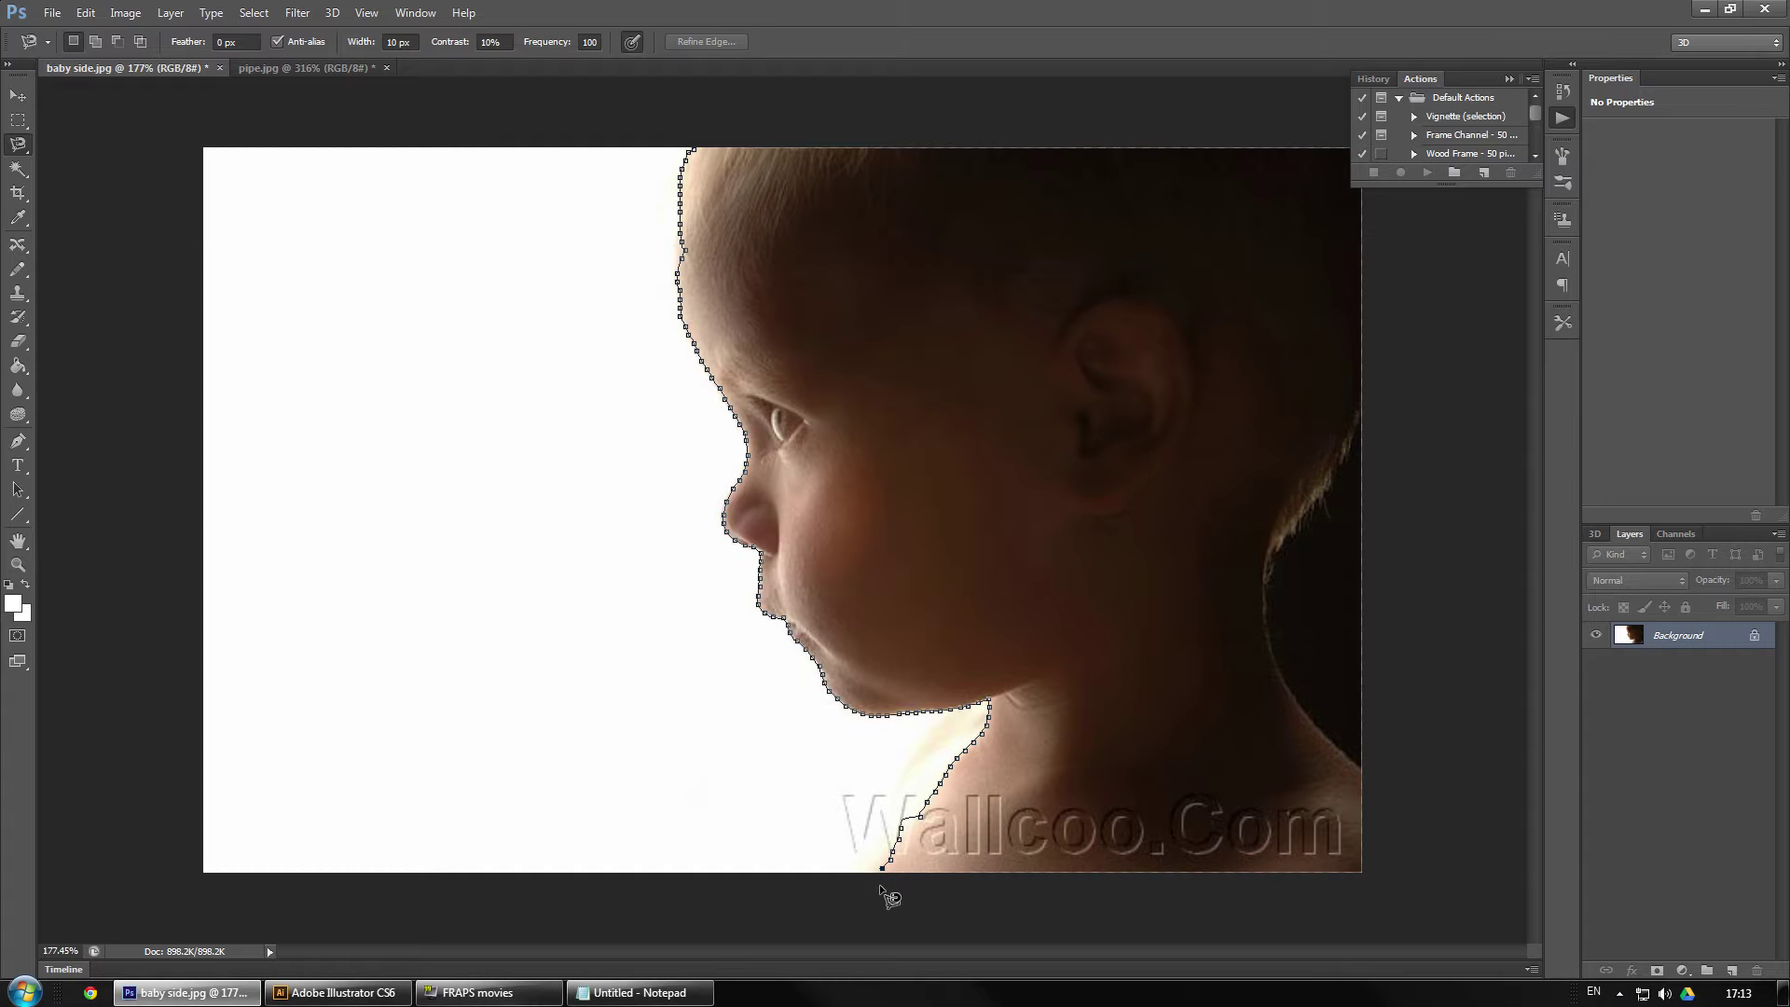
mouse_move(882, 888)
left_mouse_down()
mouse_move(1224, 909)
mouse_move(1388, 888)
mouse_move(1412, 673)
mouse_move(1385, 126)
mouse_move(920, 118)
mouse_move(772, 126)
mouse_move(714, 157)
left_mouse_up()
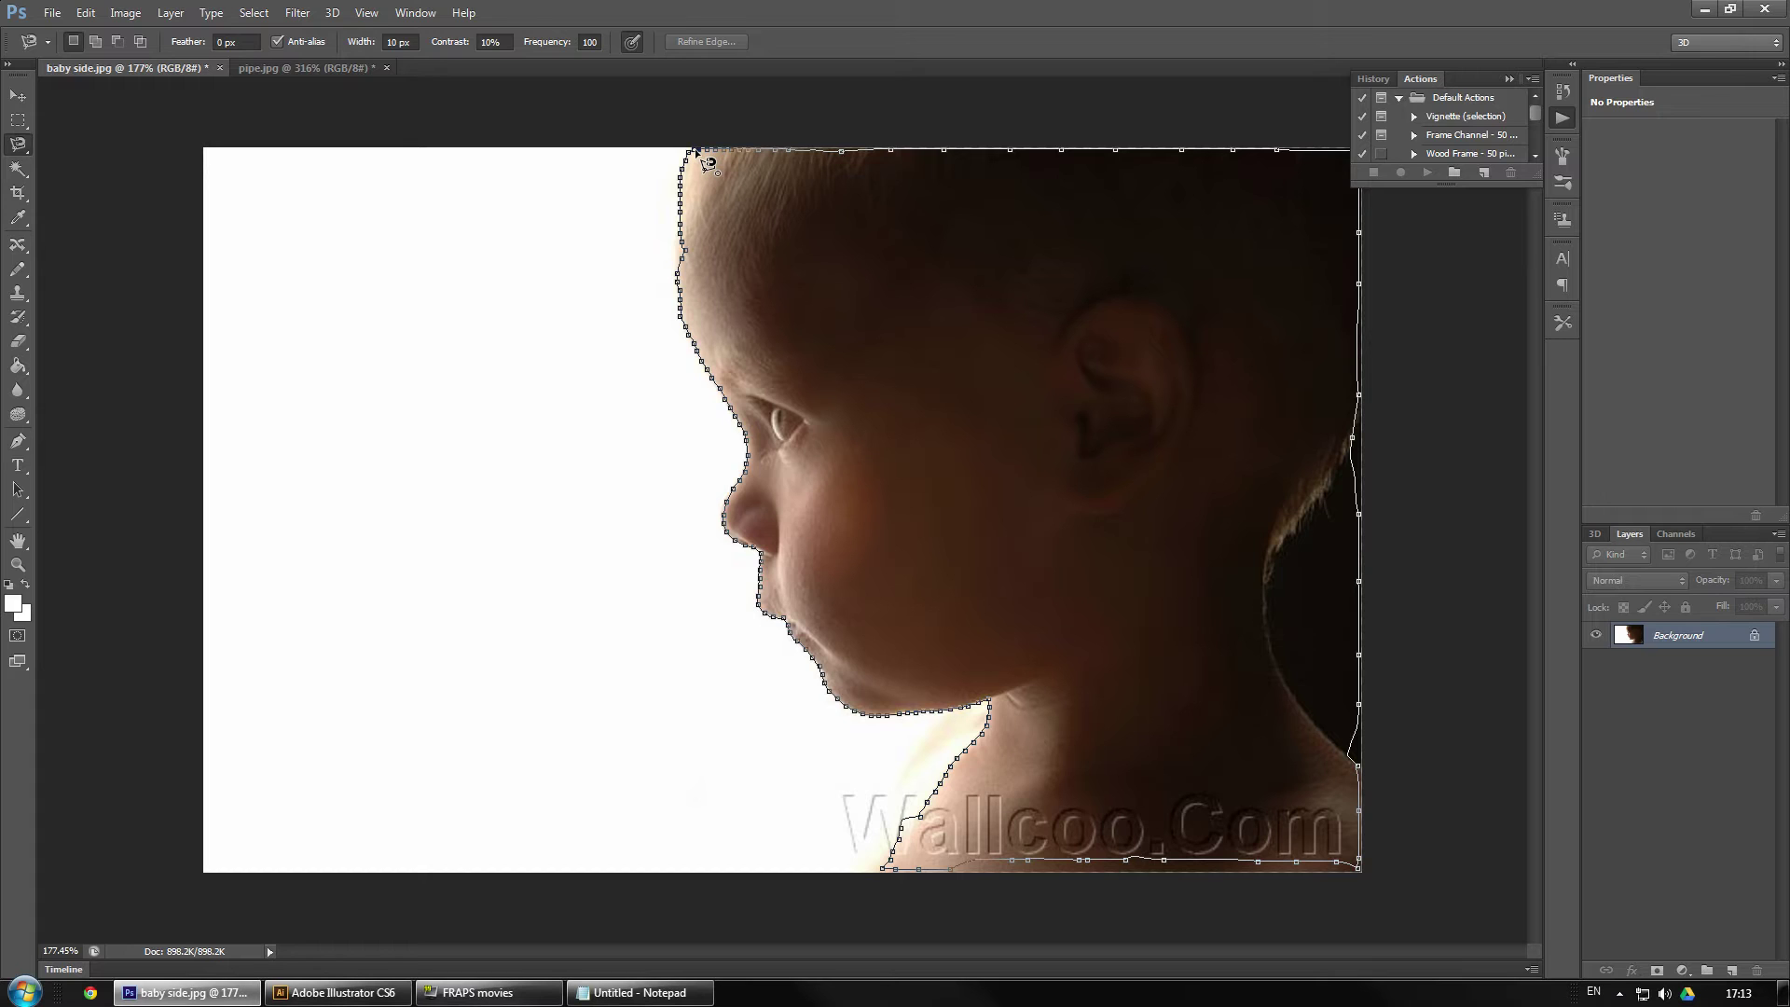
left_click(697, 151)
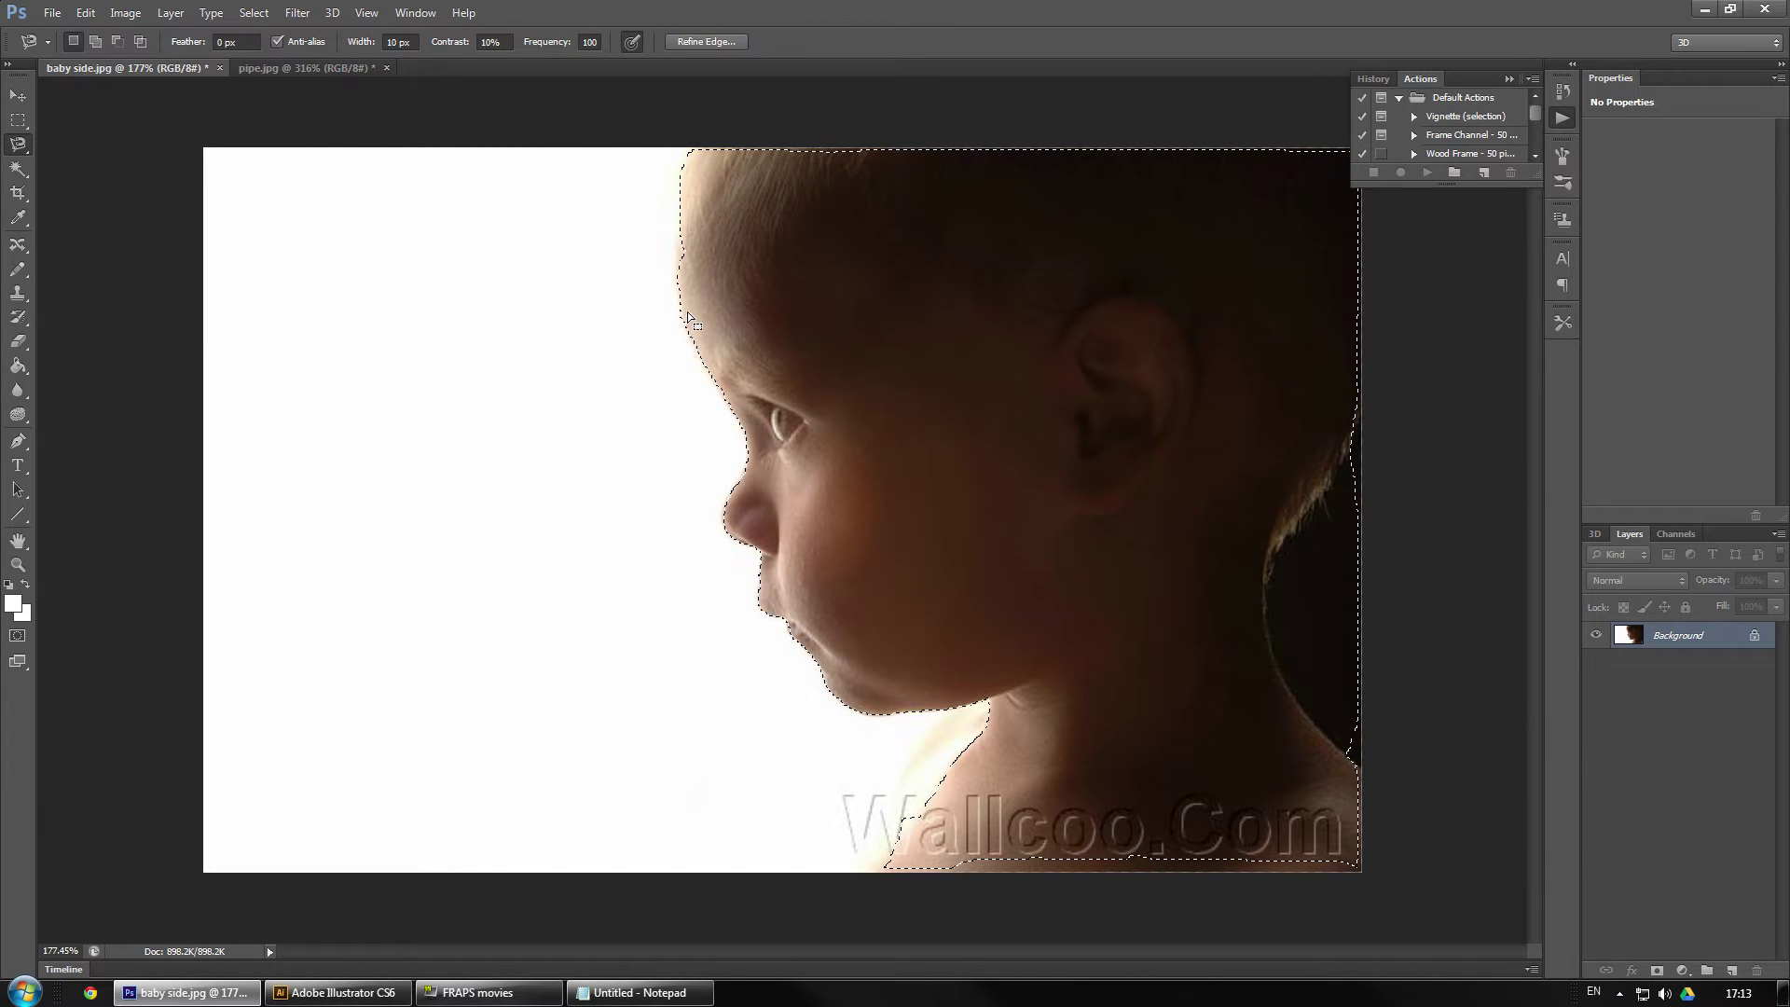
- Convert the head selection into a work path with a tolerance of 0.5 pixels
scroll(722, 451, "up", 3)
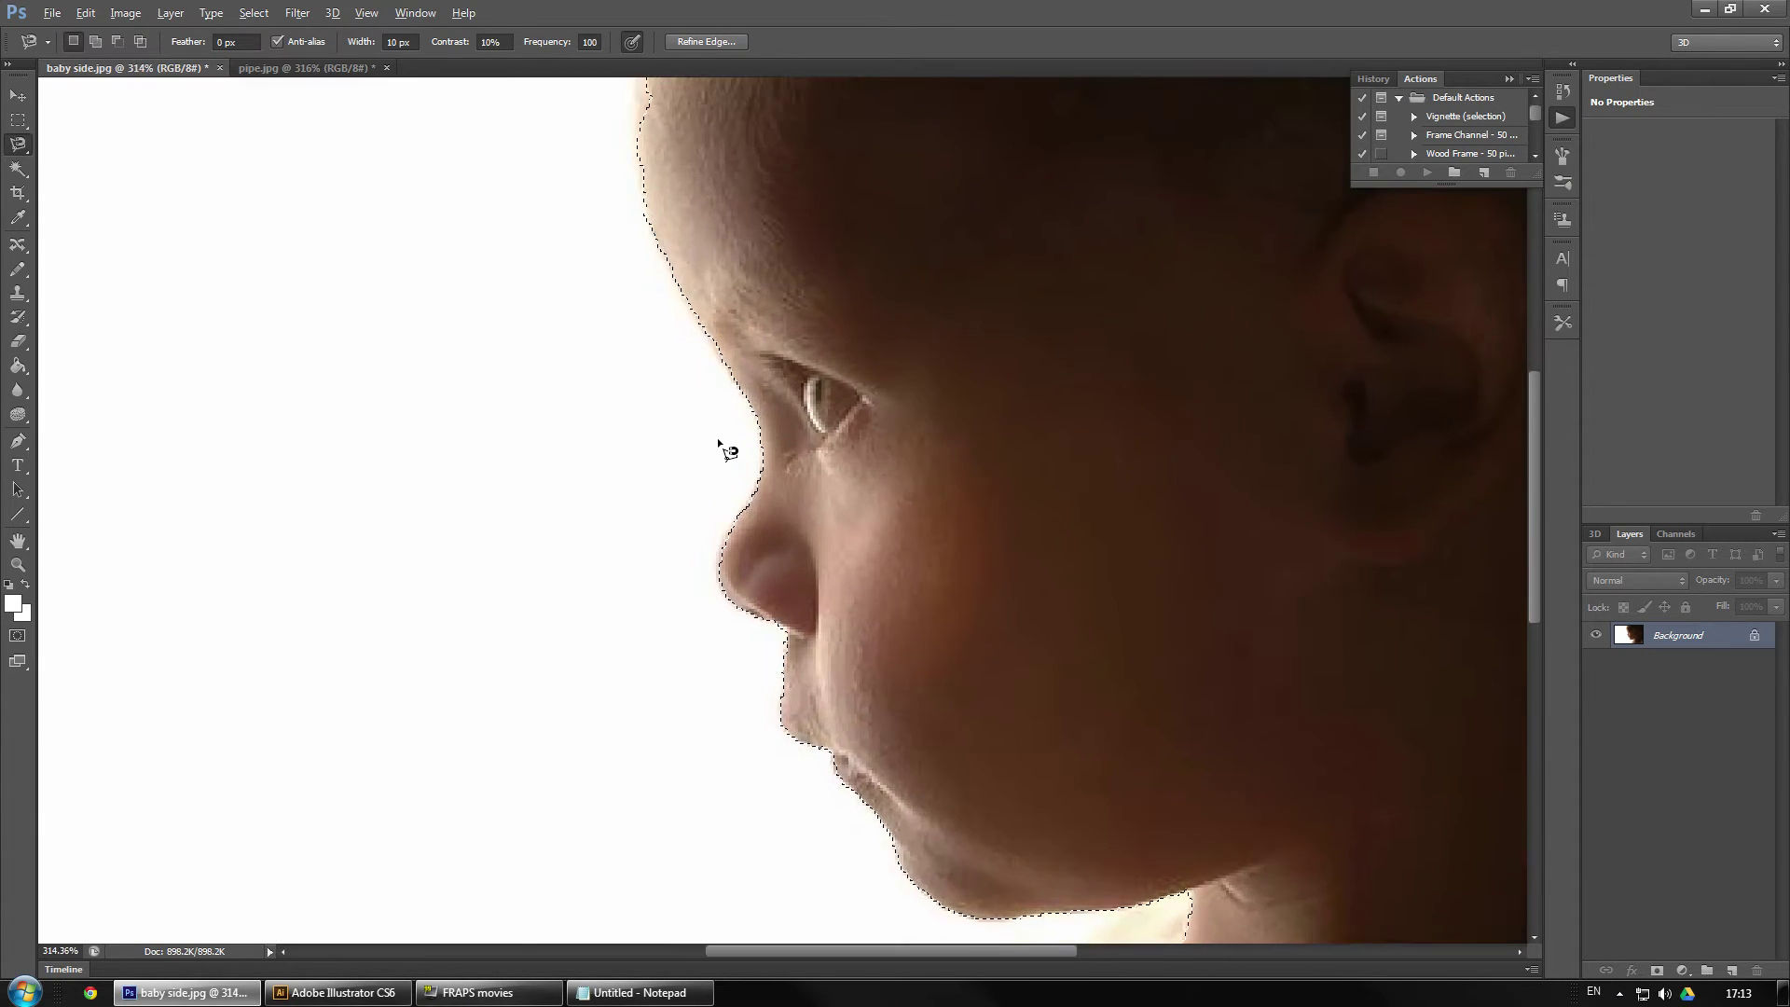
scroll(773, 415, "up", 2)
scroll(774, 415, "down", 4)
scroll(770, 423, "up", 1)
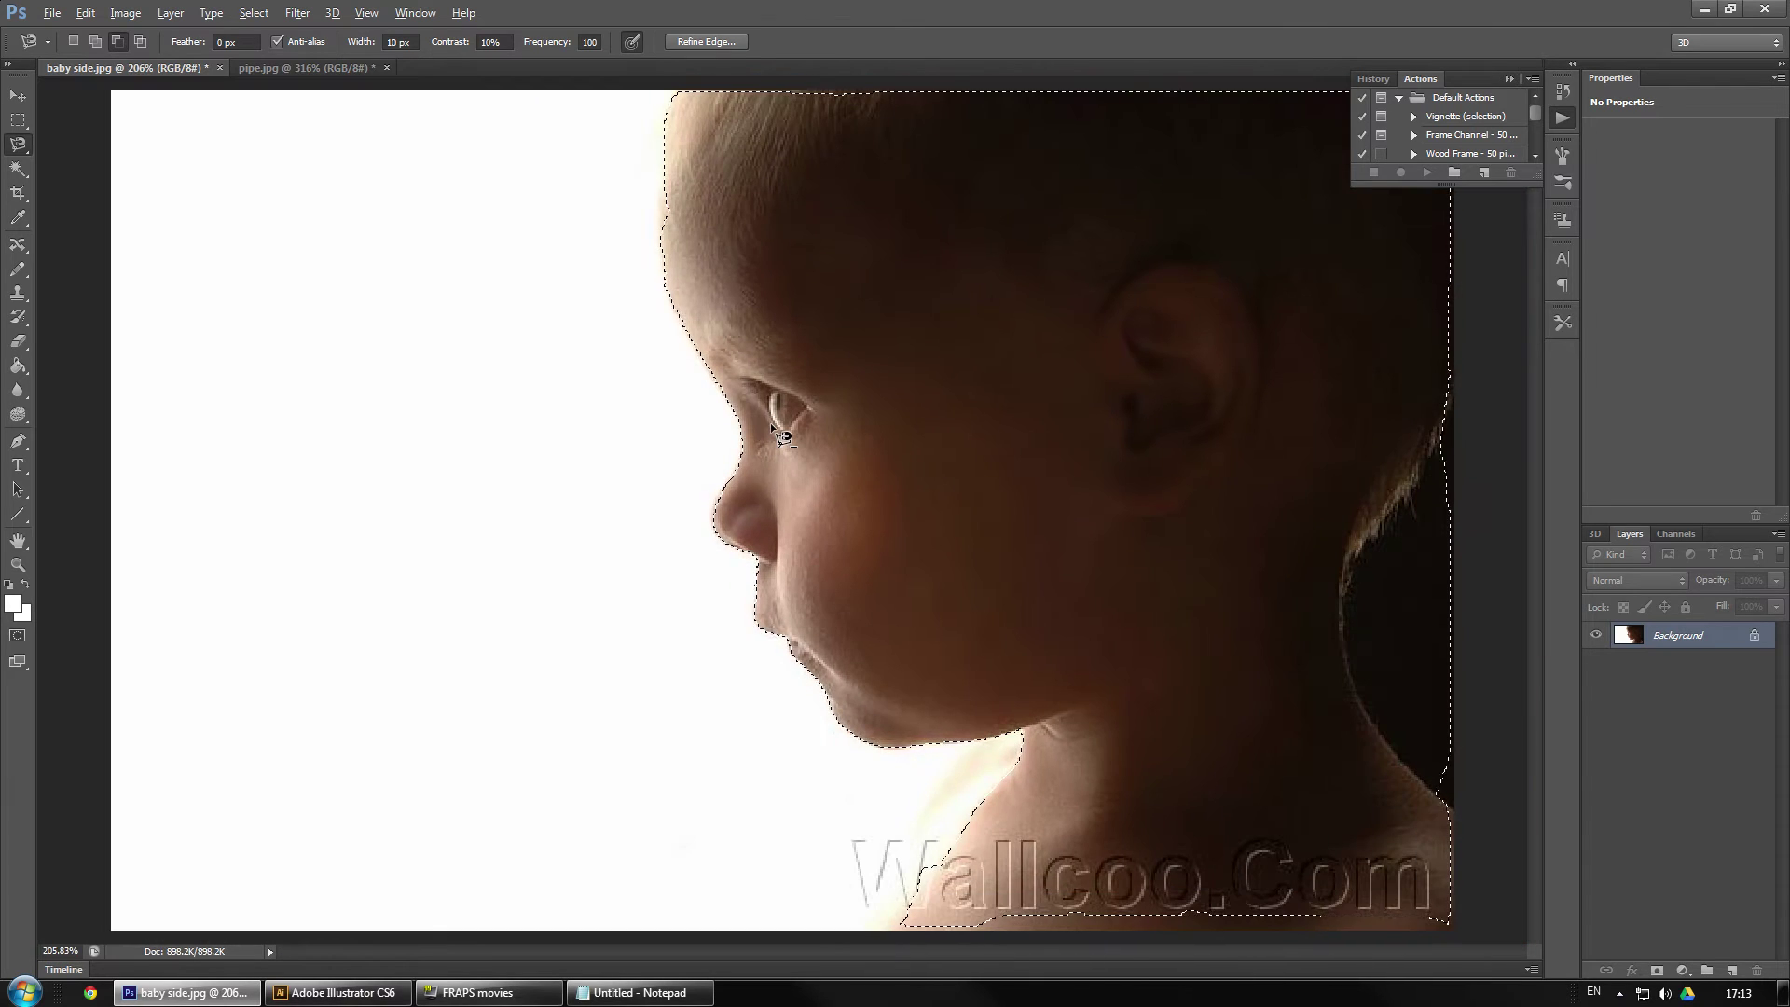
key("alt")
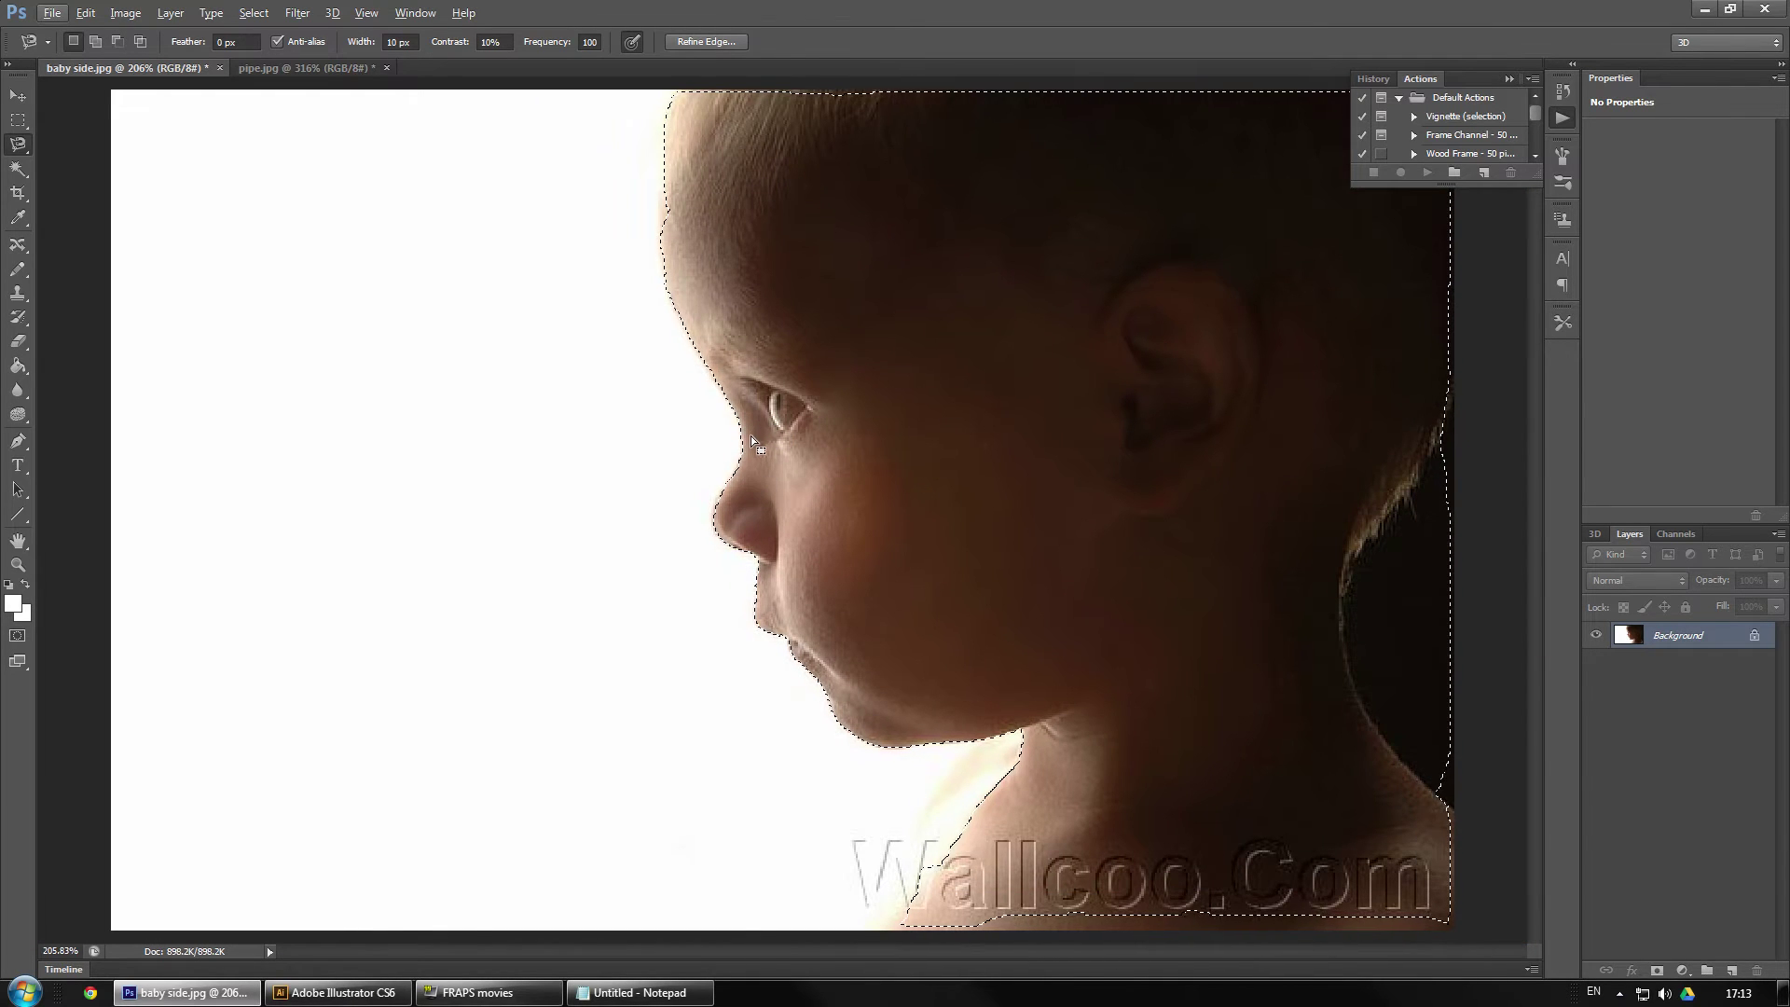
right_click(742, 451)
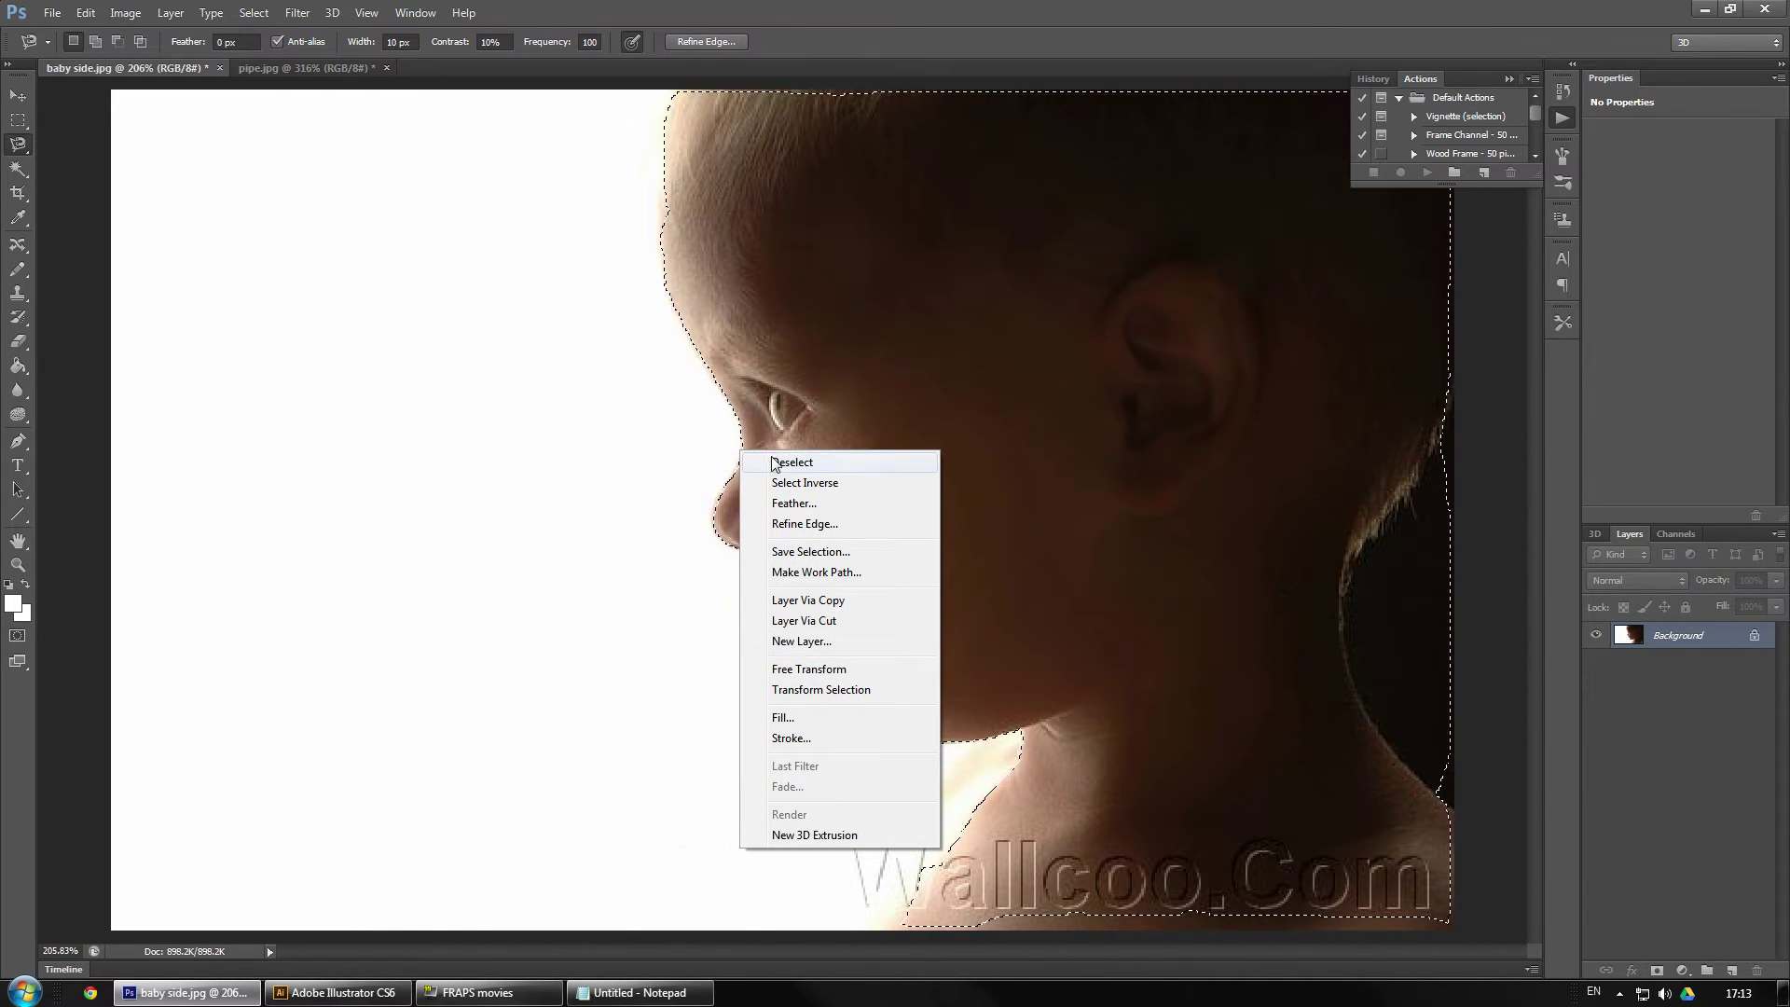
left_click(815, 572)
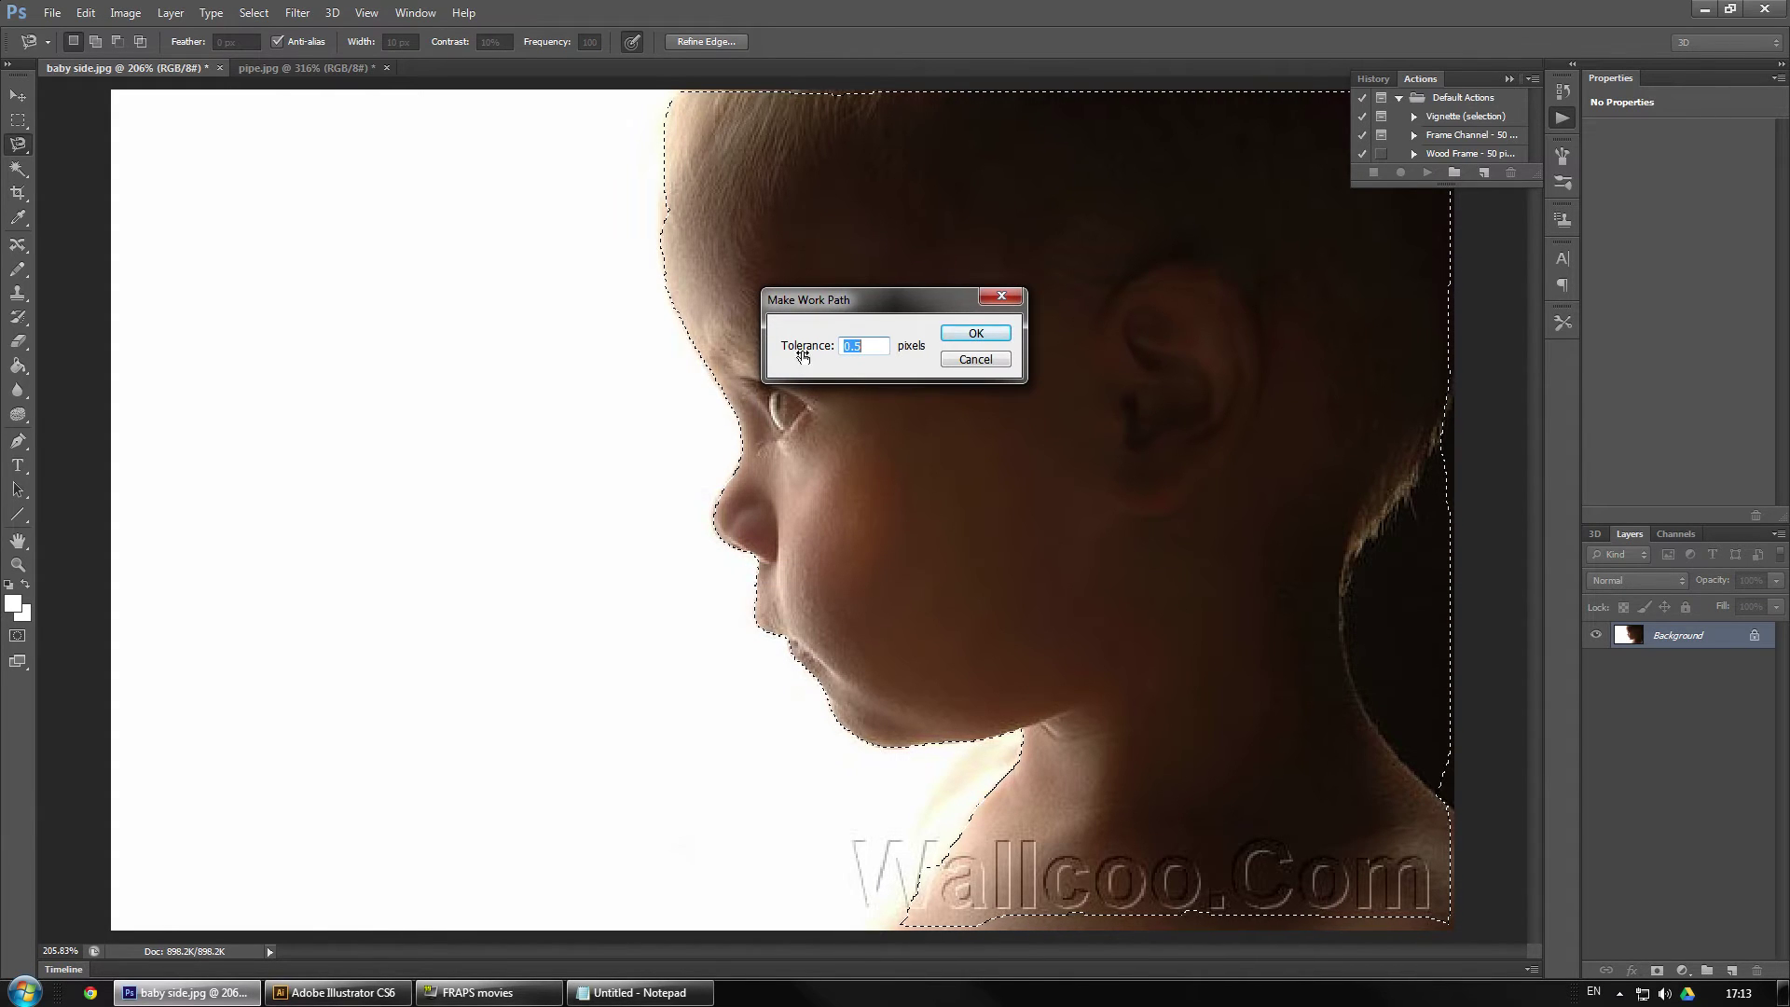
left_click(975, 333)
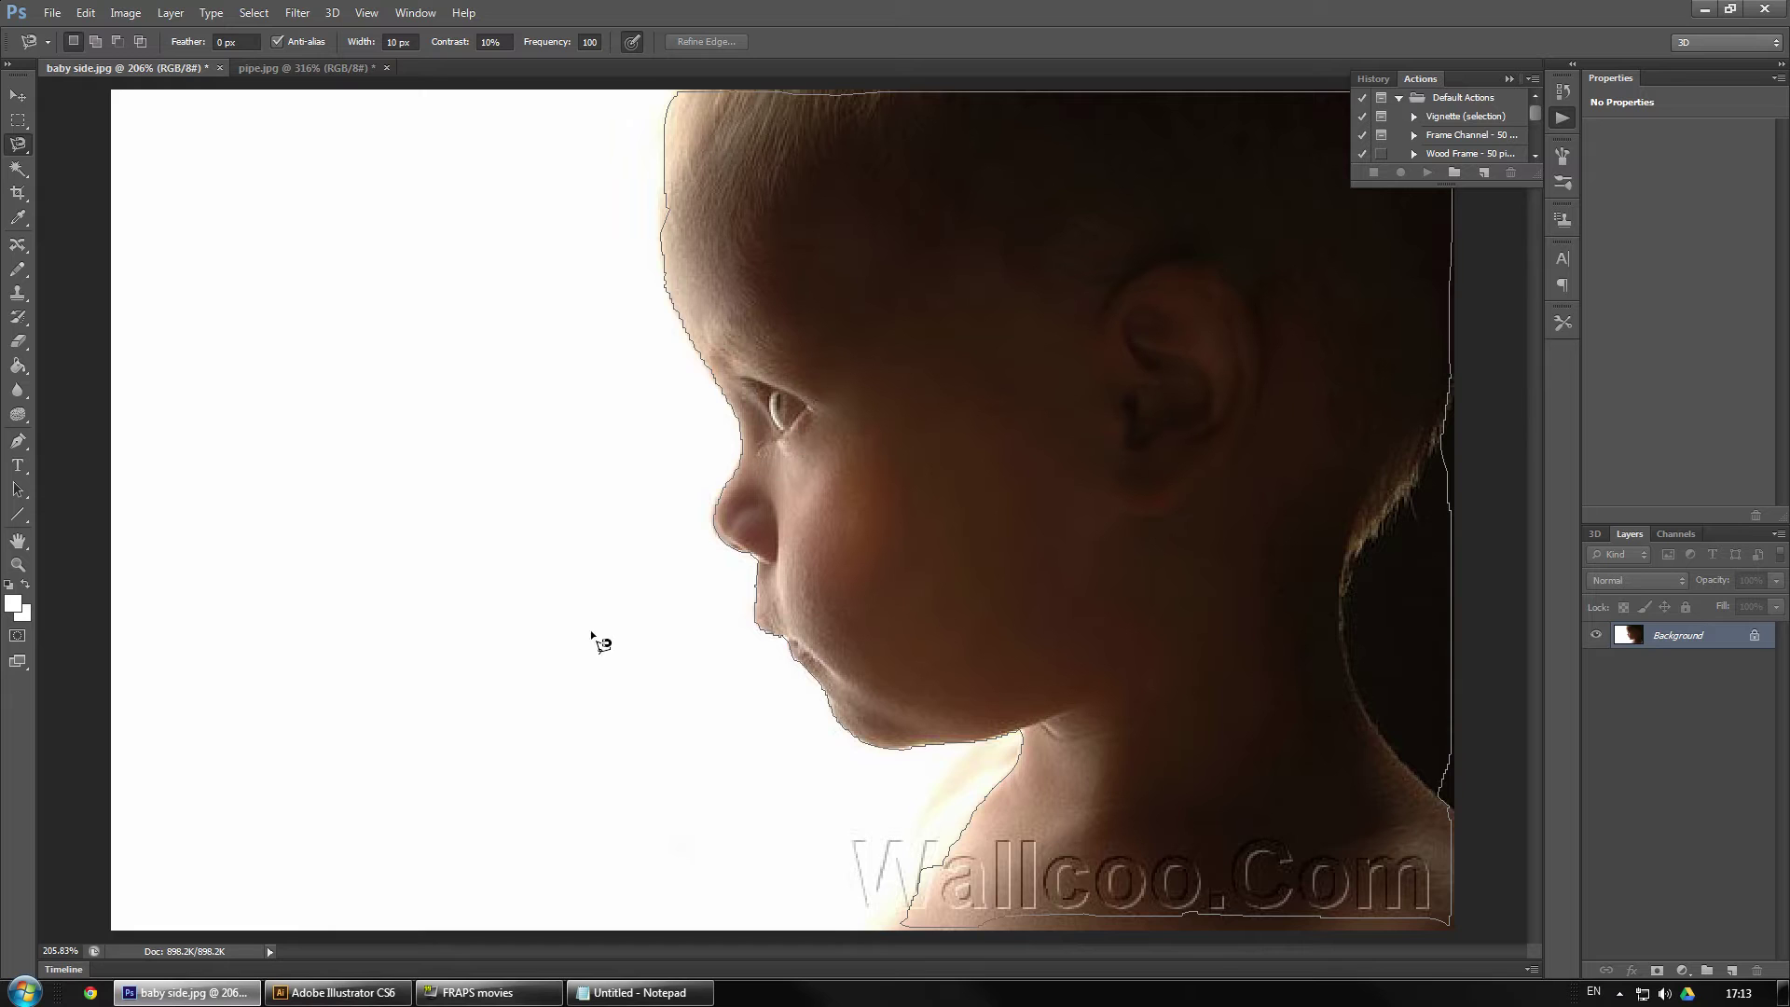
- Switch to Illustrator and create a new 500 × 500 px RGB document
left_click(347, 994)
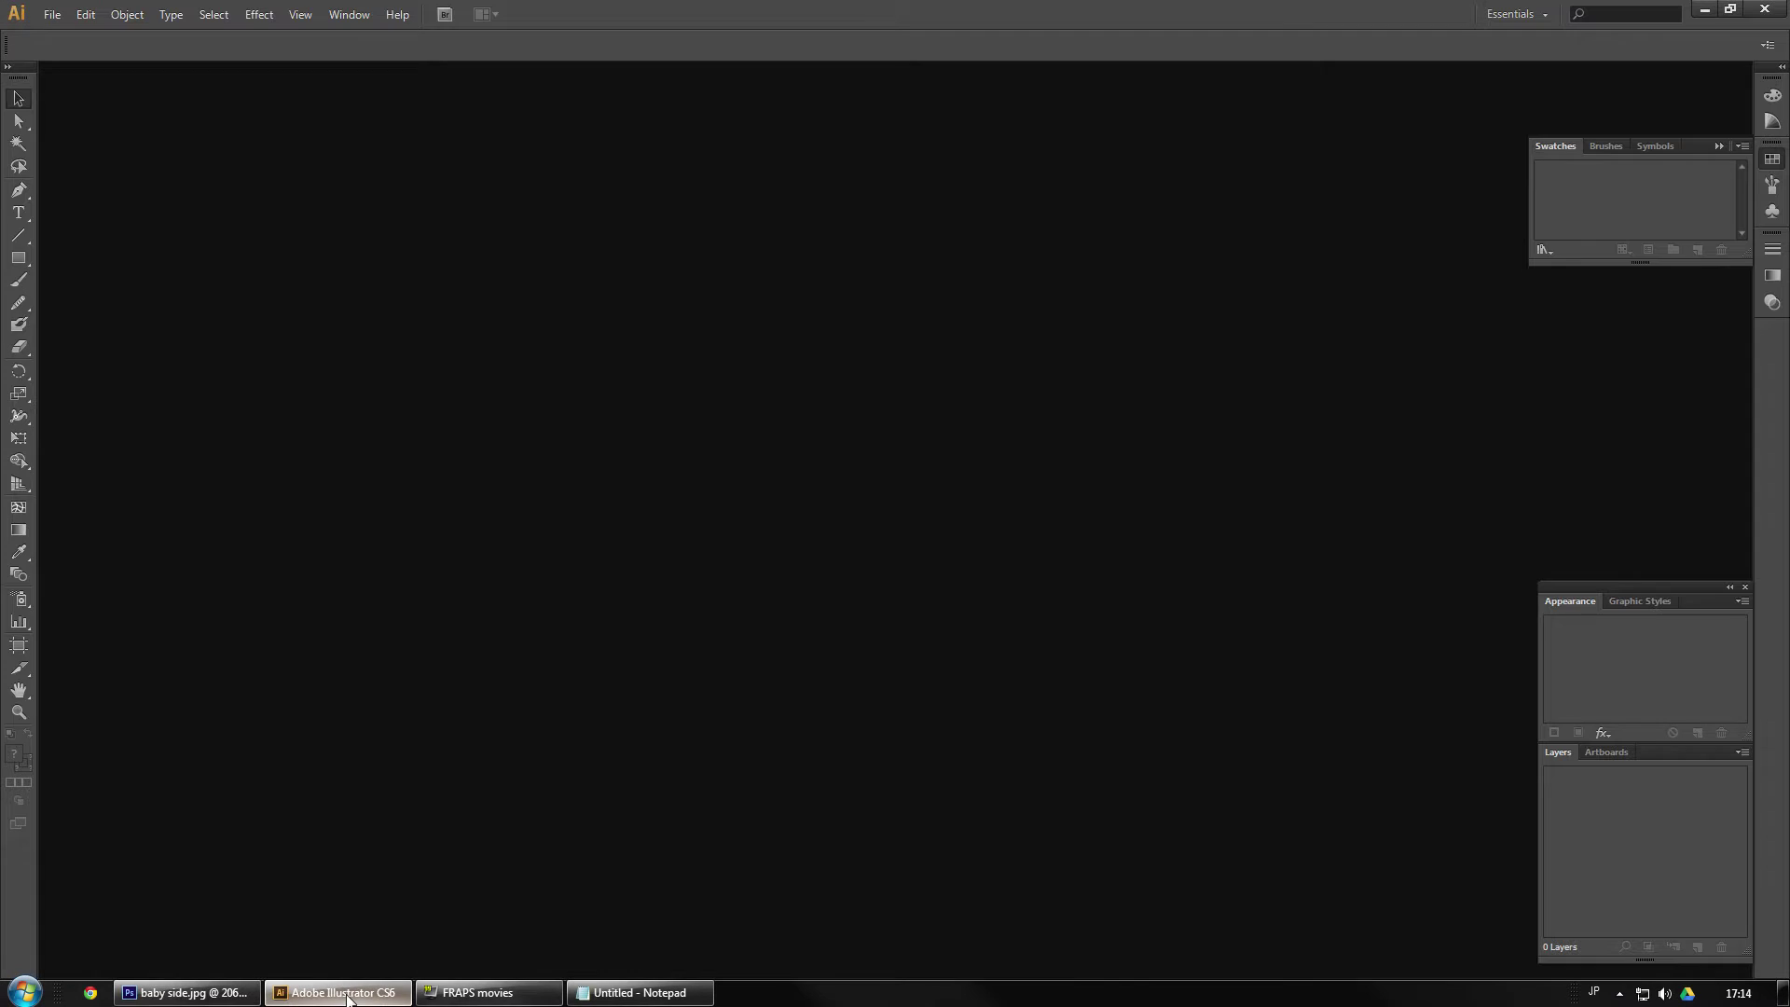
key("ctrl+n")
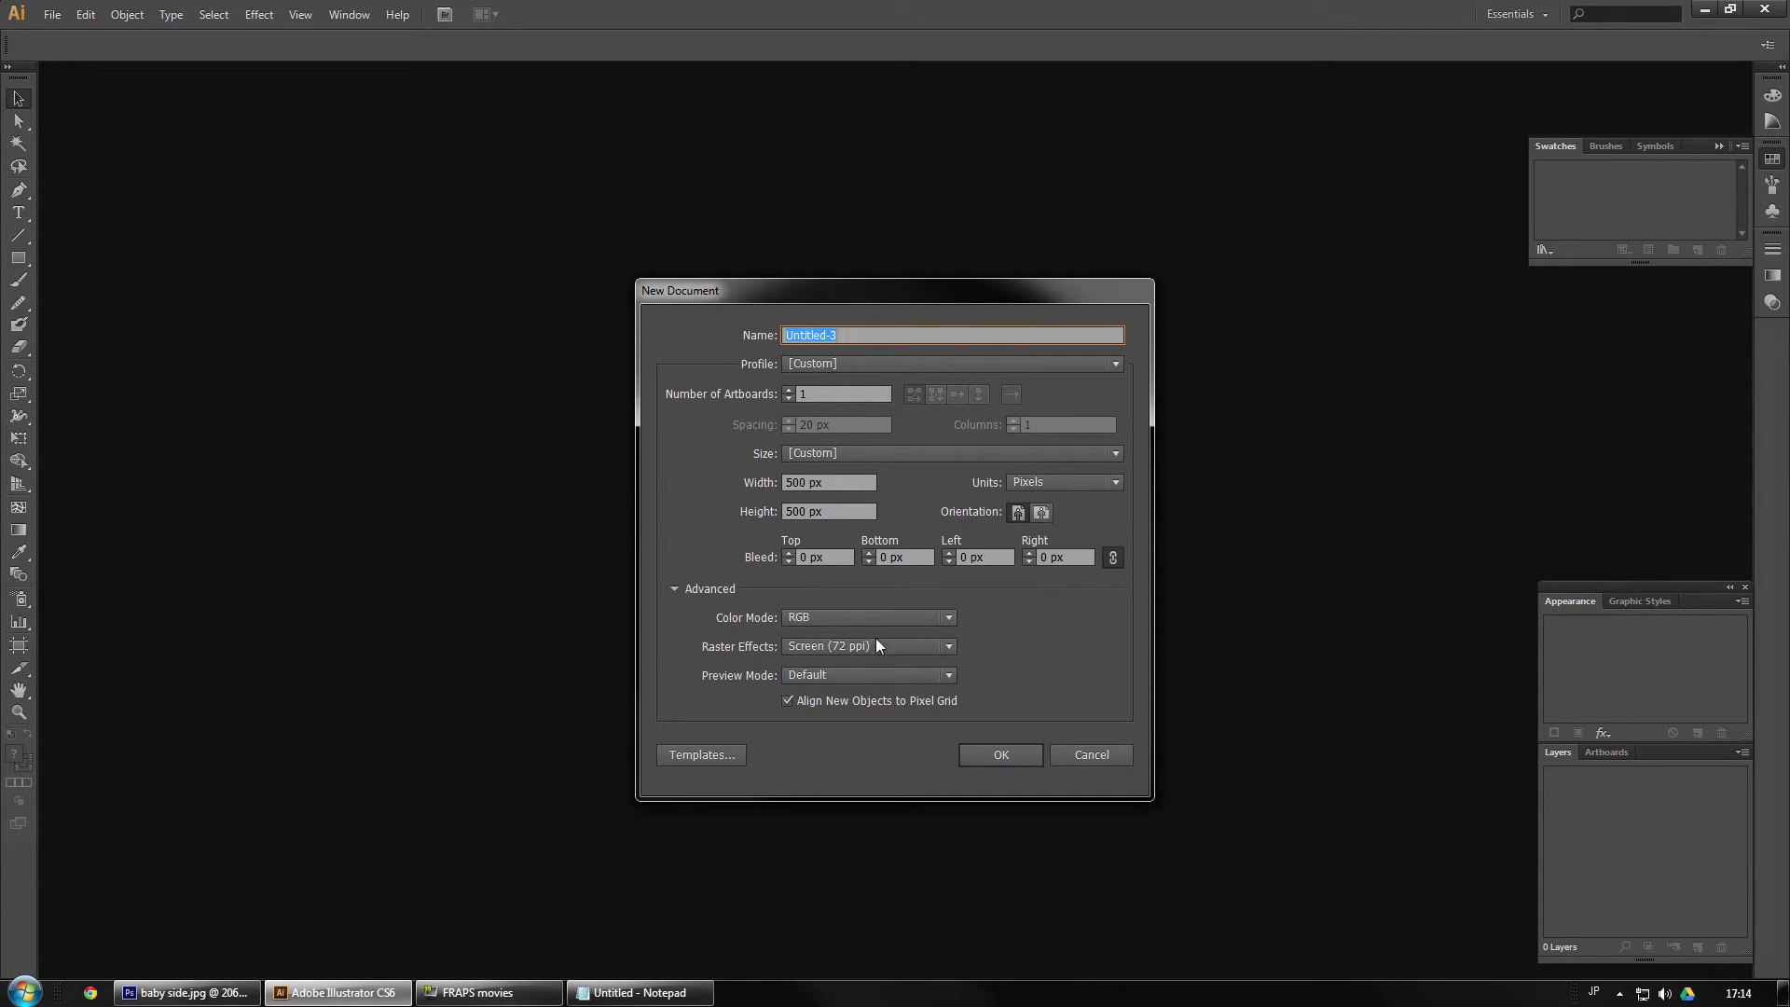
left_click(998, 753)
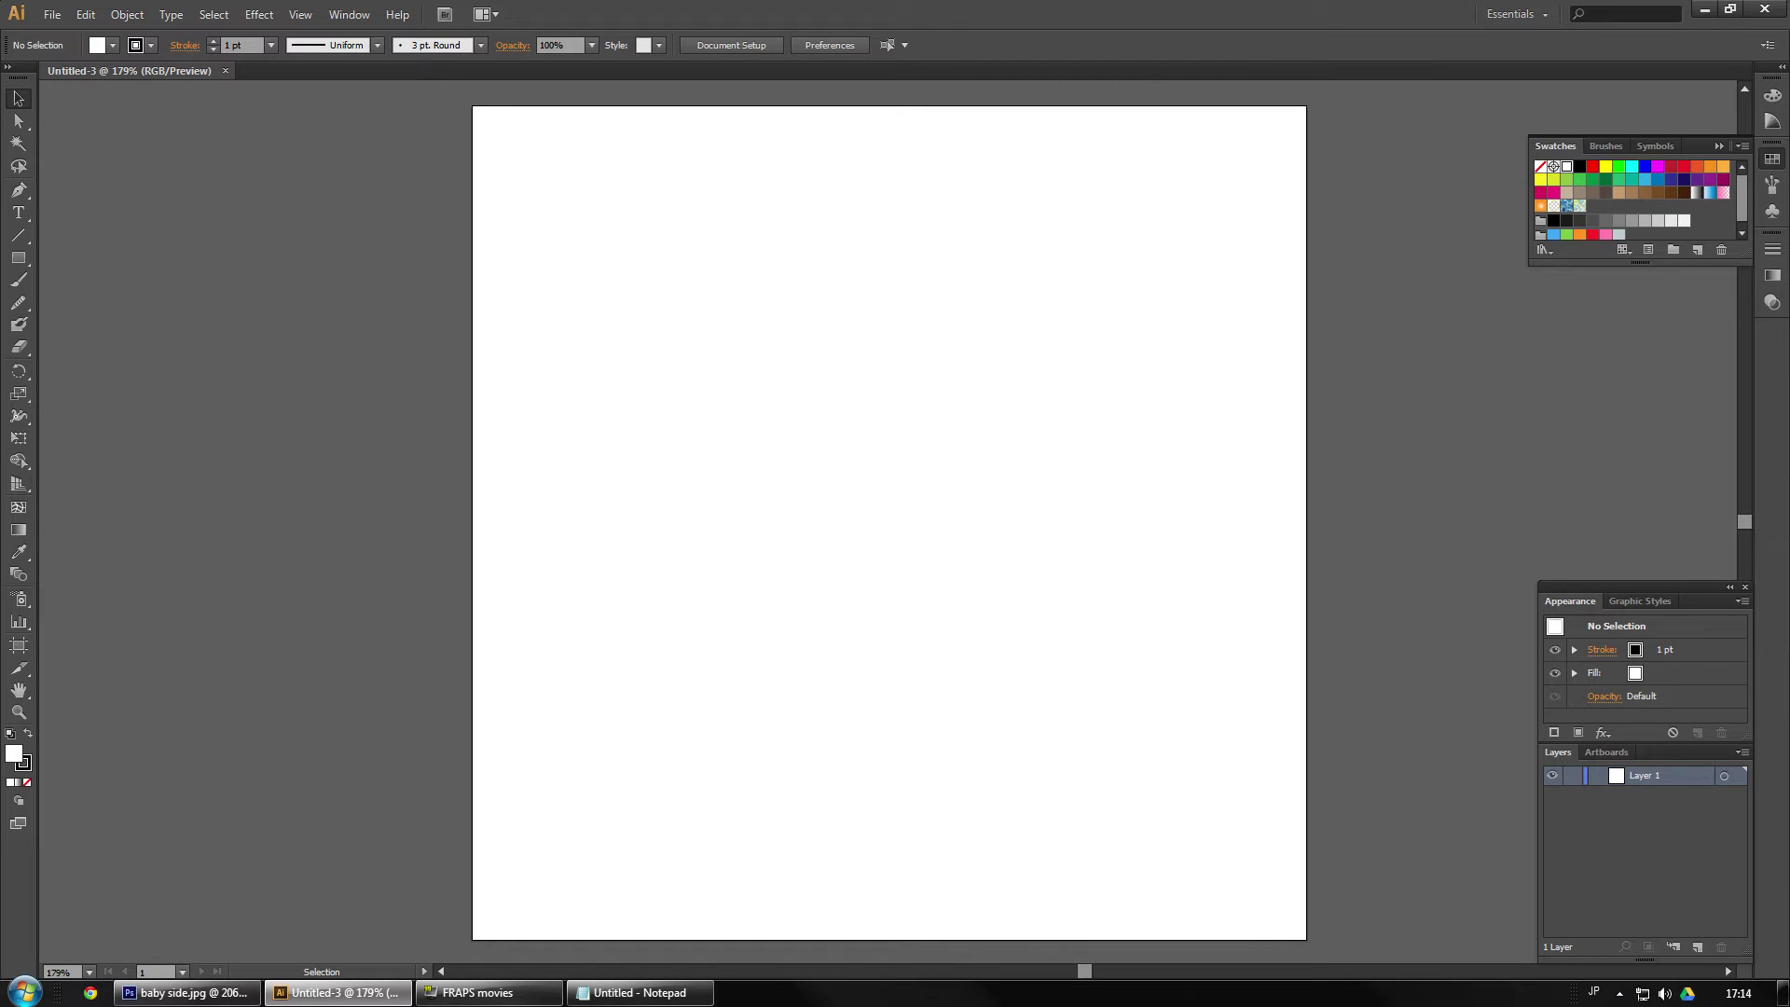
- Paste the copied head outline as a compound path and fill it with black
key("ctrl+v")
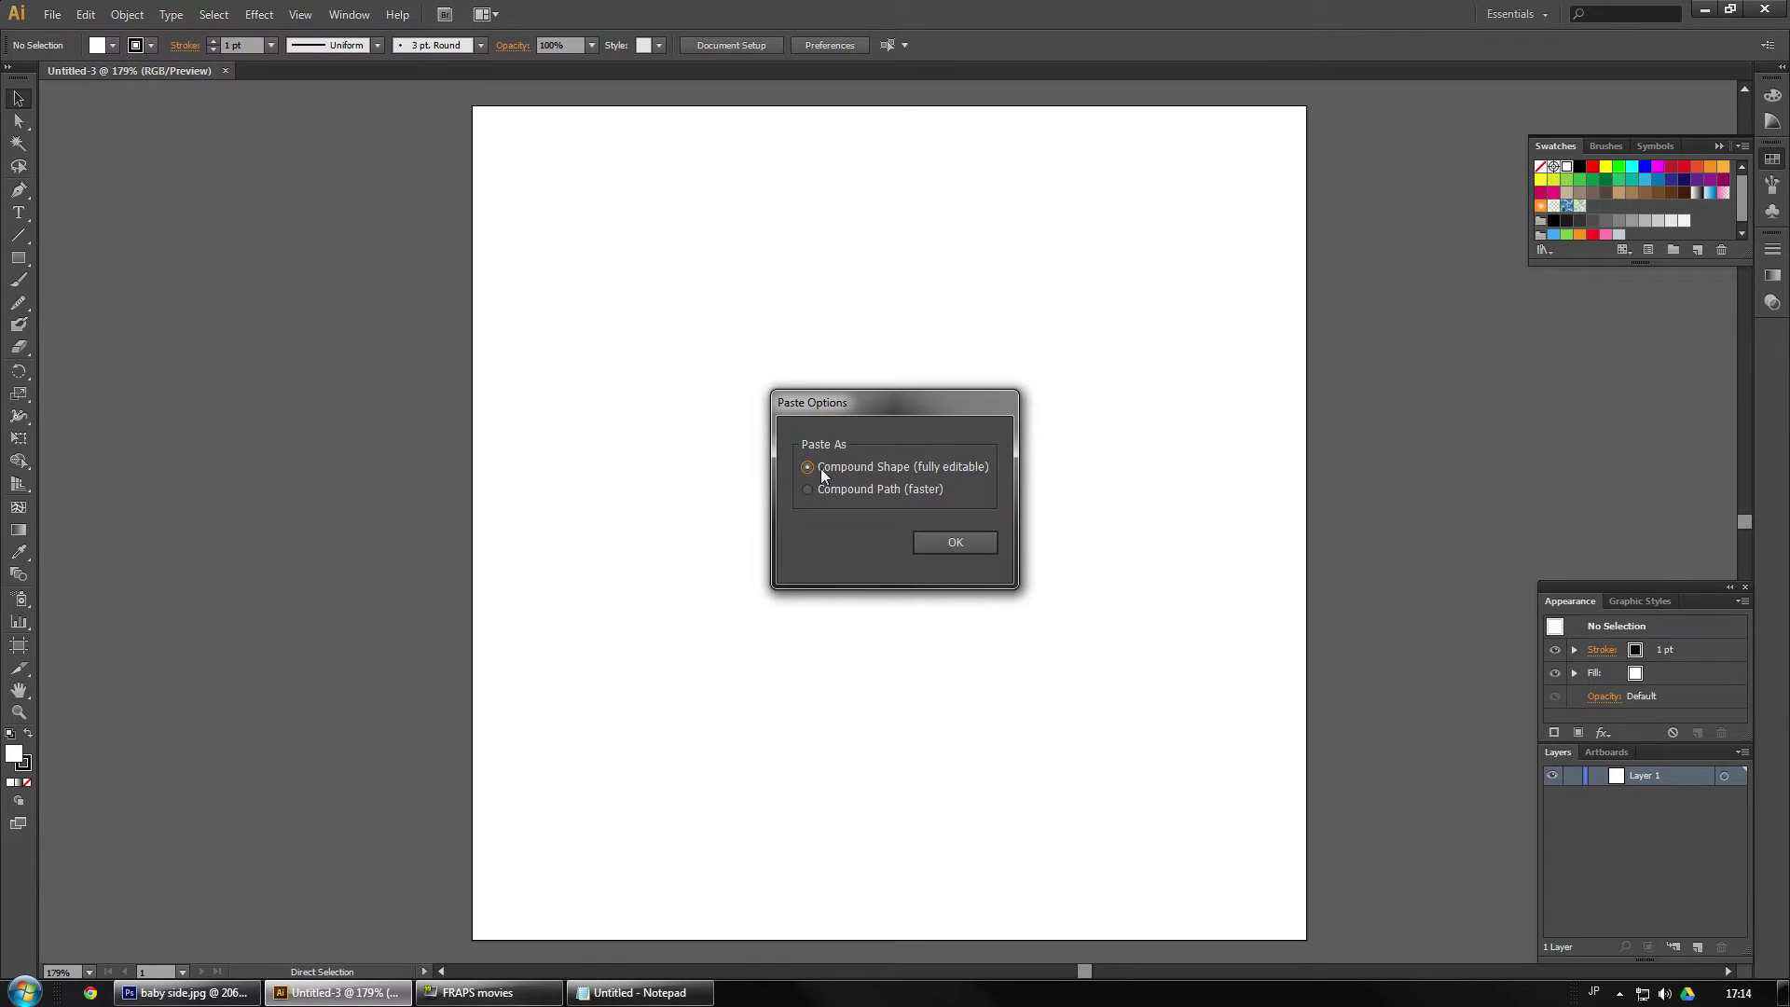
left_click(942, 541)
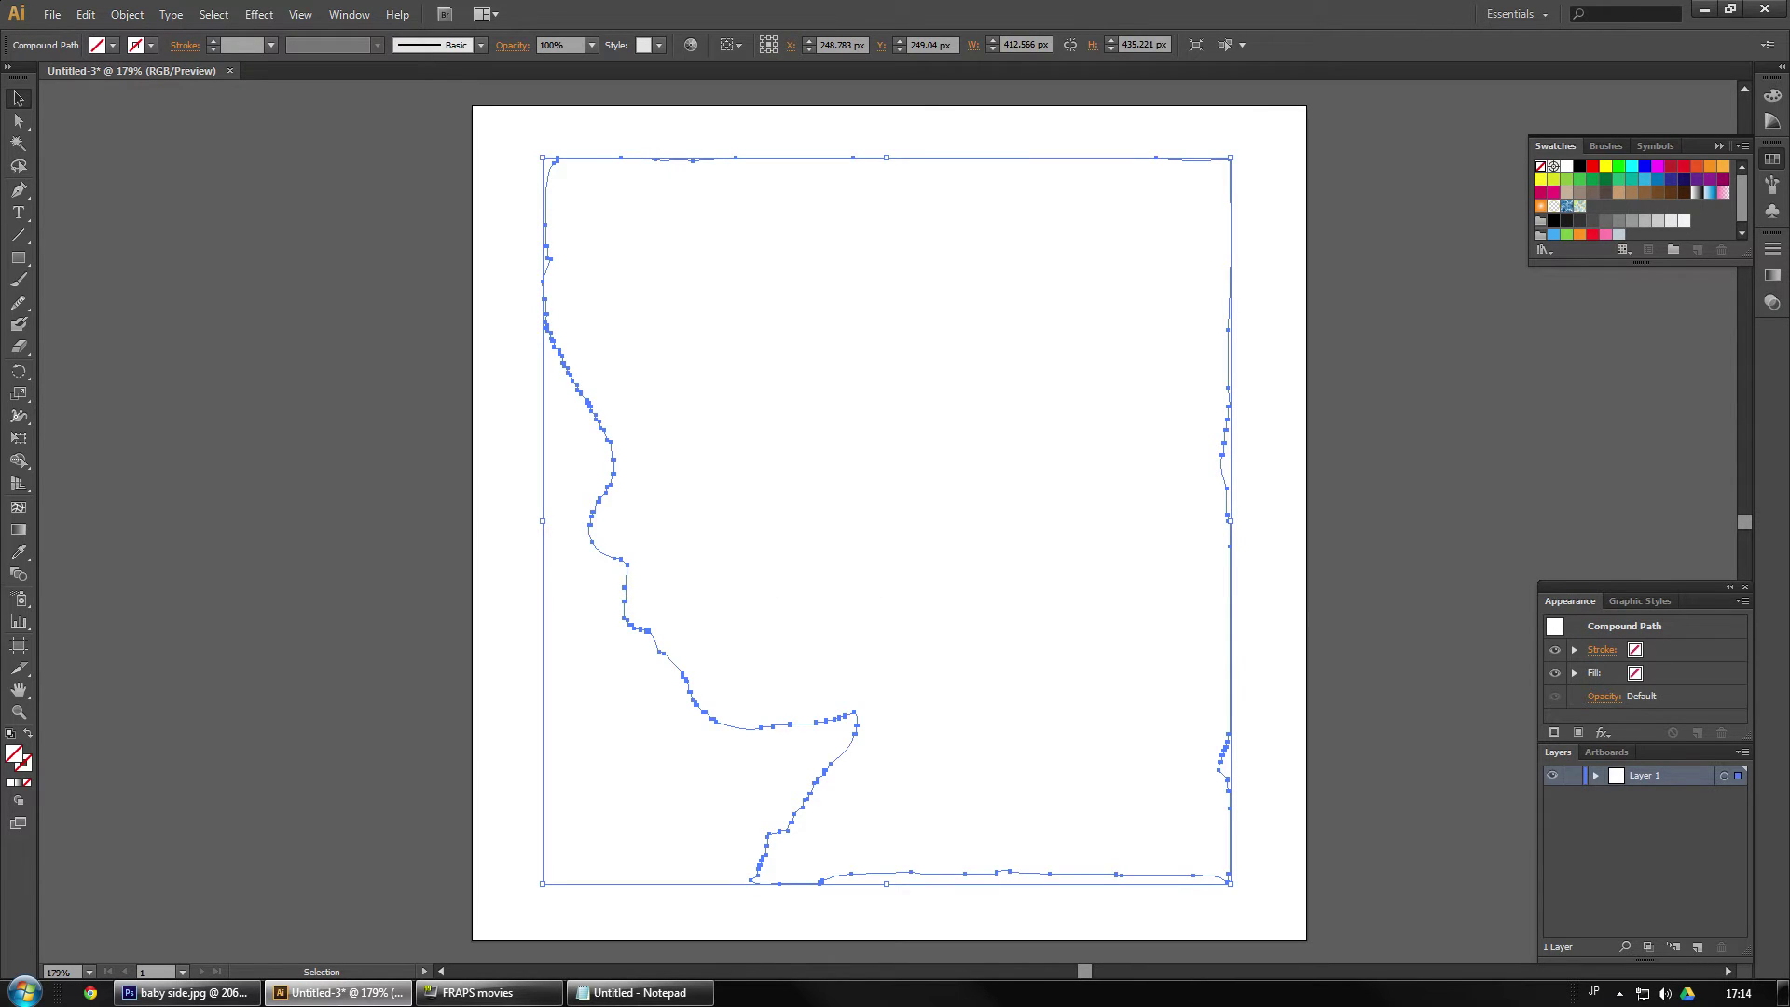
scroll(558, 377, "up", 6)
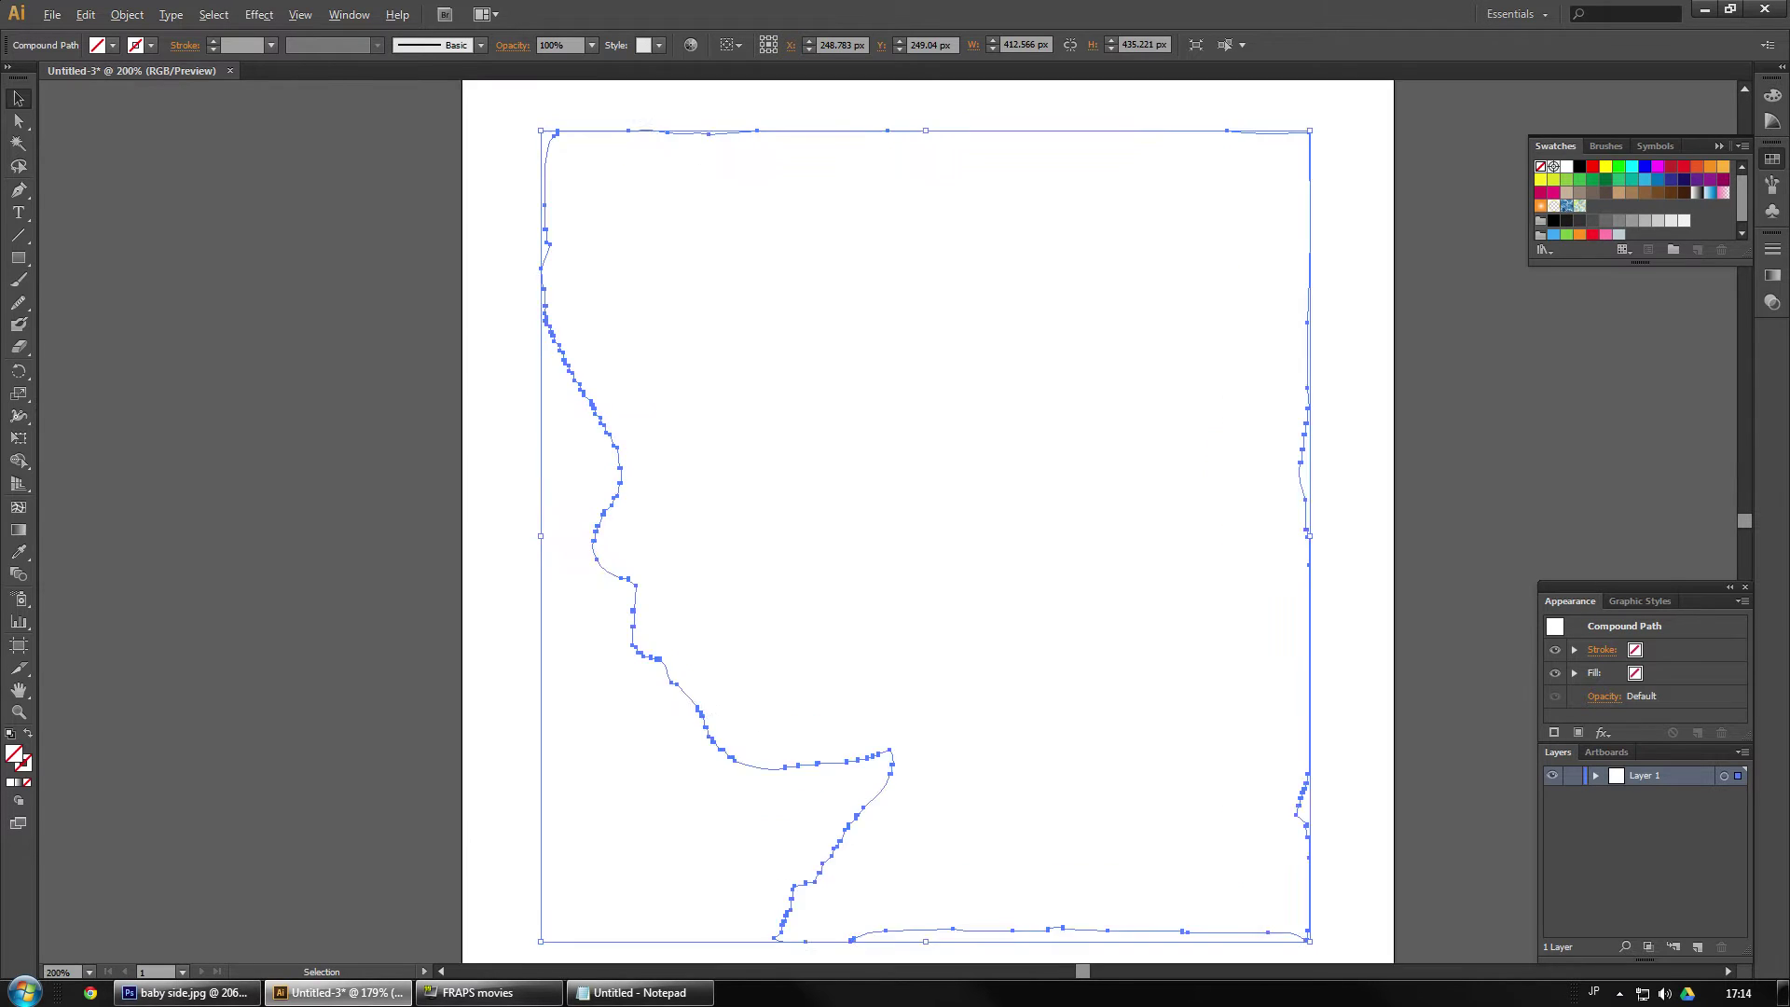
scroll(635, 391, "down", 6)
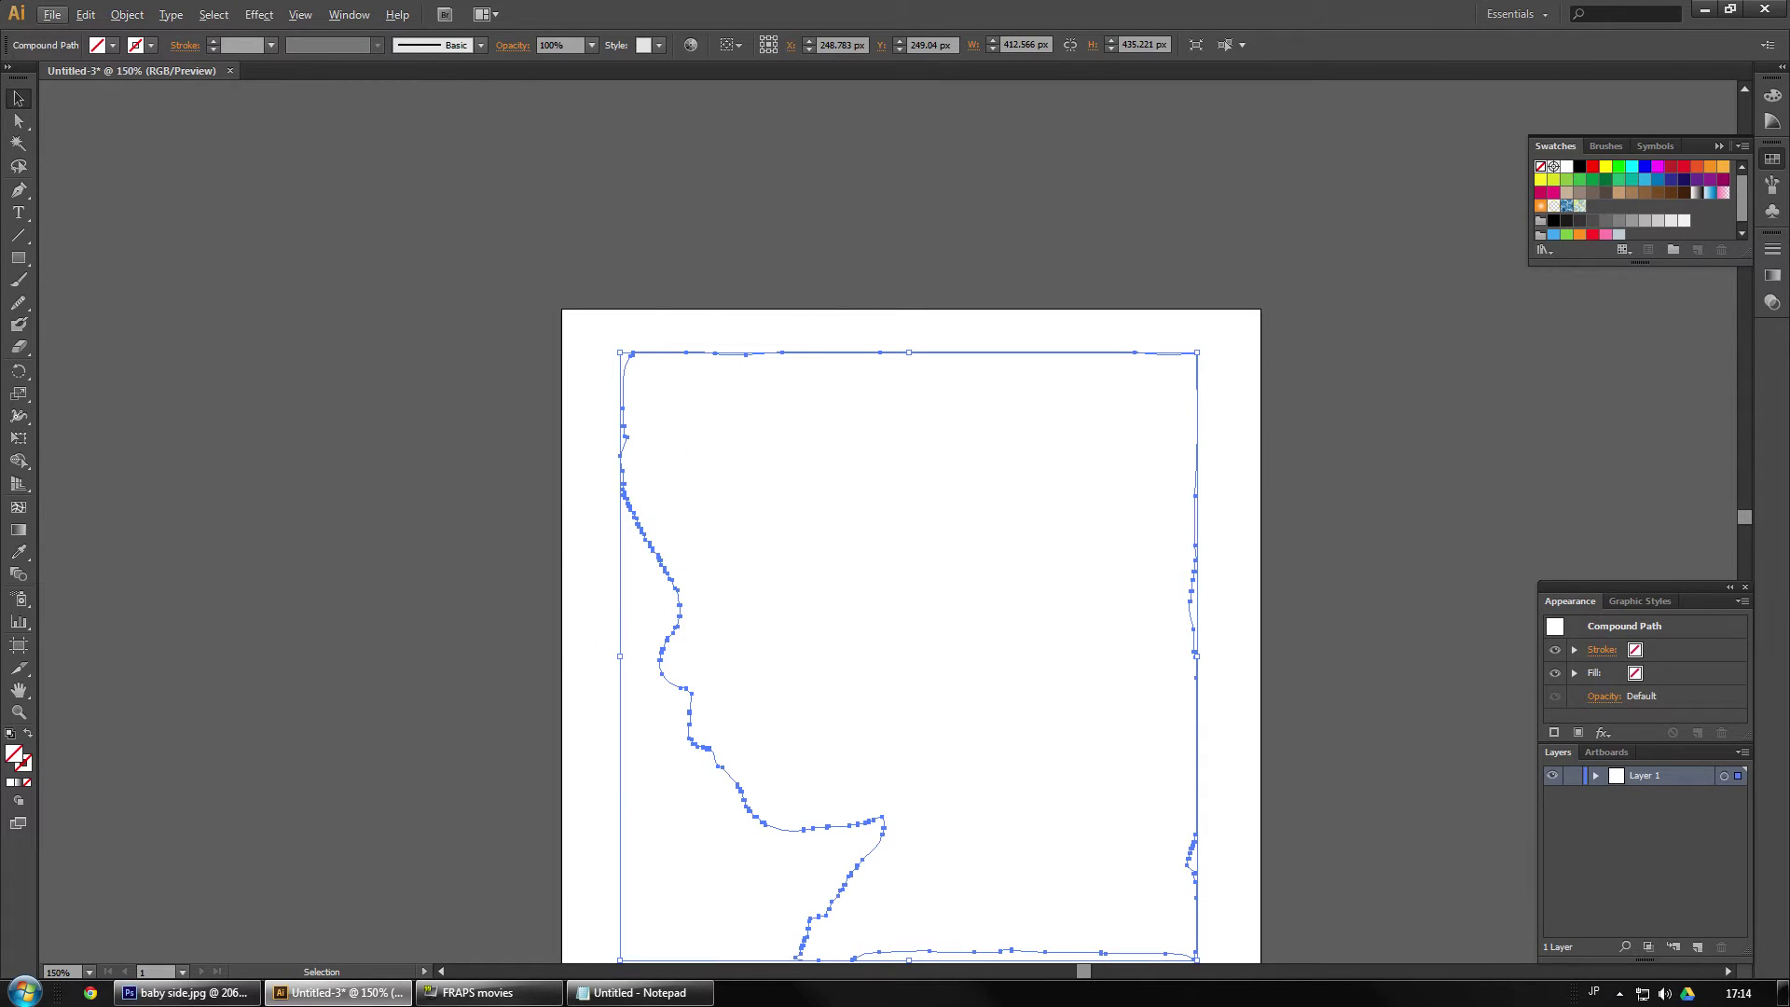
left_click(1579, 166)
scroll(690, 664, "down", 2)
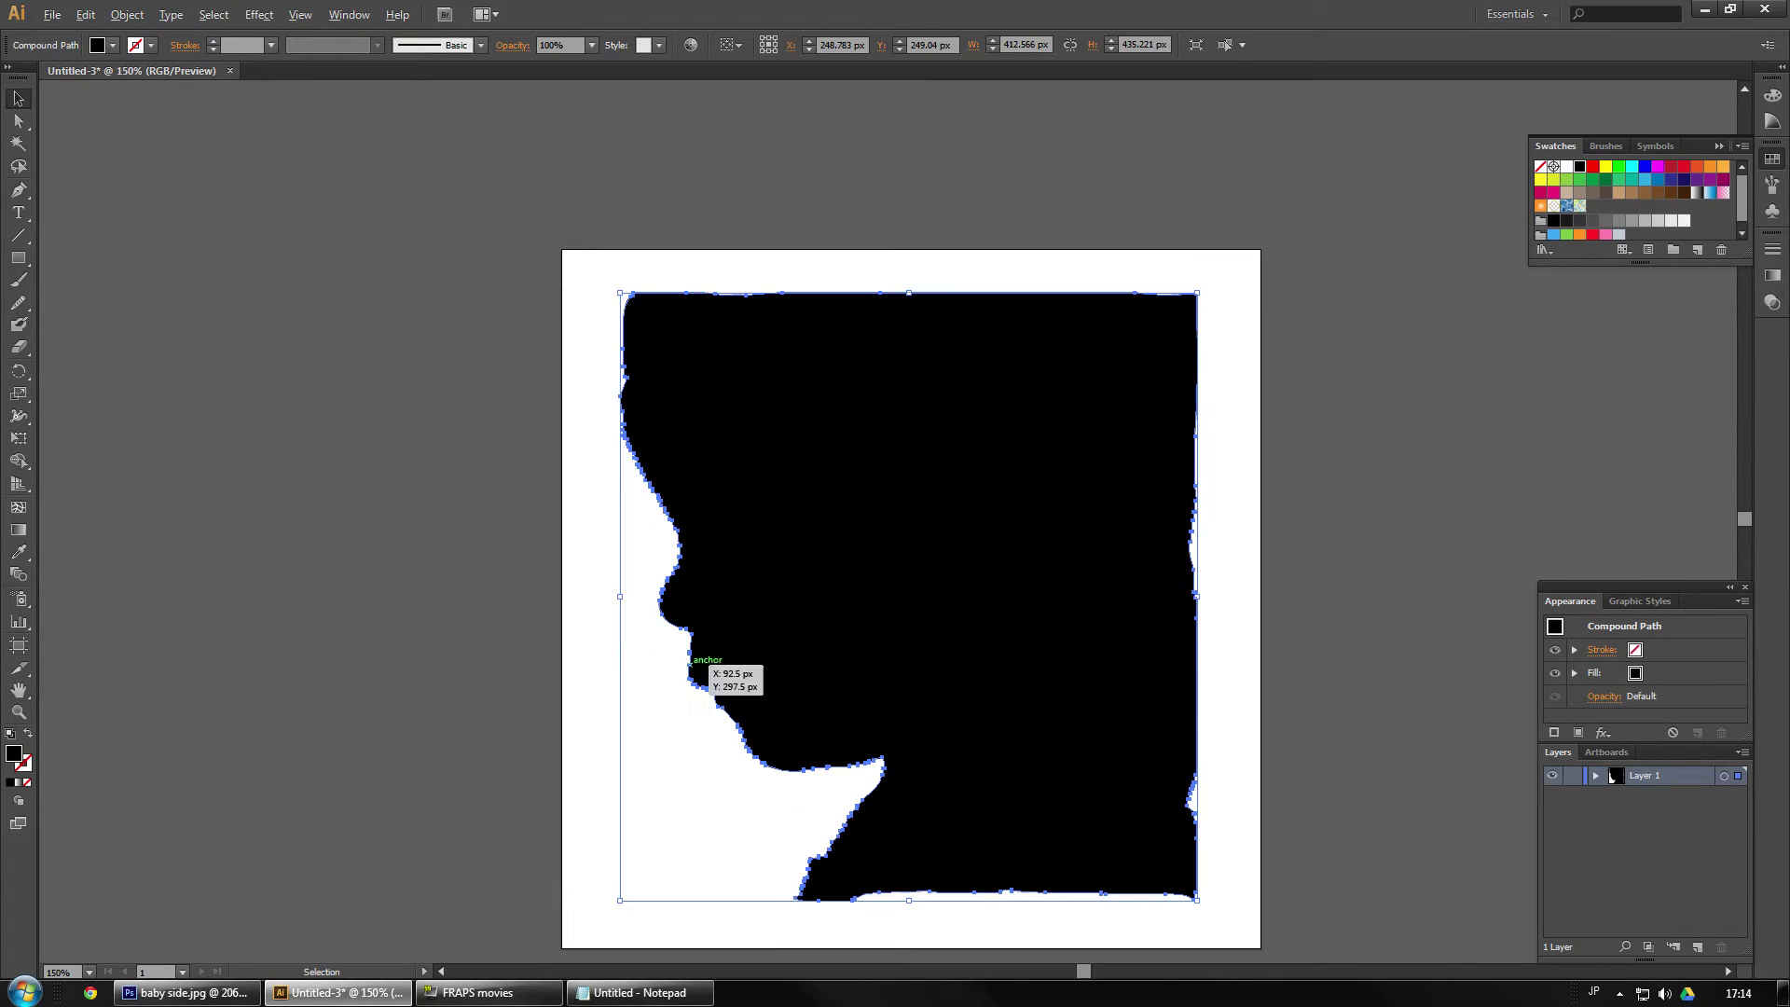
- Smooth the silhouette's jagged contour along the forehead, nose, lips, chin and neck with the Smooth tool
scroll(692, 660, "up", 5)
scroll(691, 660, "down", 4)
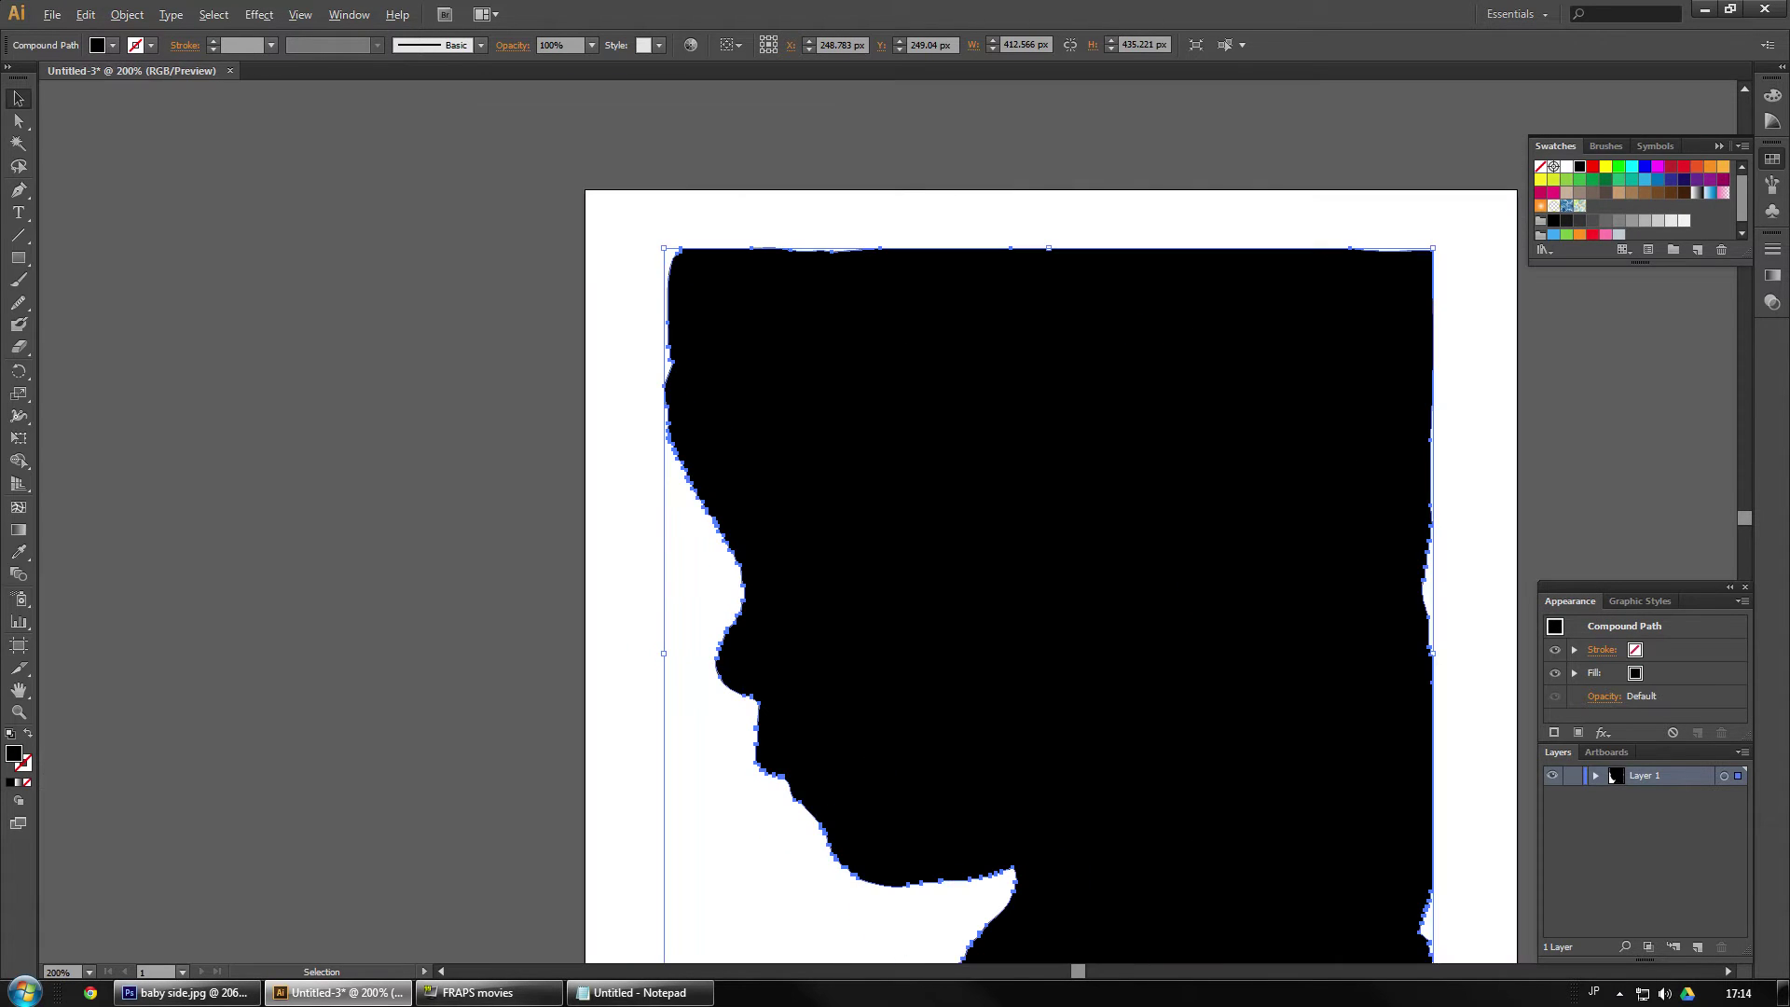
scroll(1051, 560, "down", 3)
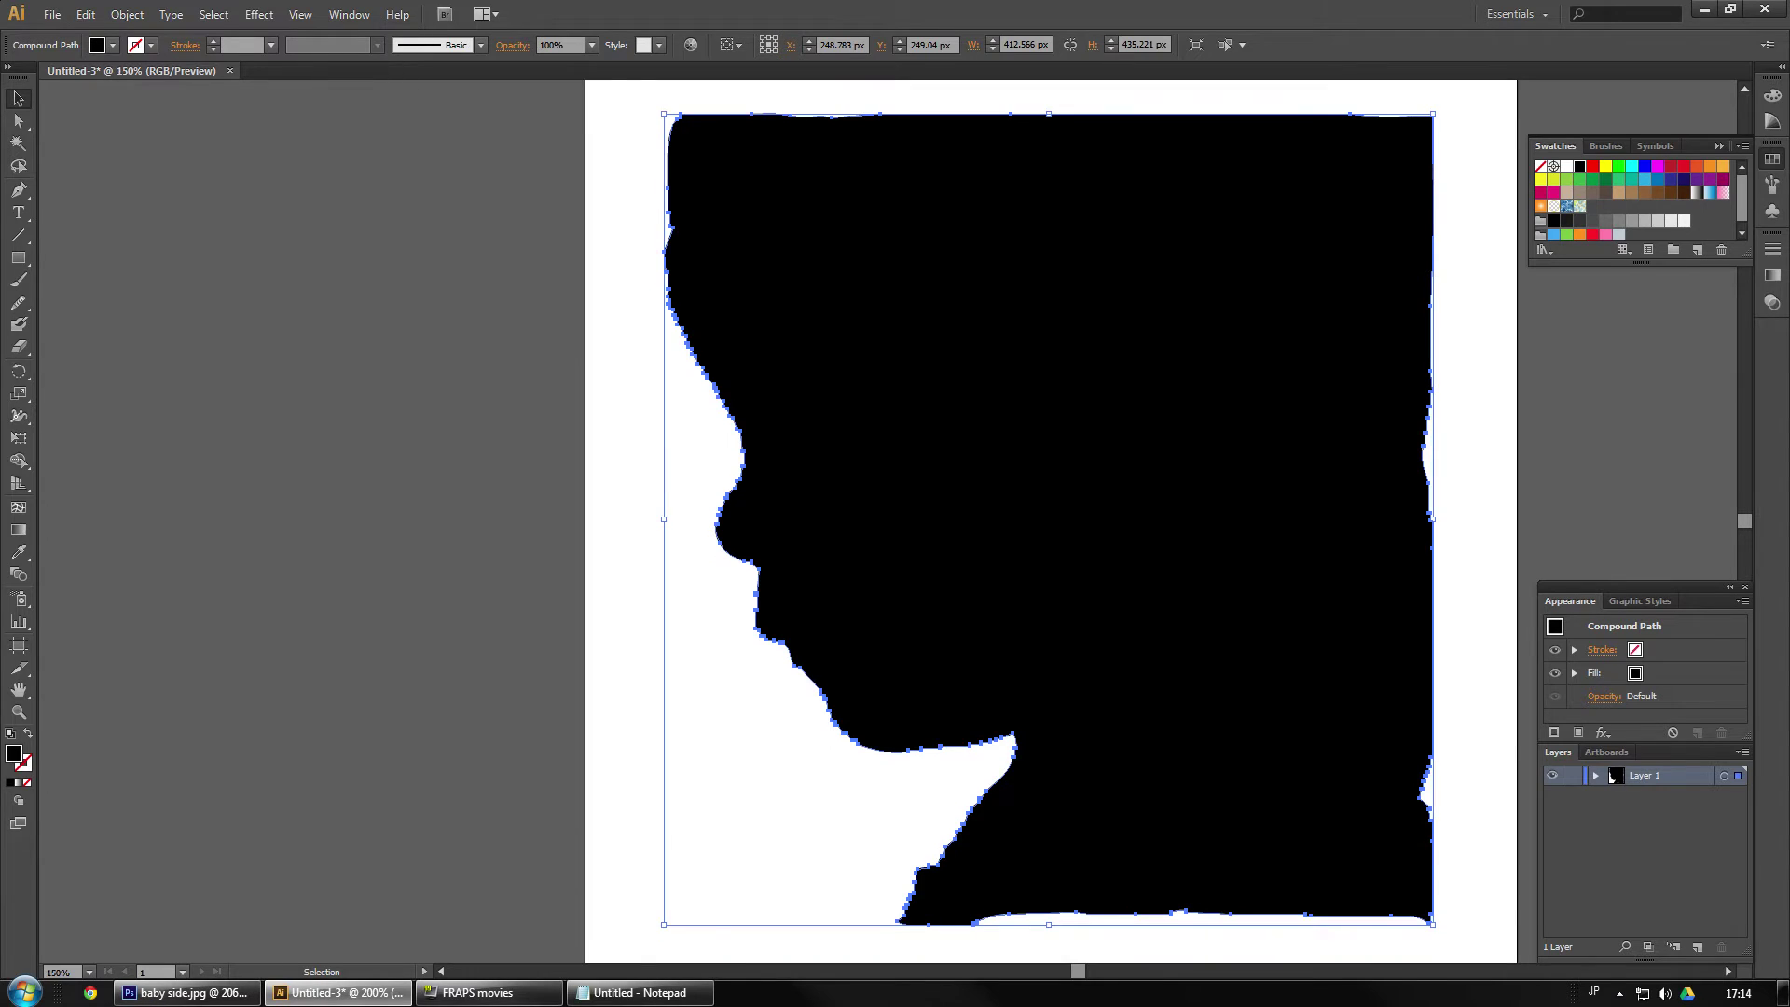
scroll(878, 648, "down", 2)
scroll(911, 646, "up", 2)
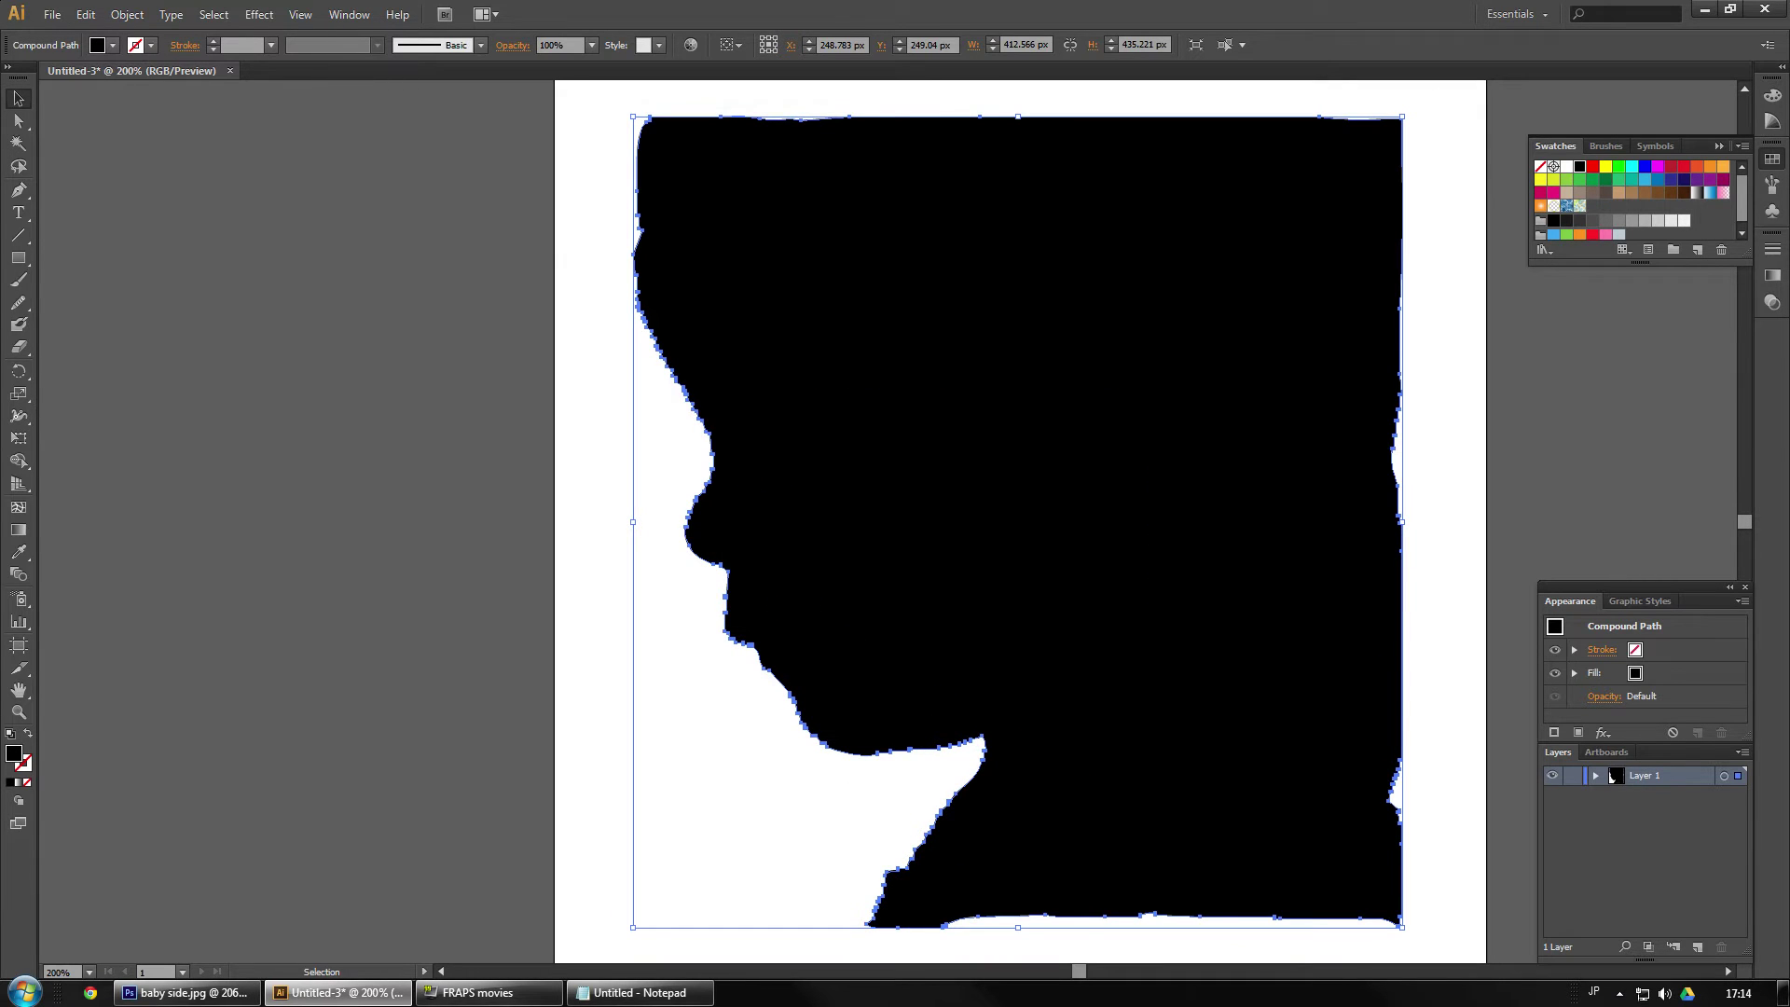
left_click_drag(19, 303, 90, 329)
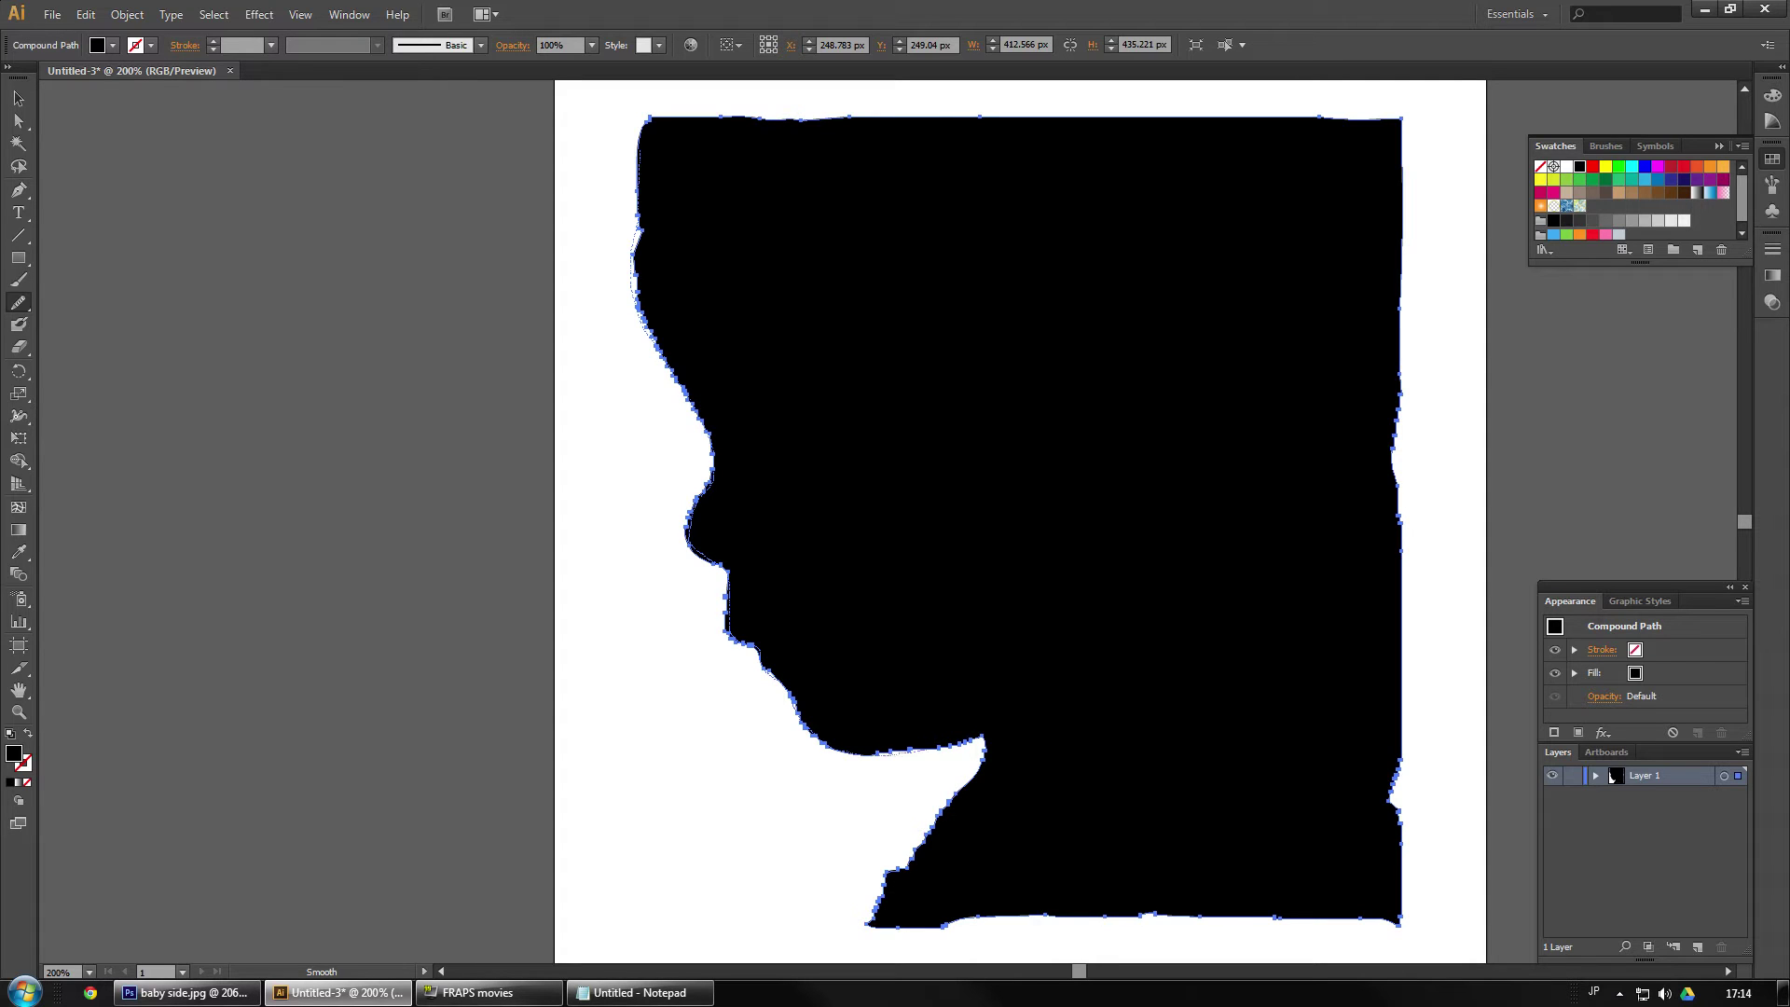
left_click_drag(984, 735, 985, 734)
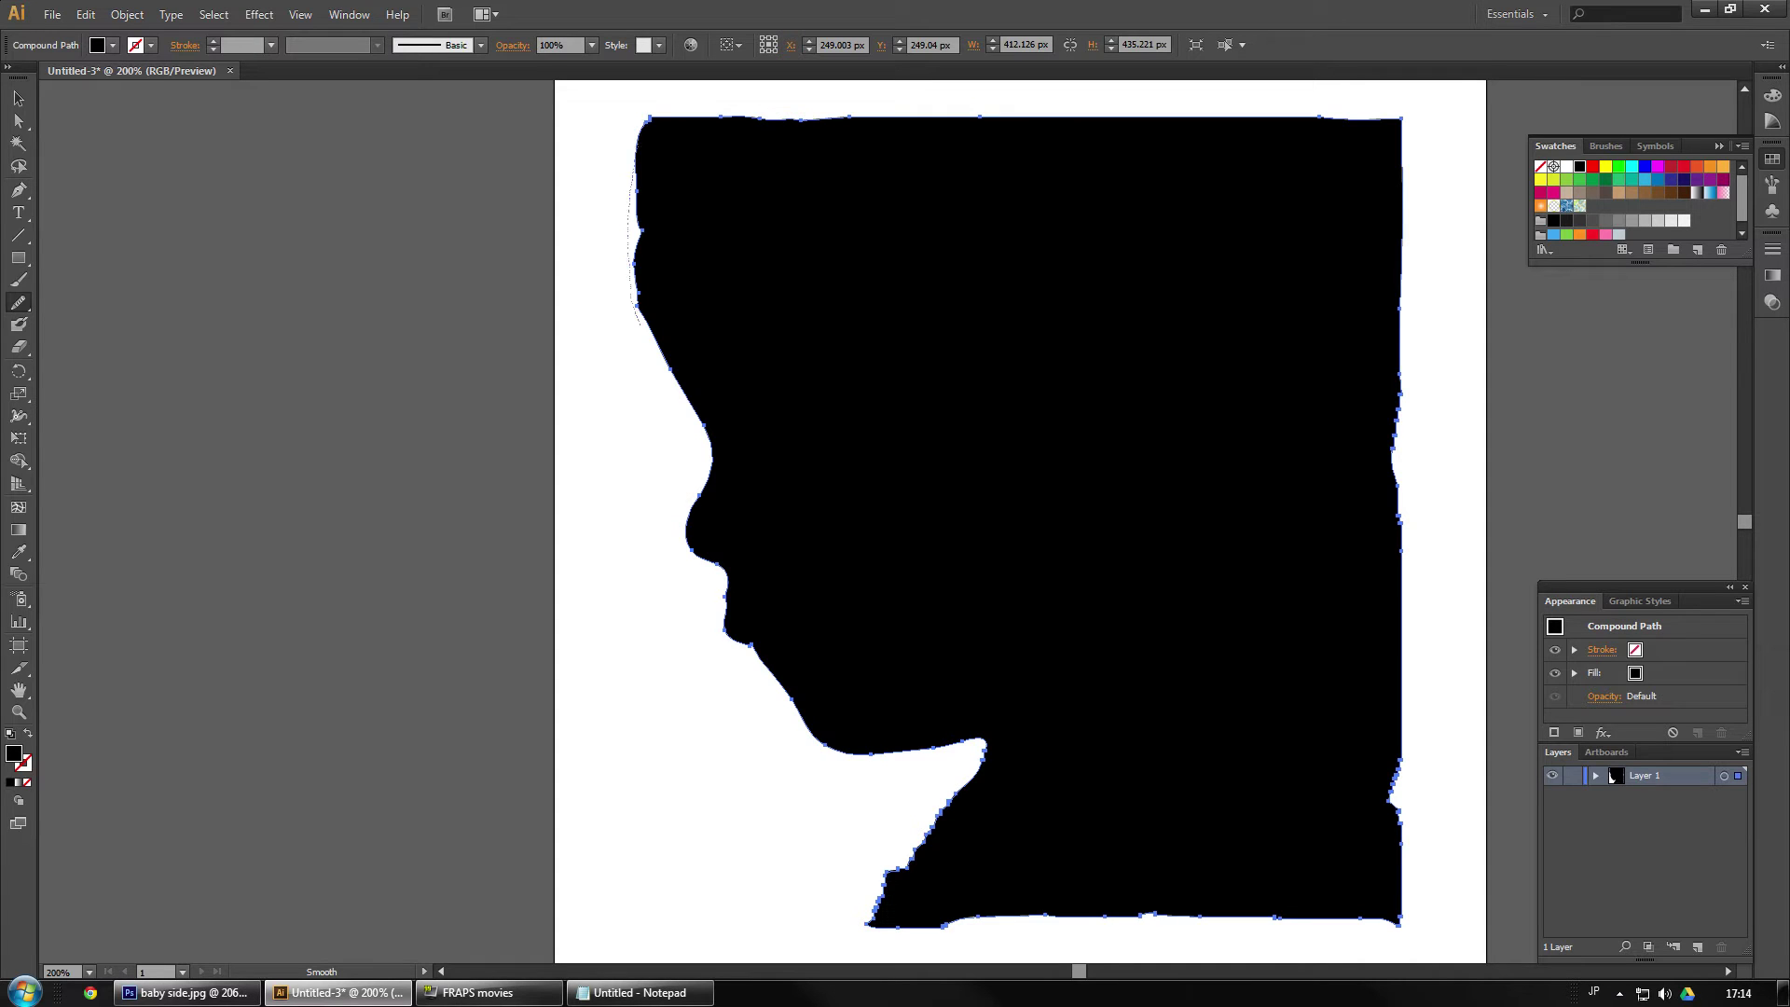
left_click_drag(689, 539, 690, 546)
left_click_drag(794, 719, 826, 752)
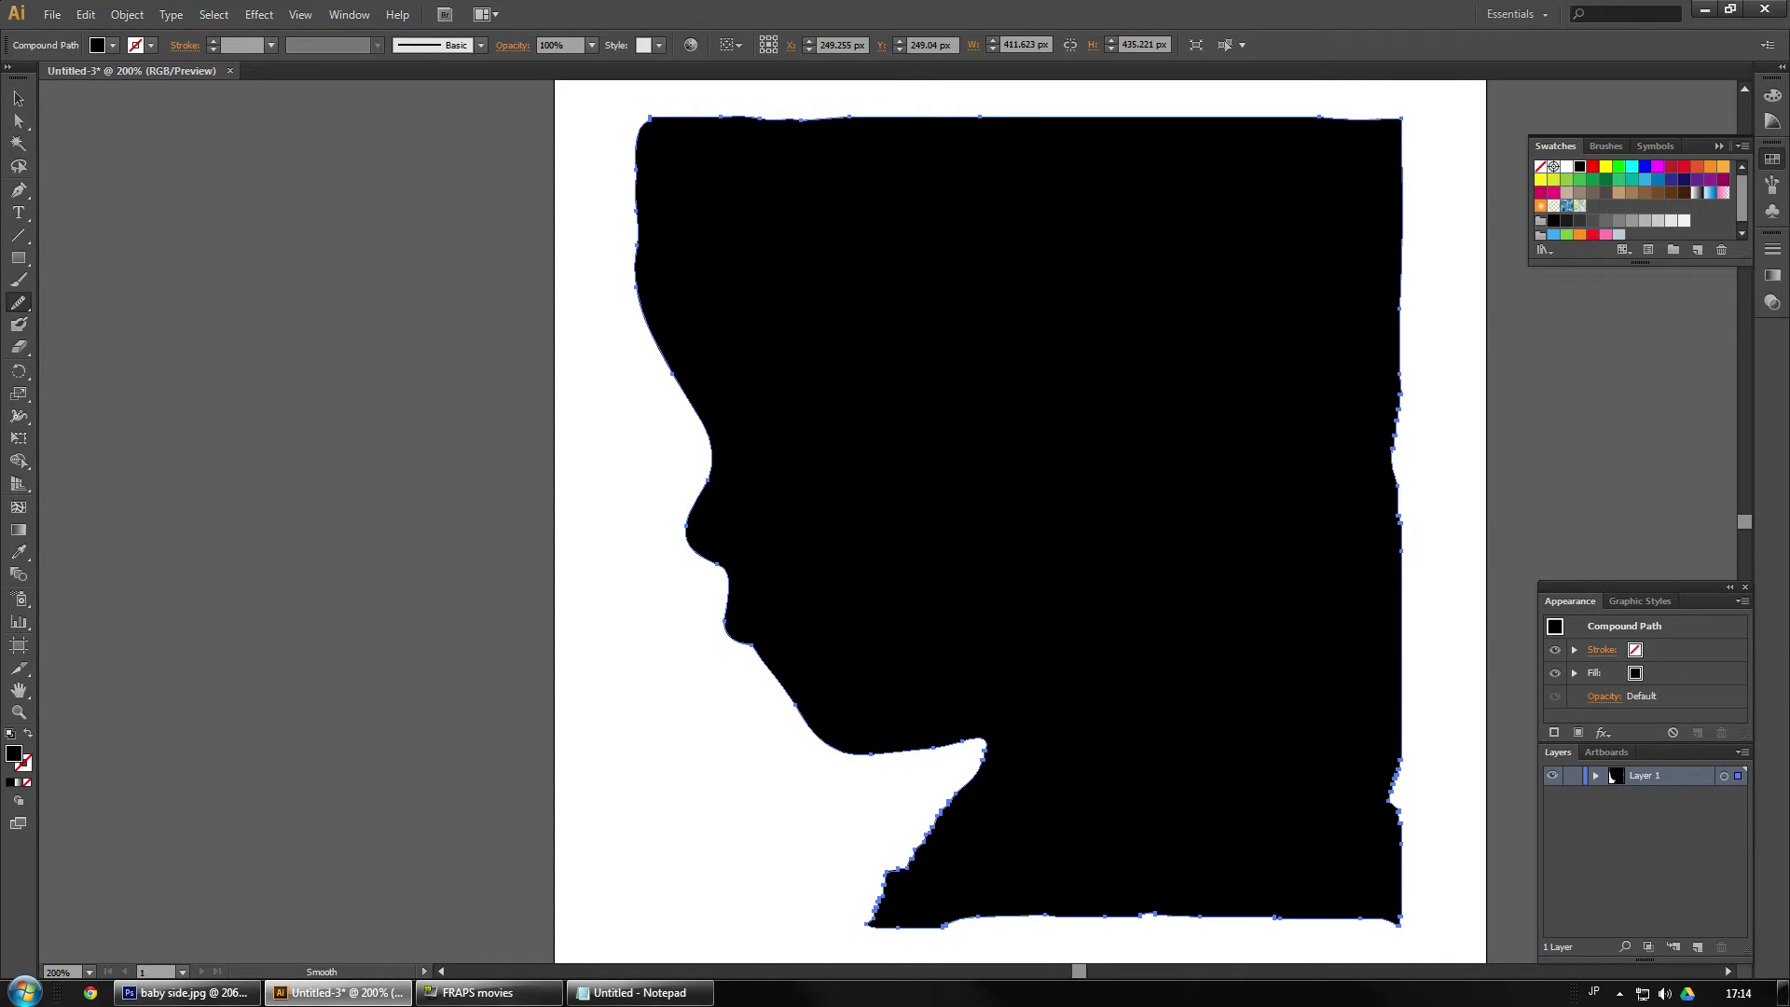
left_click_drag(984, 764, 926, 828)
left_click_drag(878, 918, 872, 923)
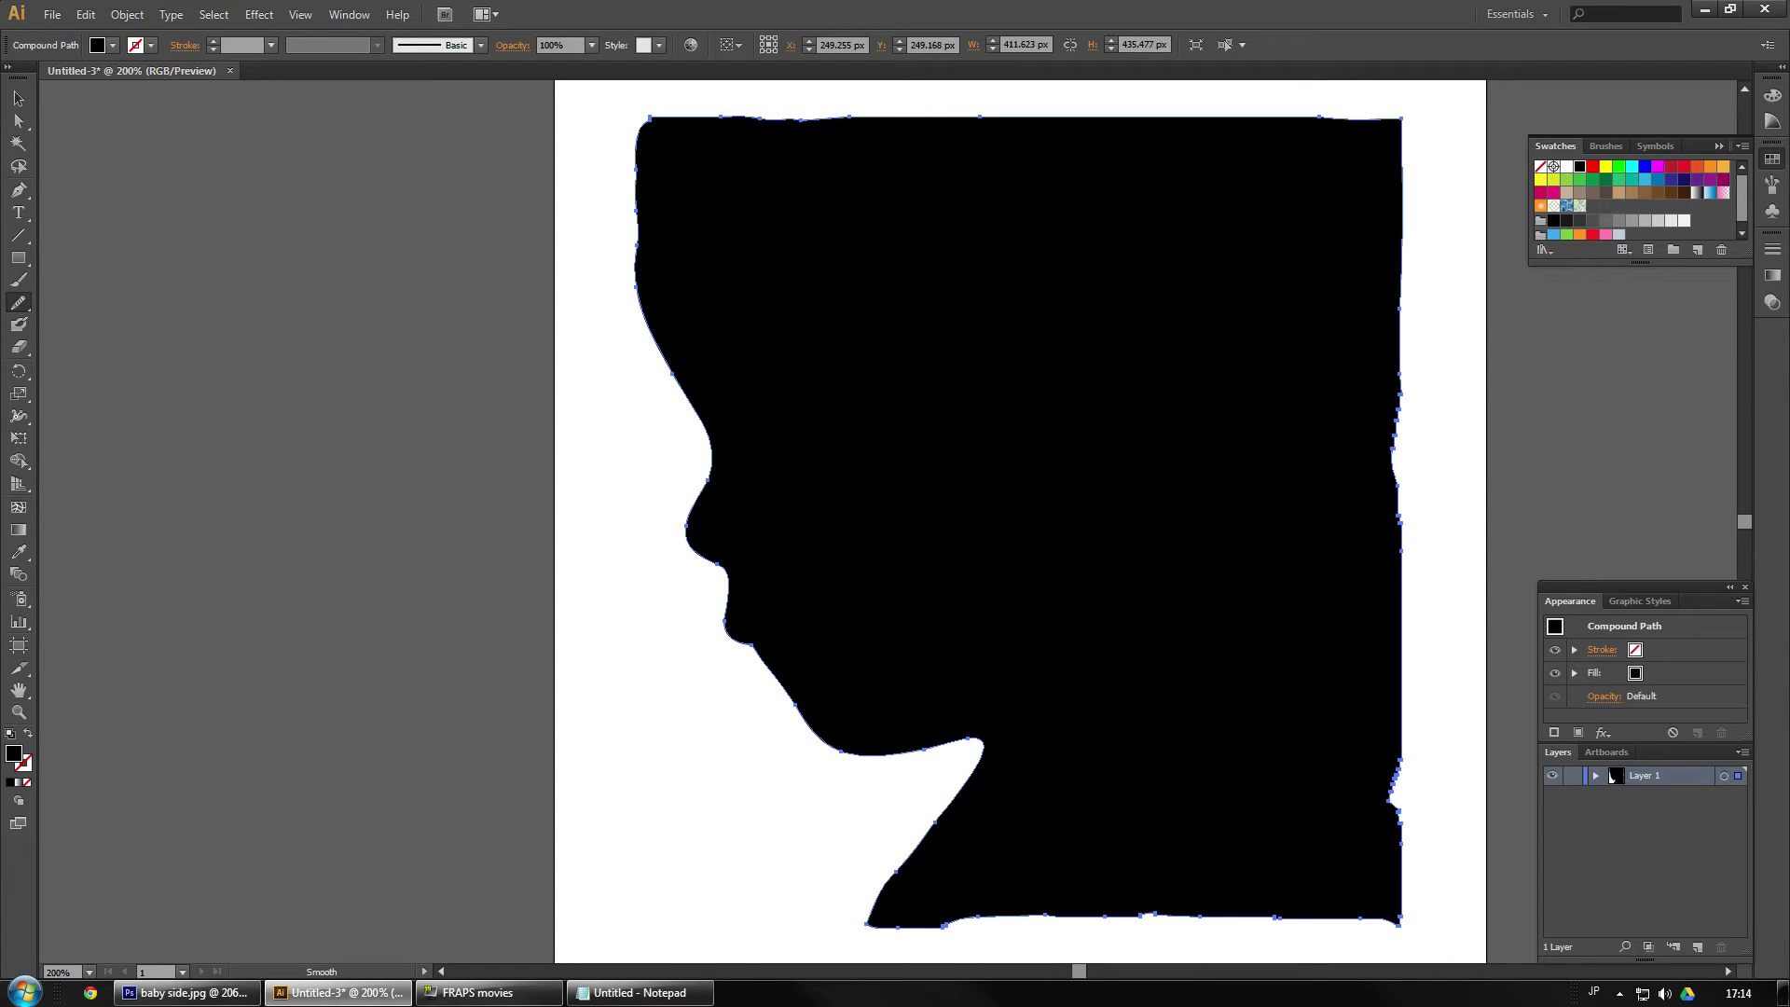
- Scale the silhouette up to about 600 × 635 px and move it so it extends past the artboard's right side
key("ctrl+1")
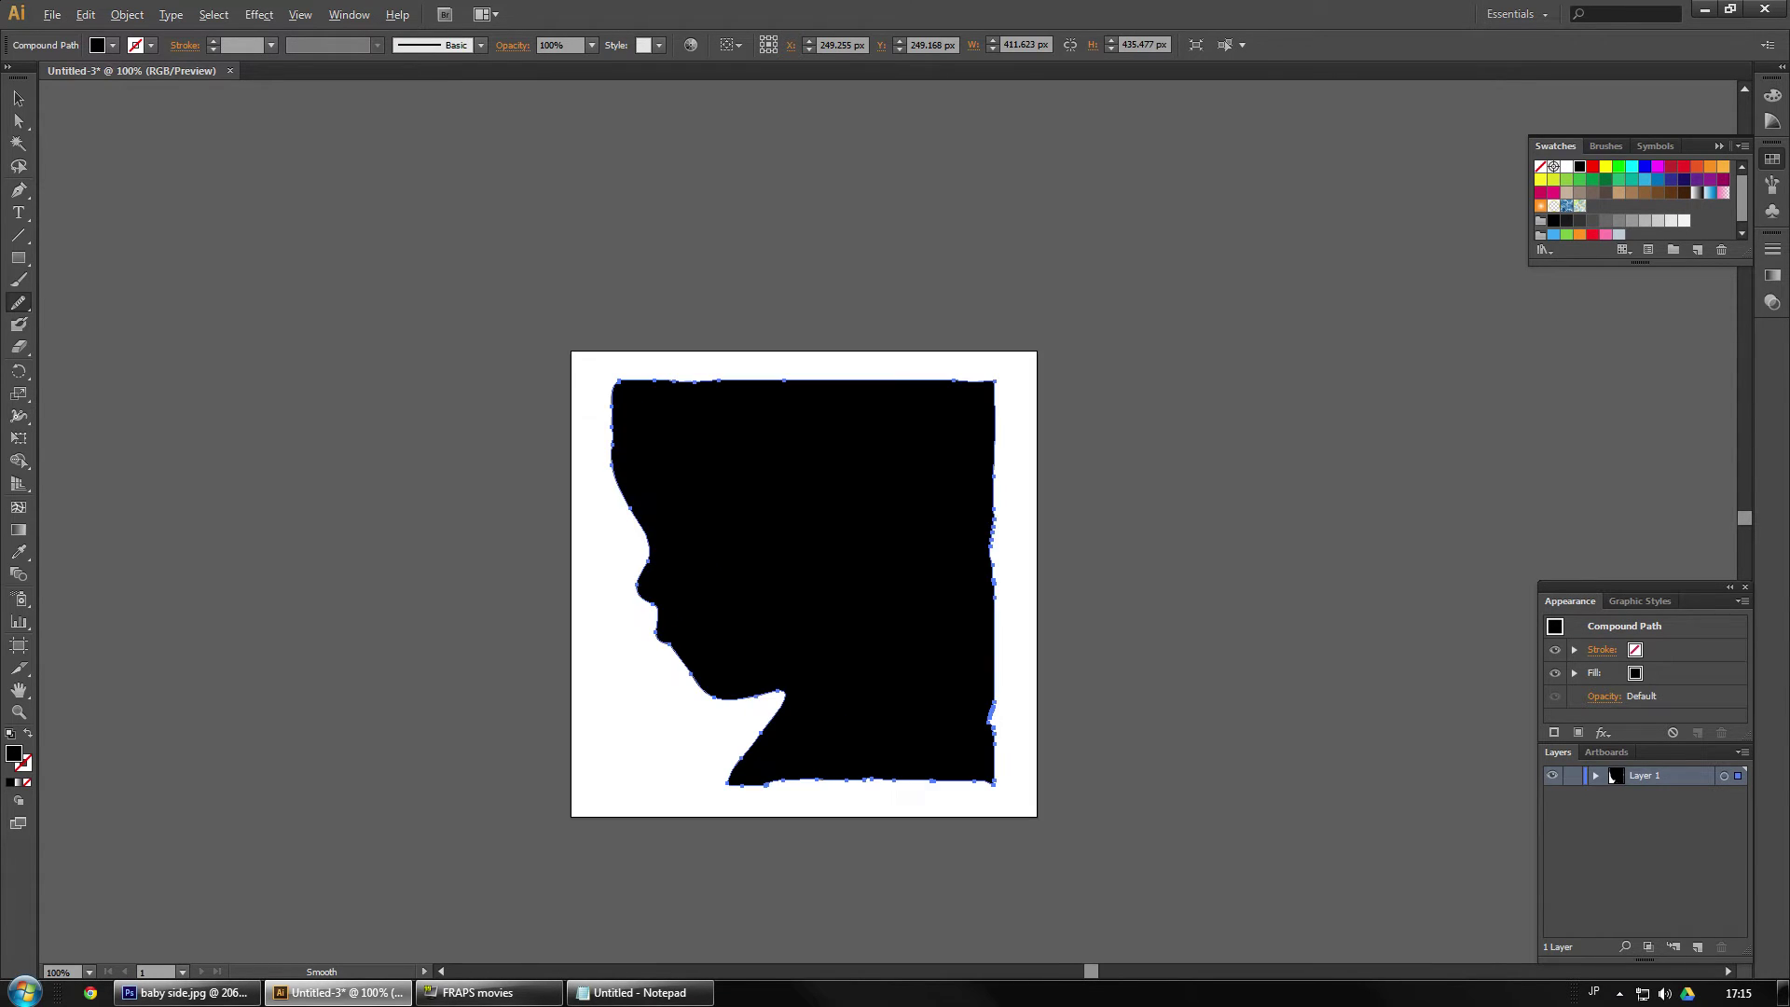
key("v")
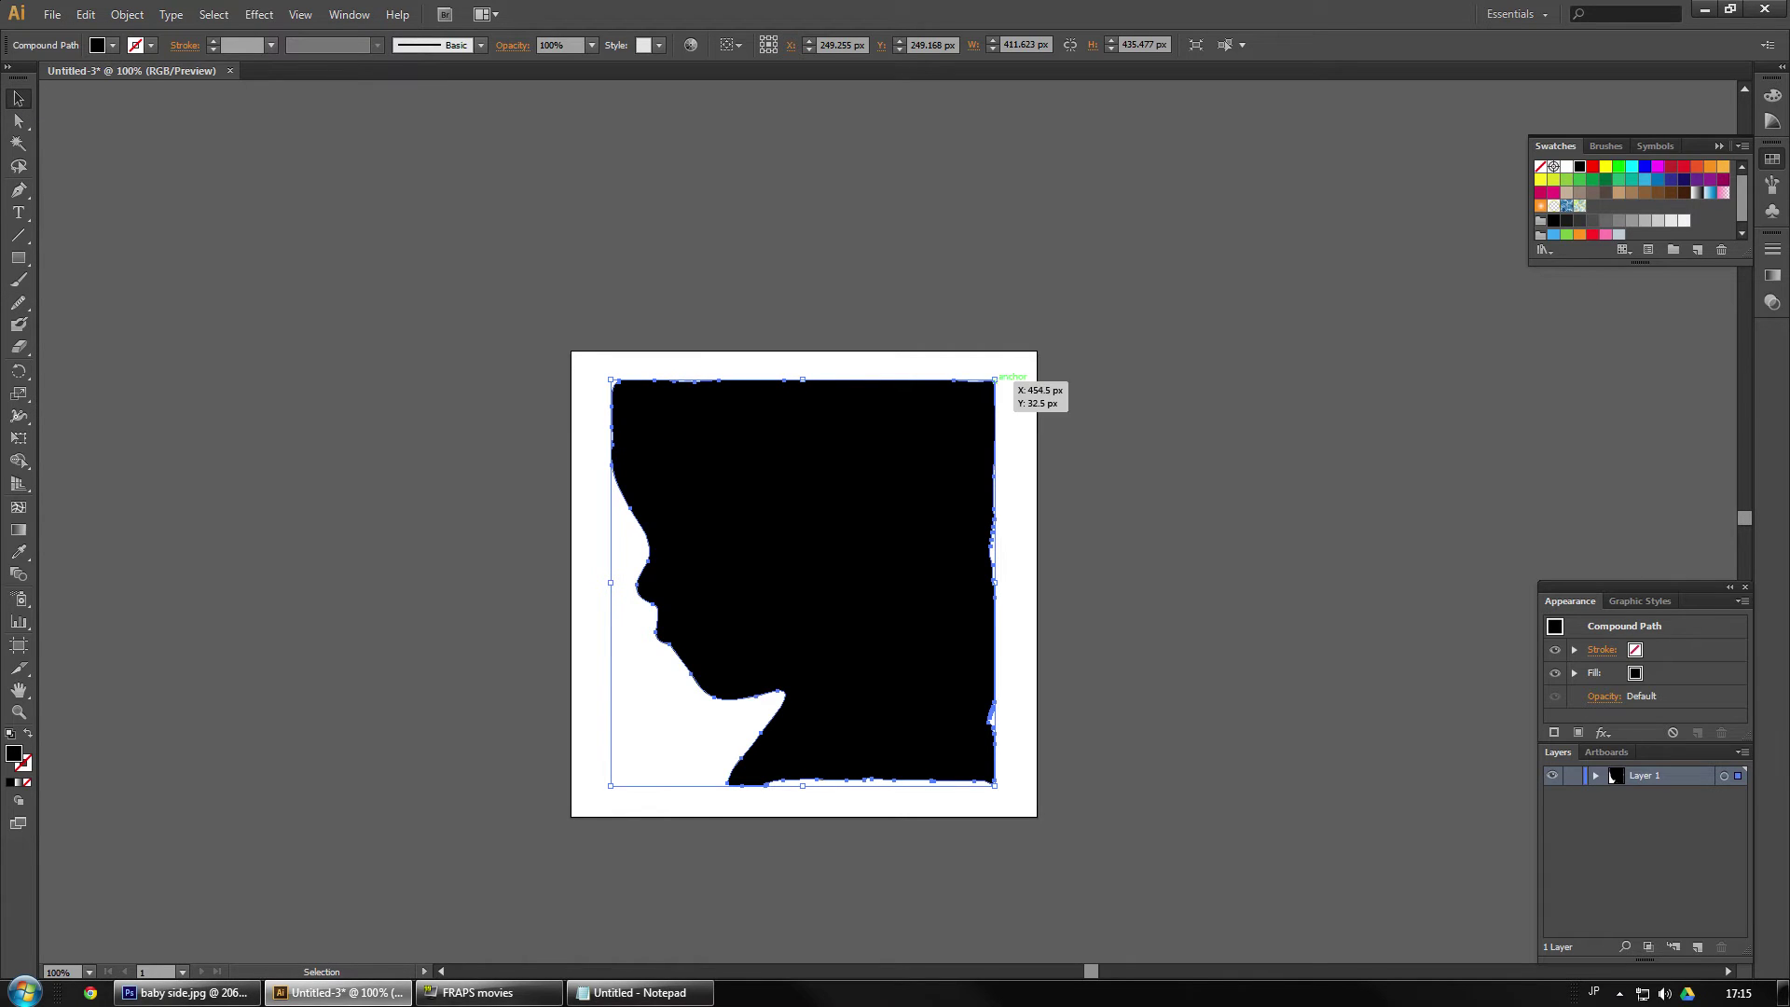
left_click_drag(995, 379, 1243, 194)
left_click_drag(877, 361, 981, 450)
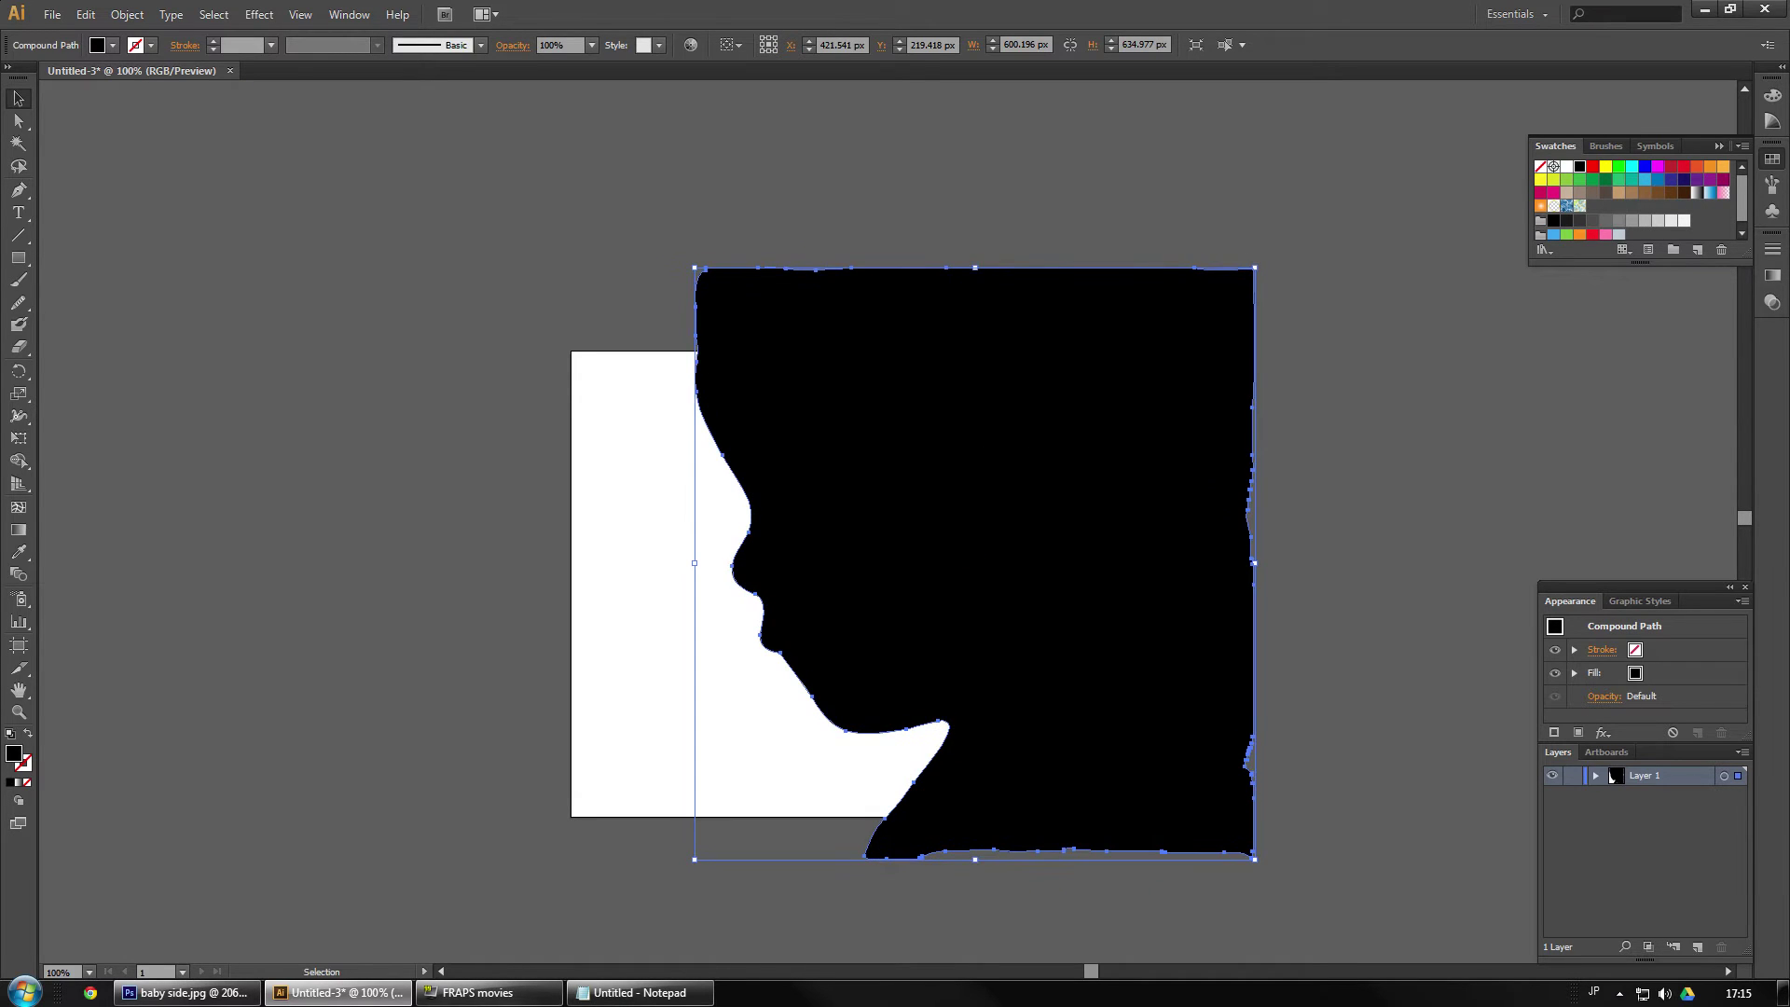
left_click(19, 646)
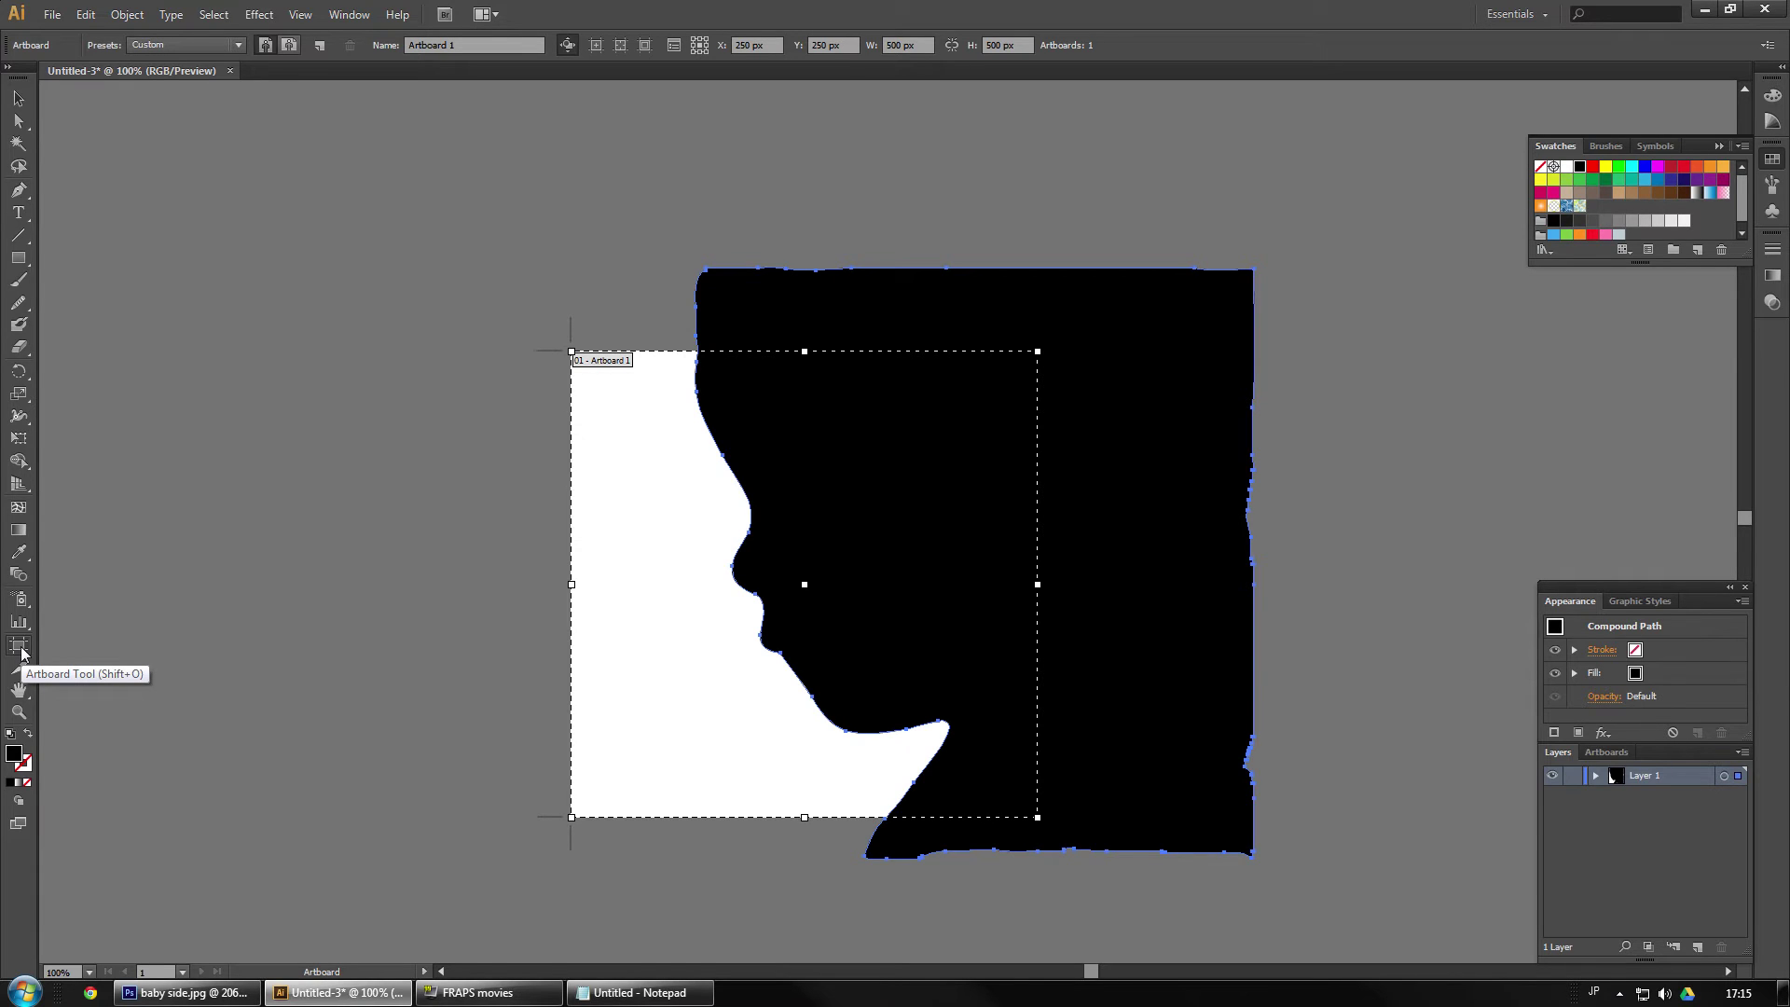
key("v")
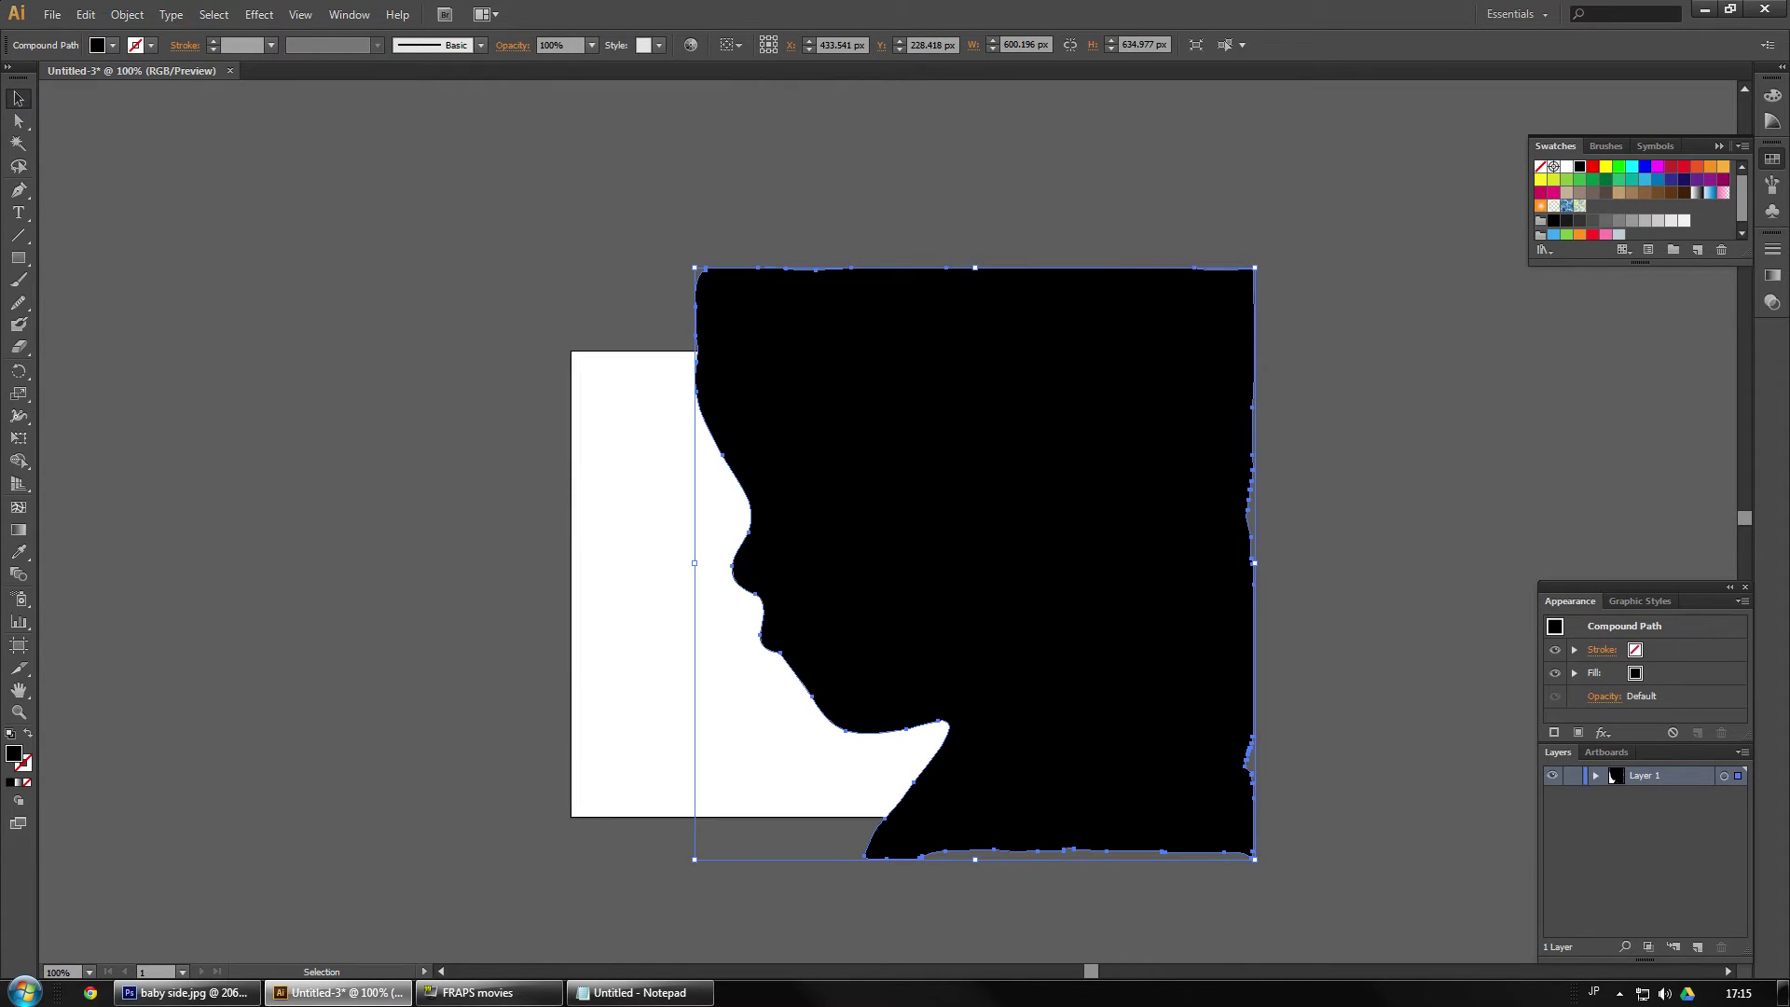
key("ctrl+shift+a")
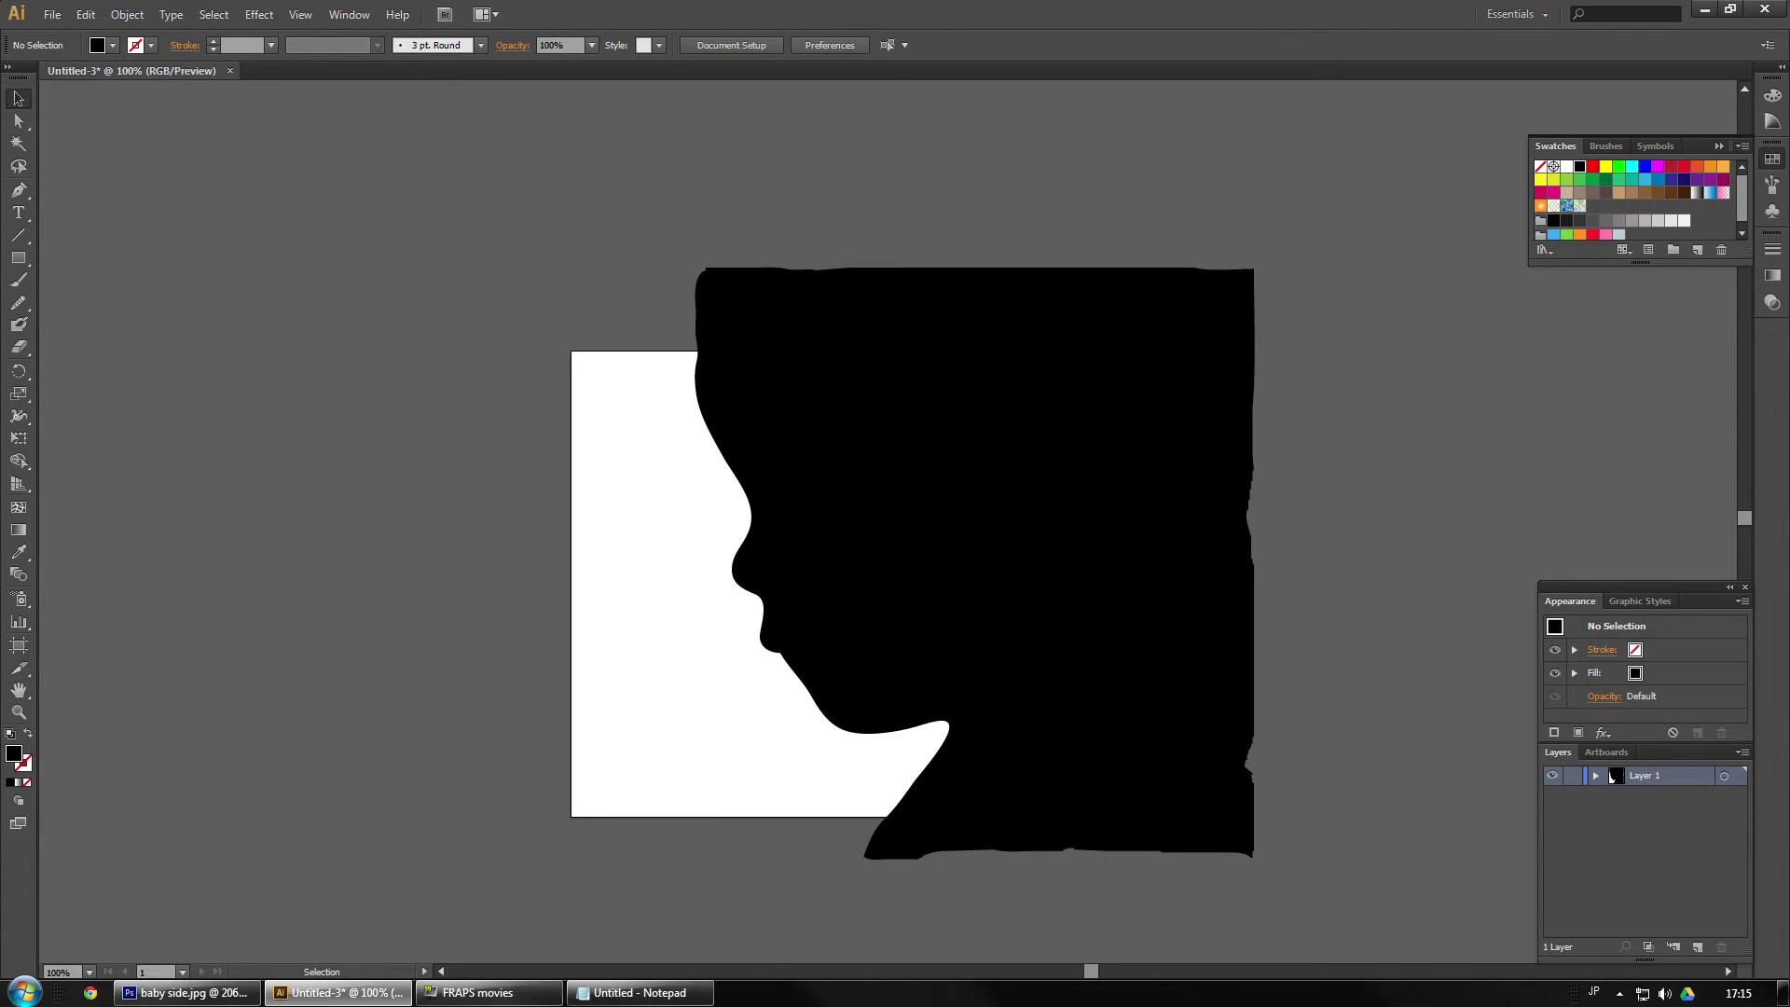
- Switch to Photoshop and resize pipe.jpg to 2000 × 2000 px using Bicubic Smoother resampling
left_click(186, 992)
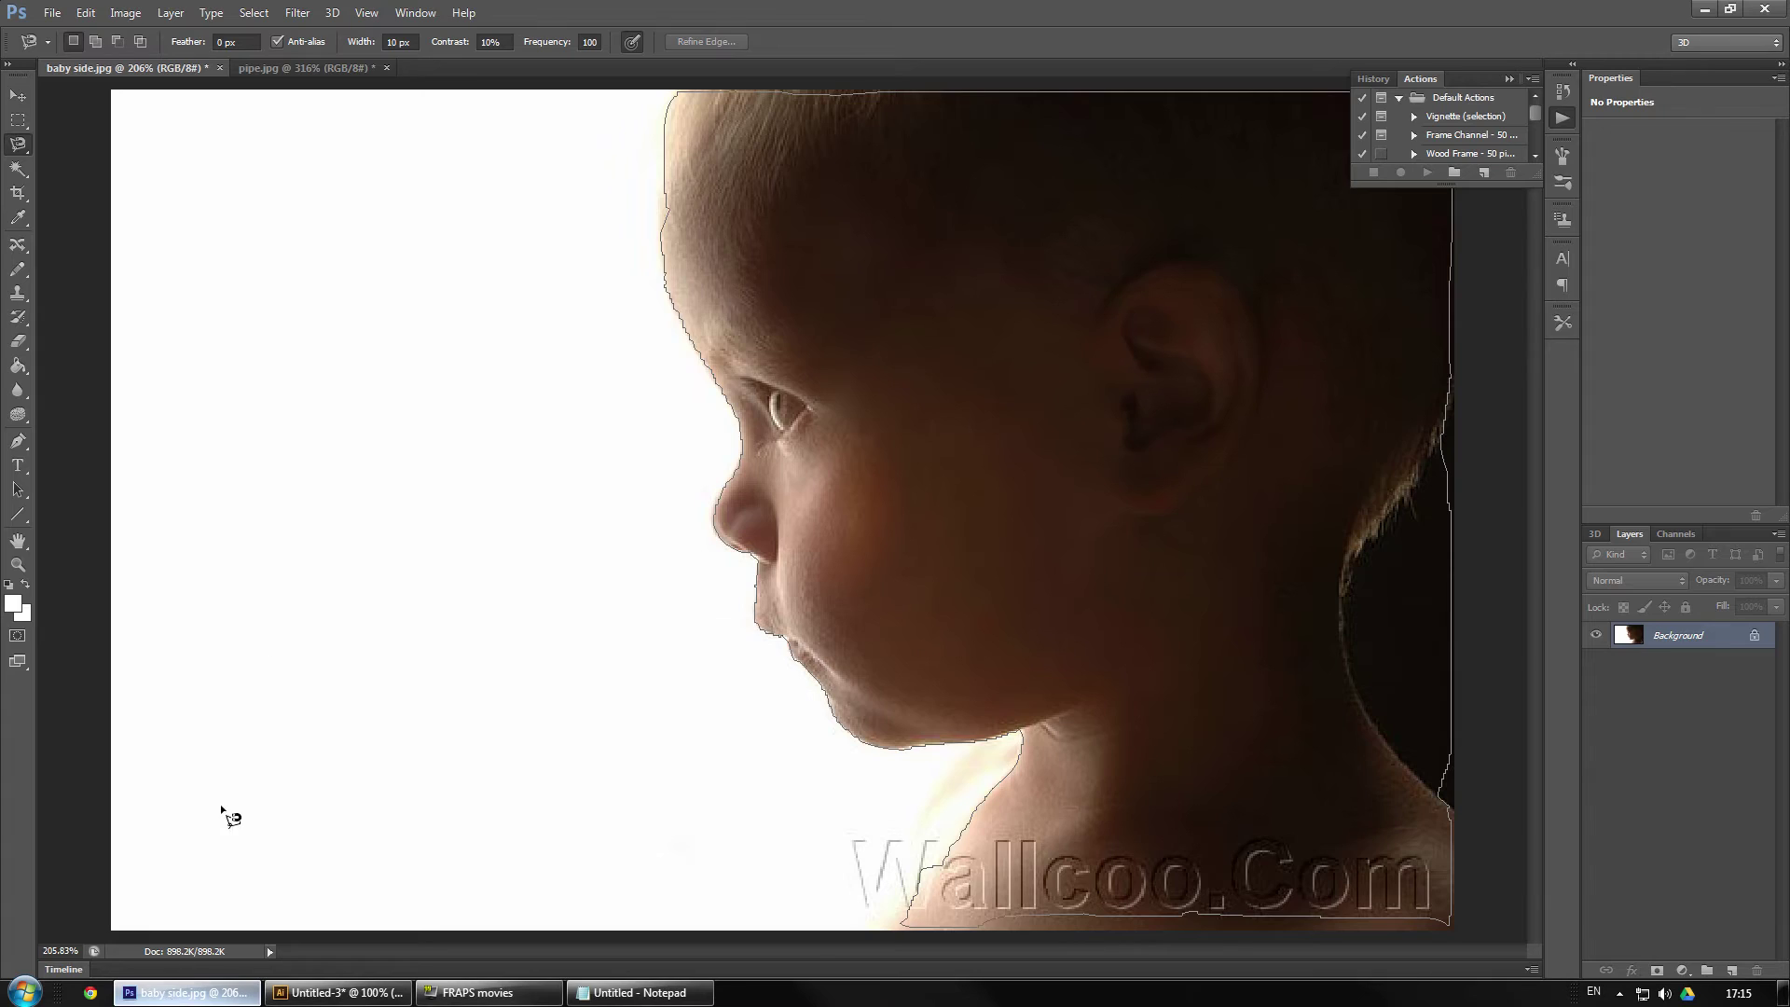
left_click(267, 67)
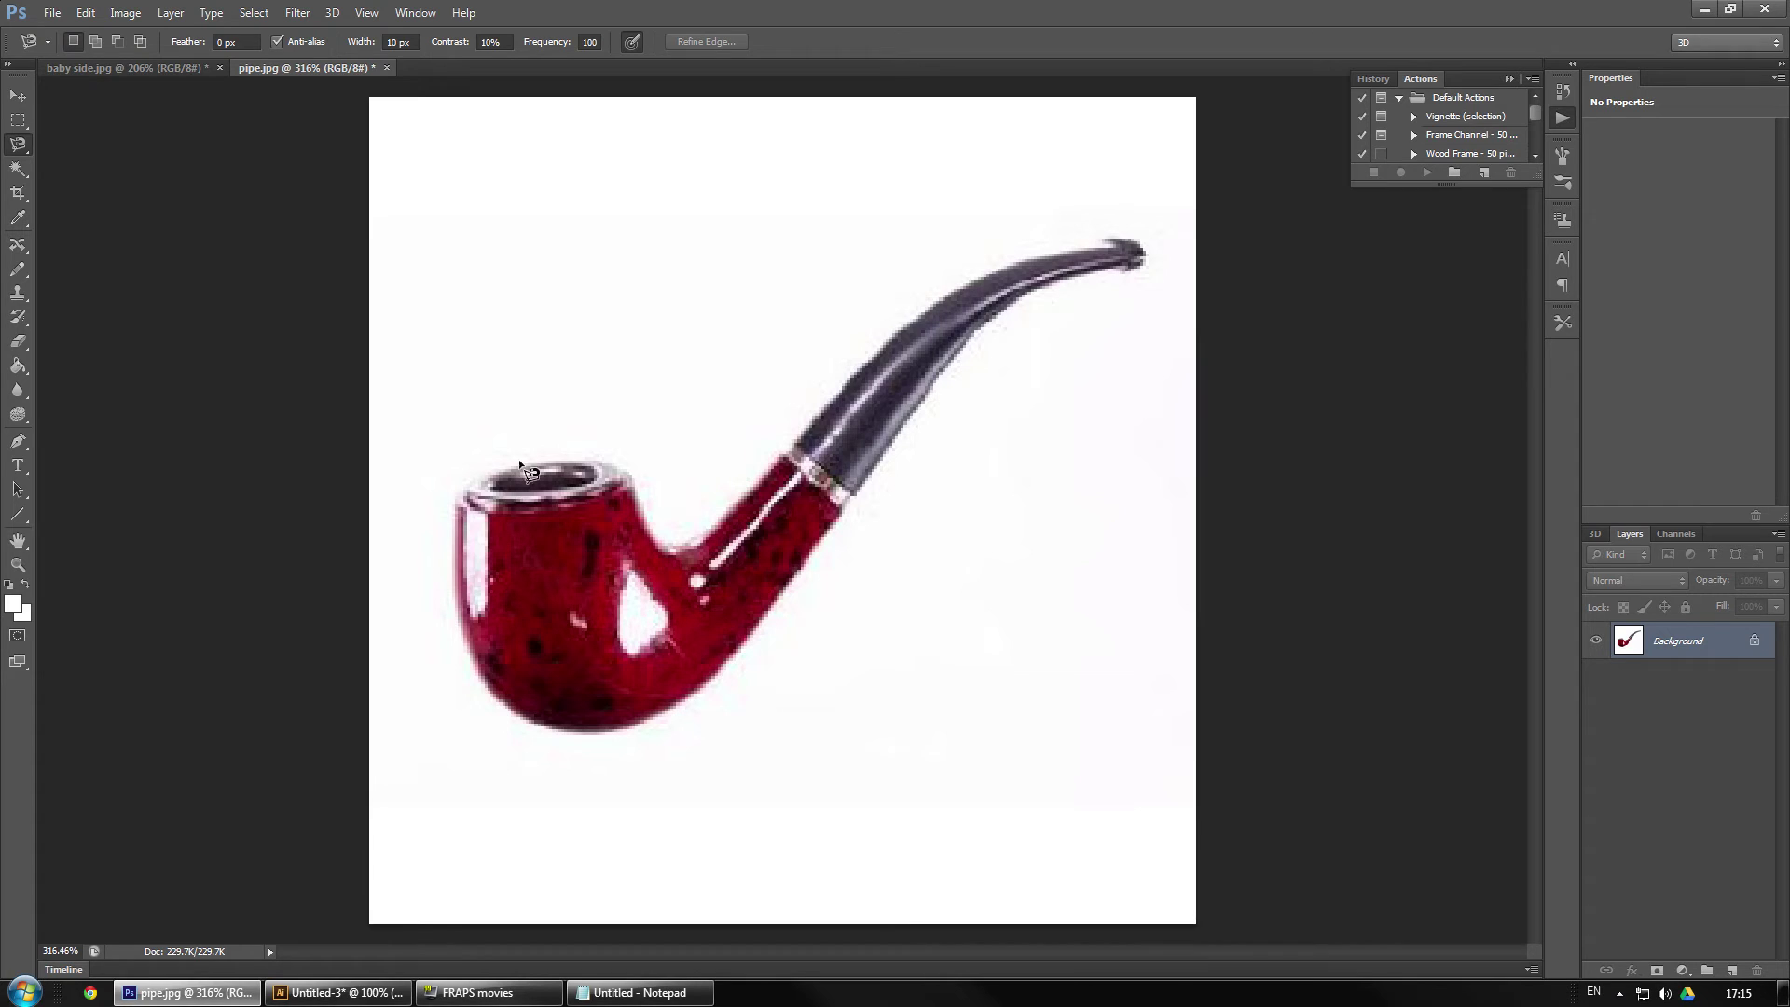
left_click(126, 13)
left_click(151, 147)
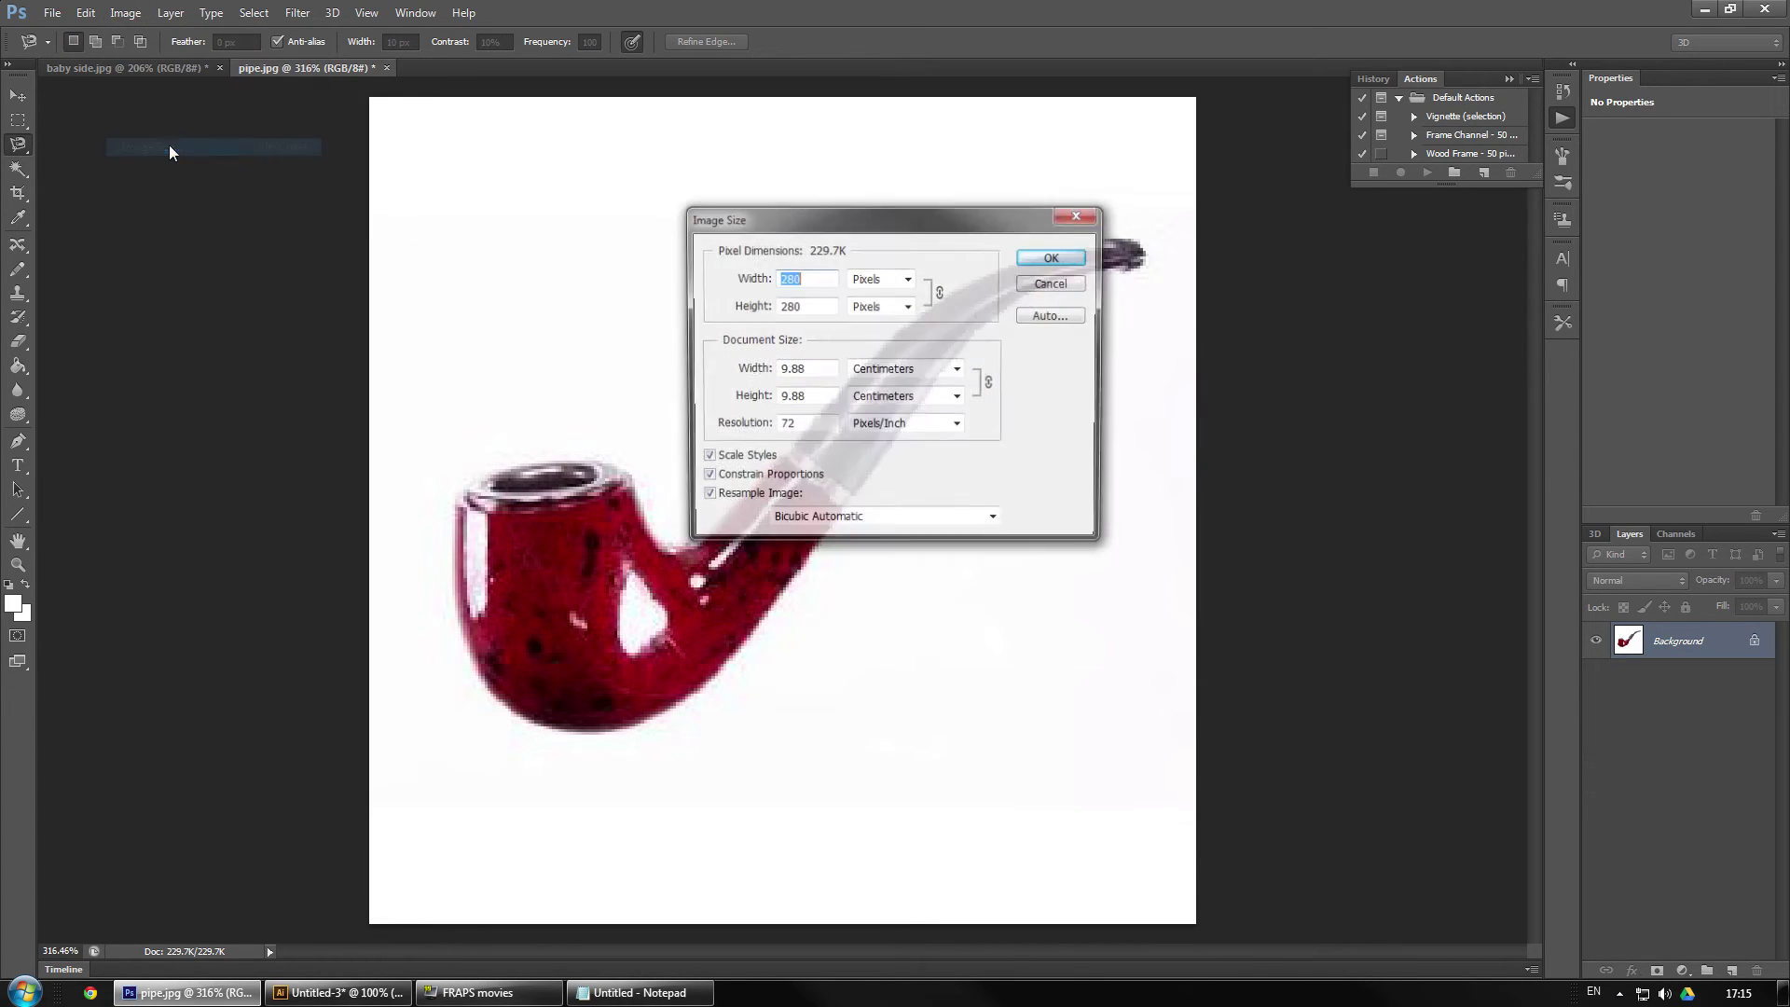
type("2000")
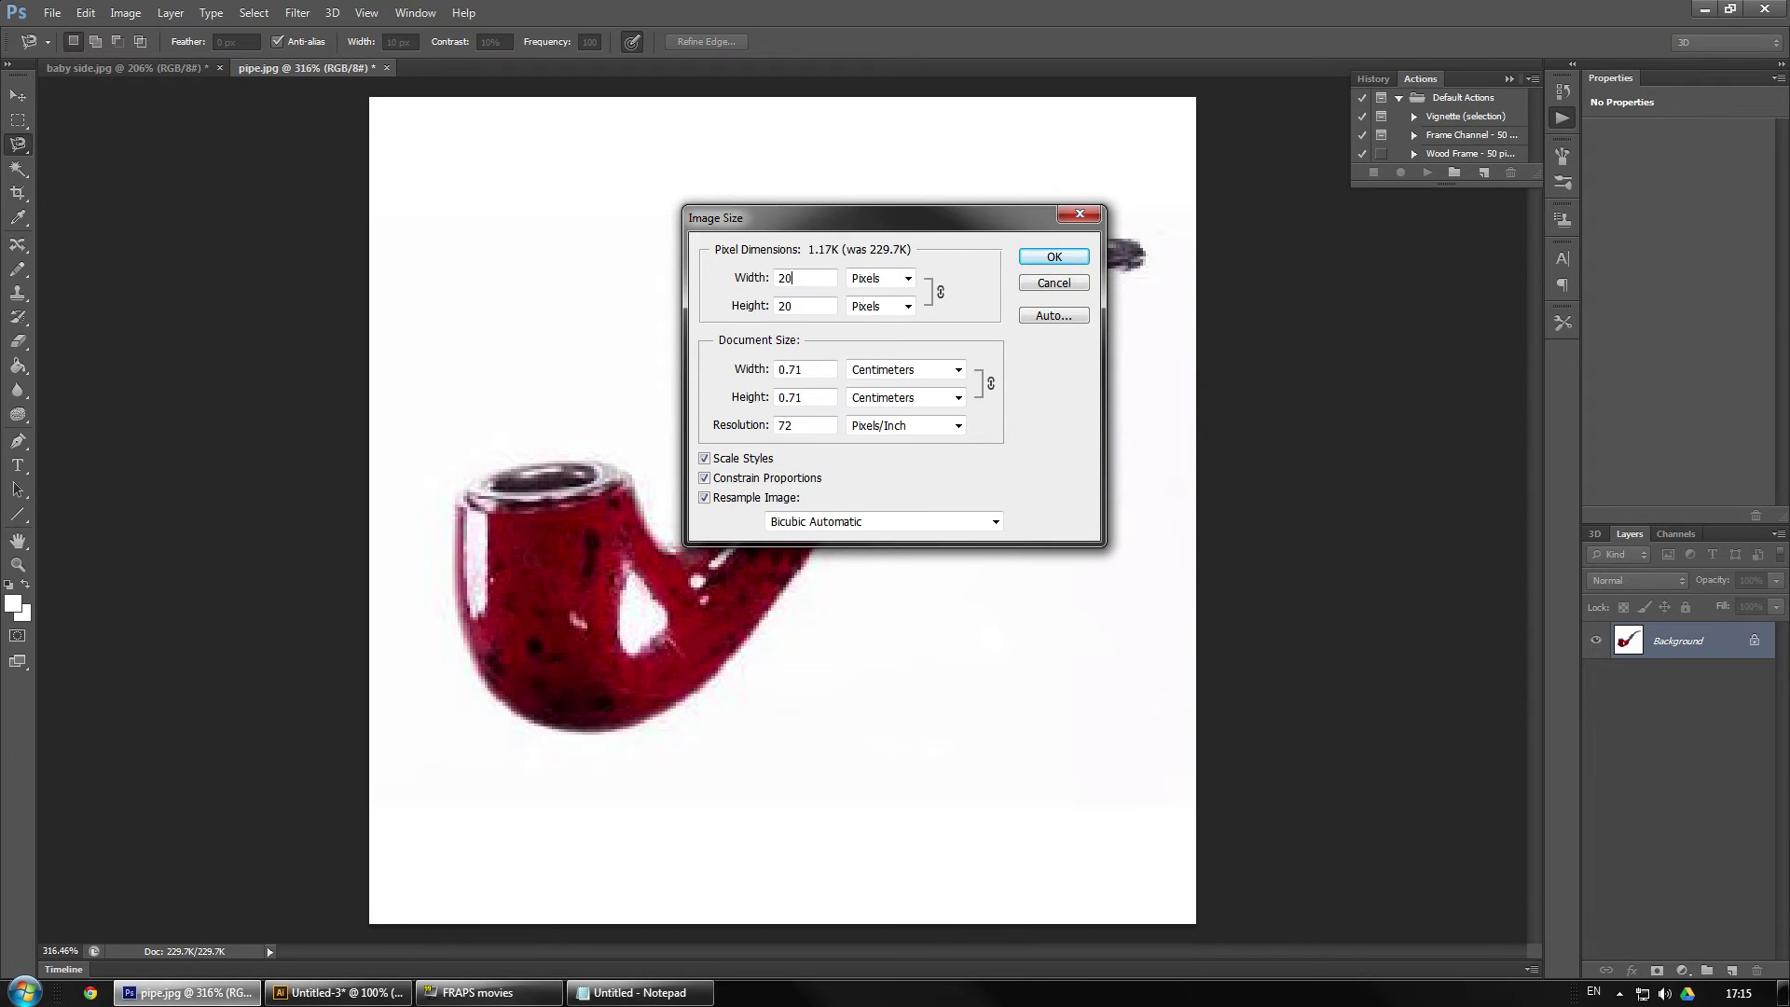
left_click(927, 522)
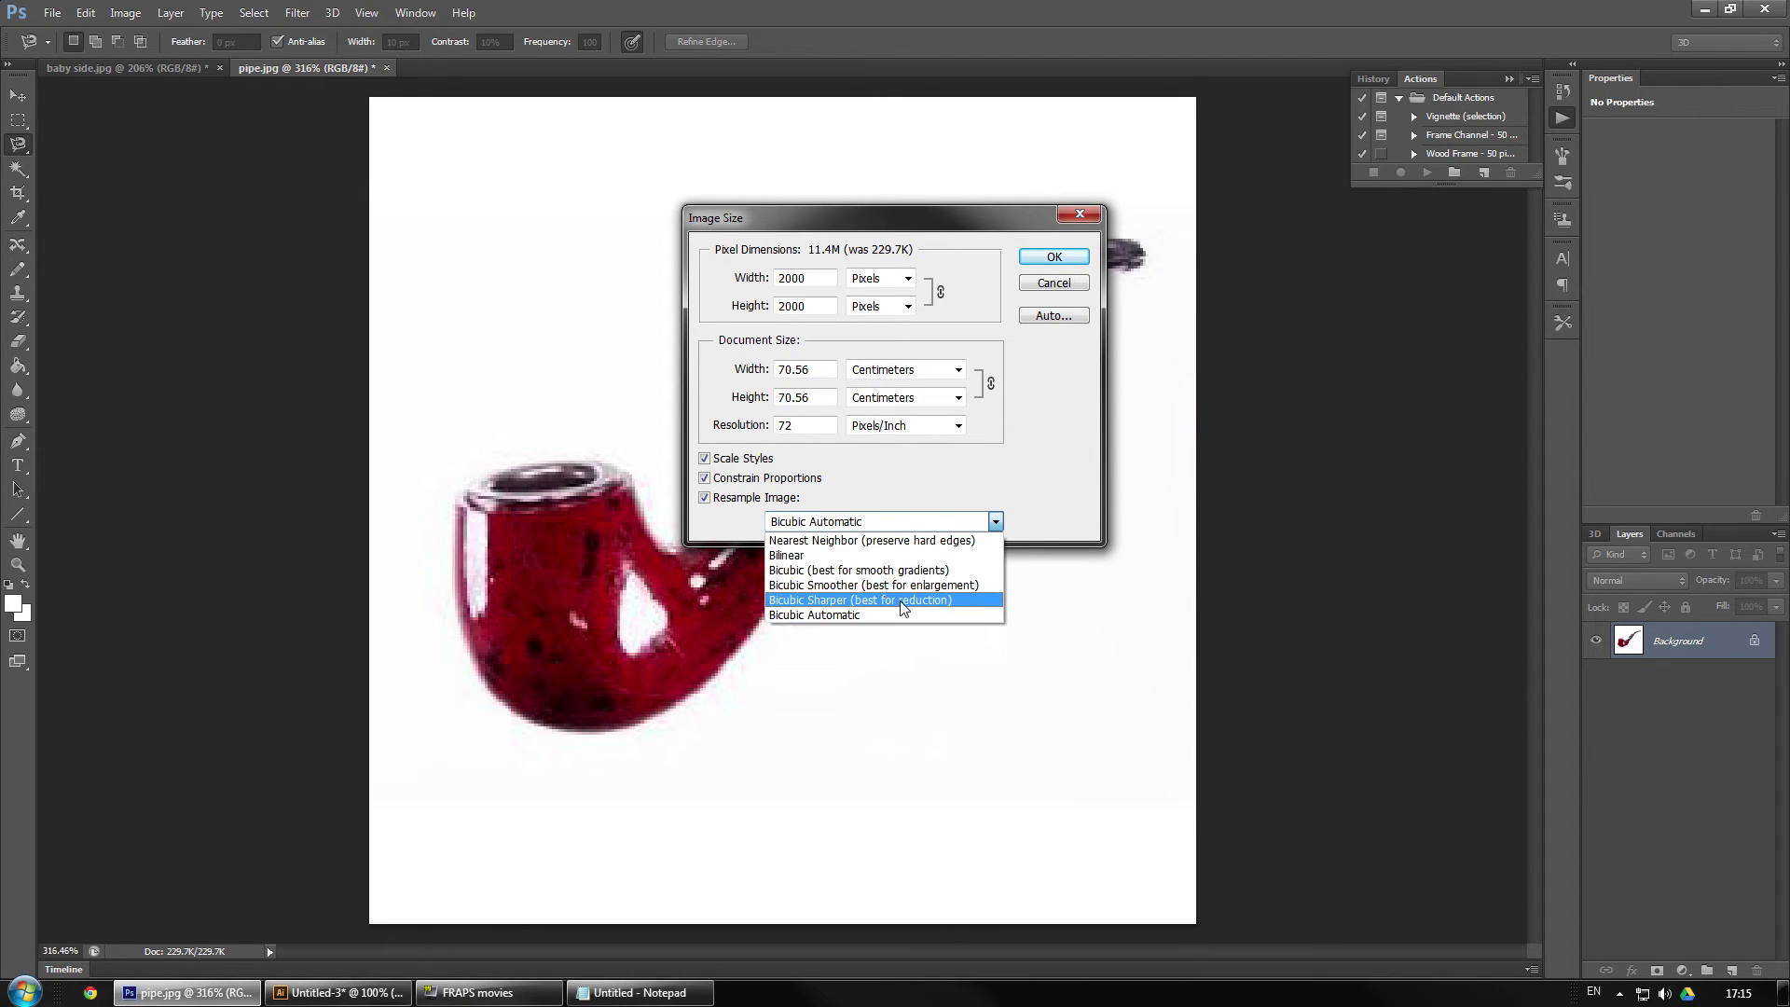
left_click(881, 585)
left_click(1068, 264)
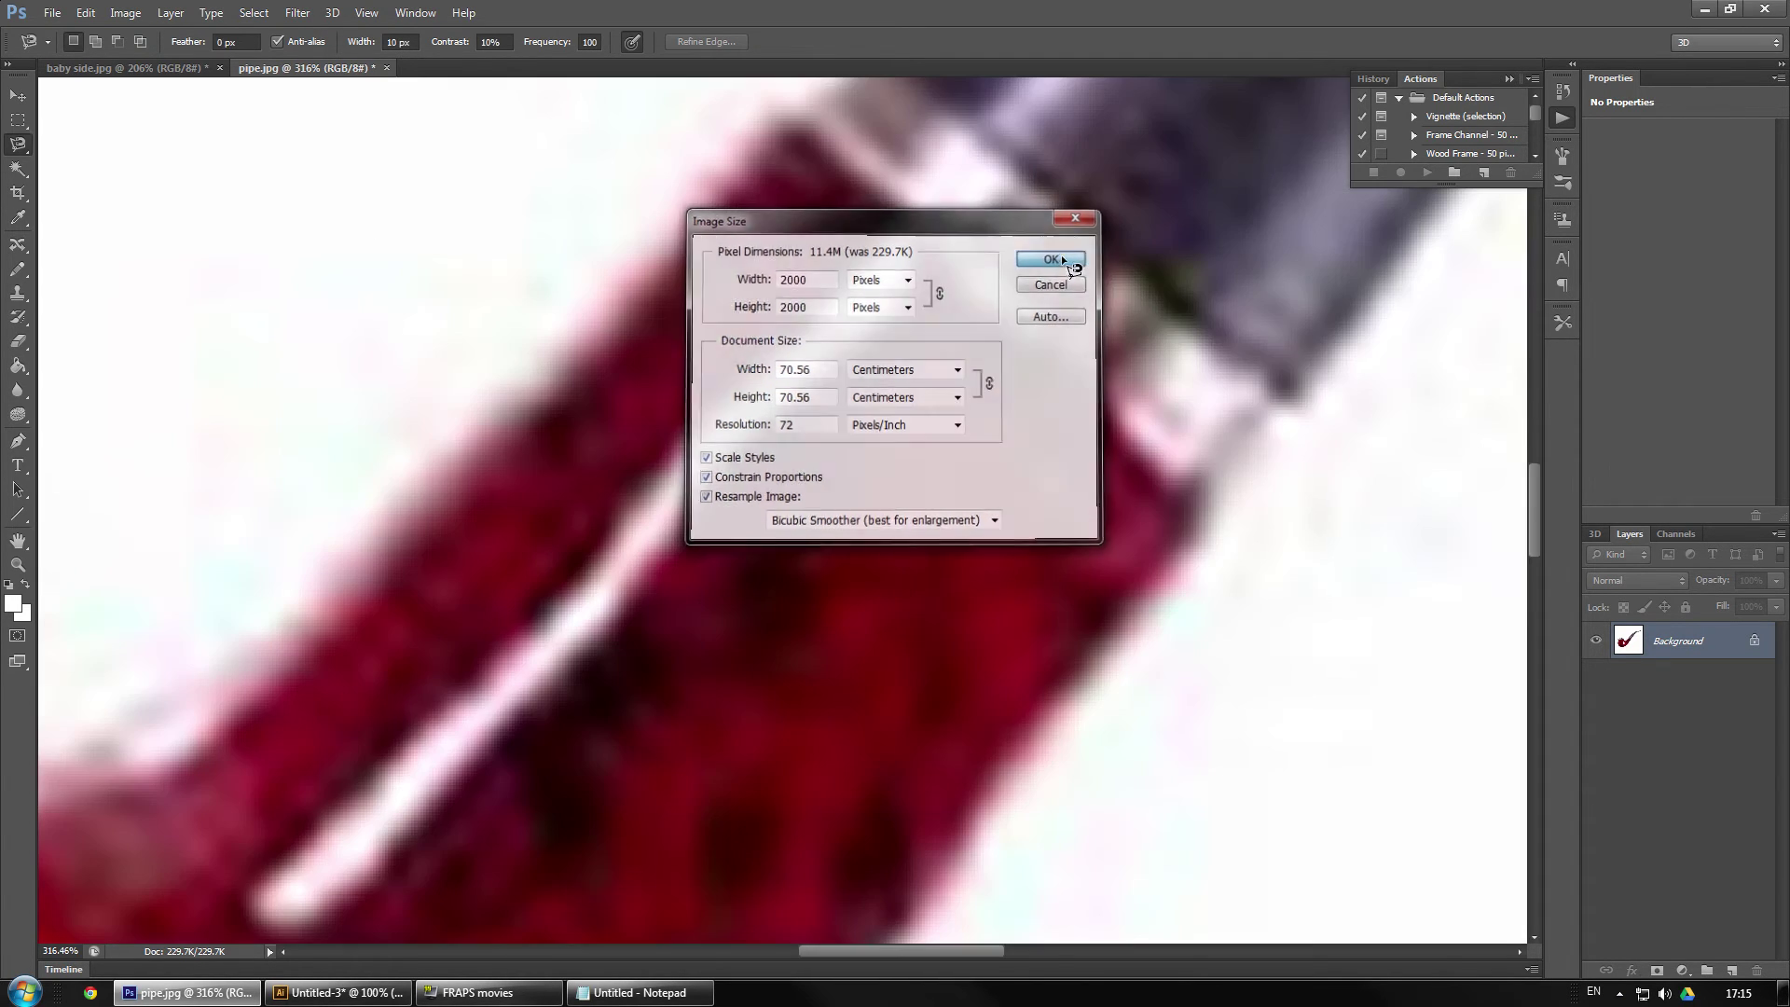
- Select the white background around the pipe with the Magic Wand and invert the selection so the pipe is selected
scroll(527, 493, "down", 12)
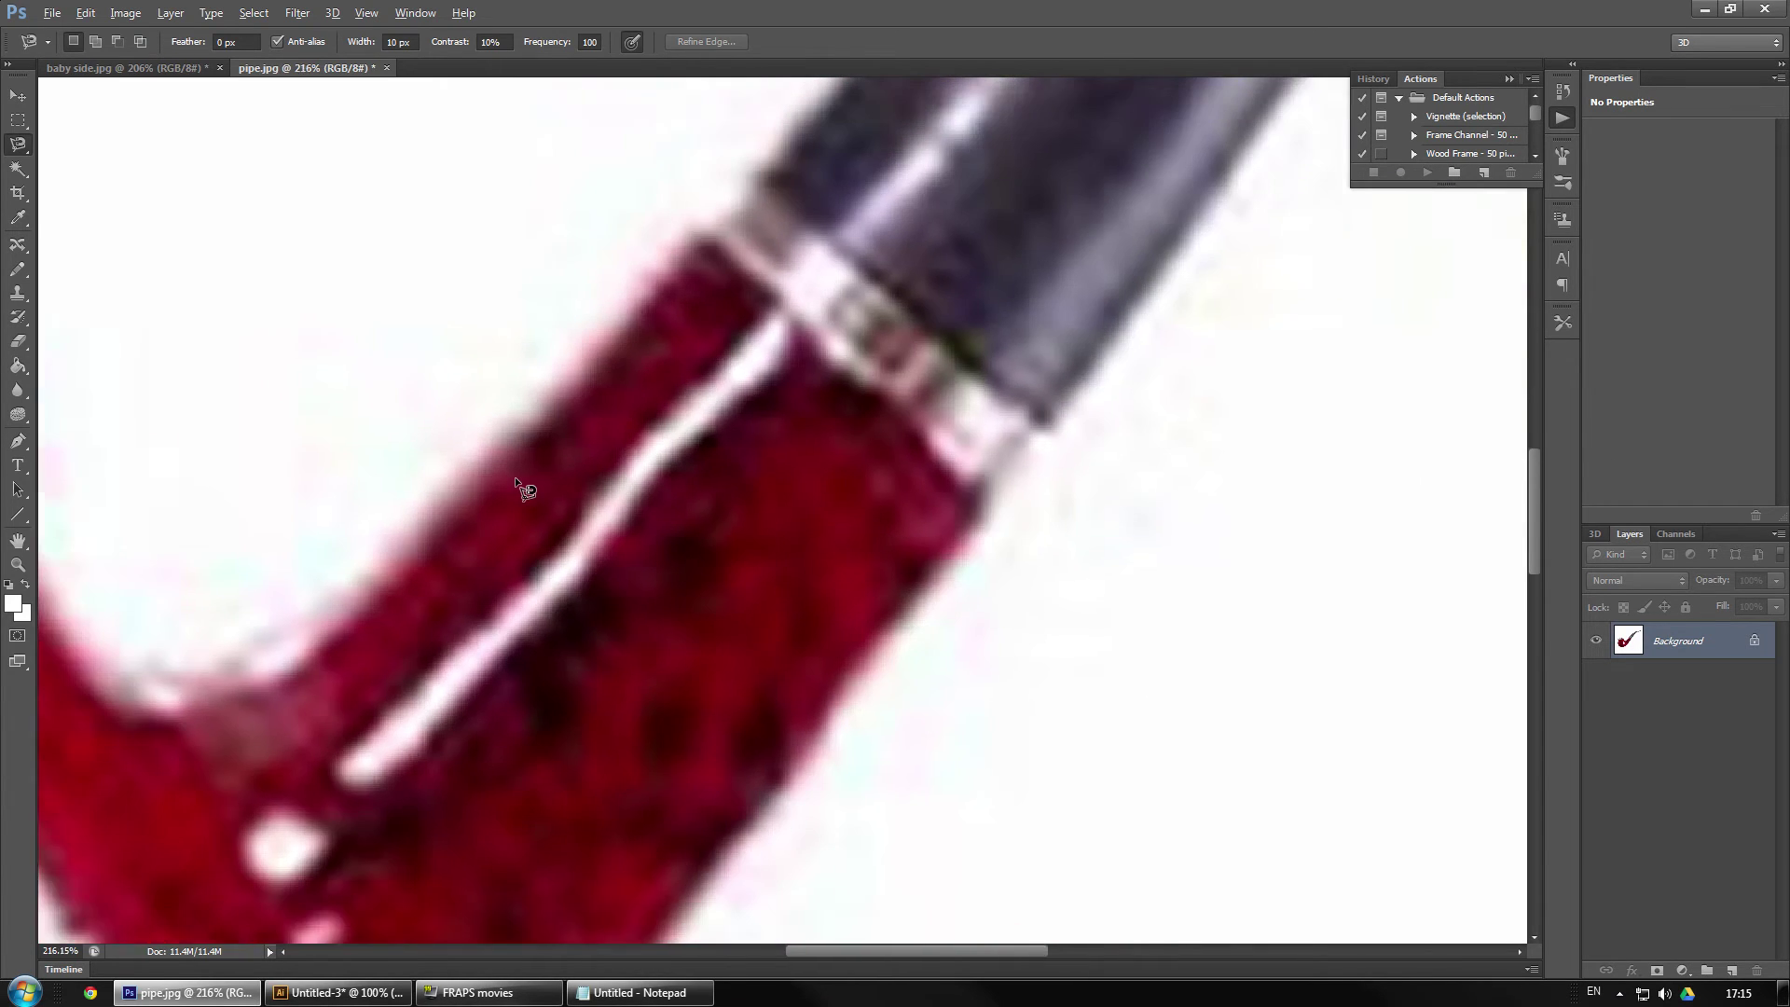
scroll(688, 583, "up", 6)
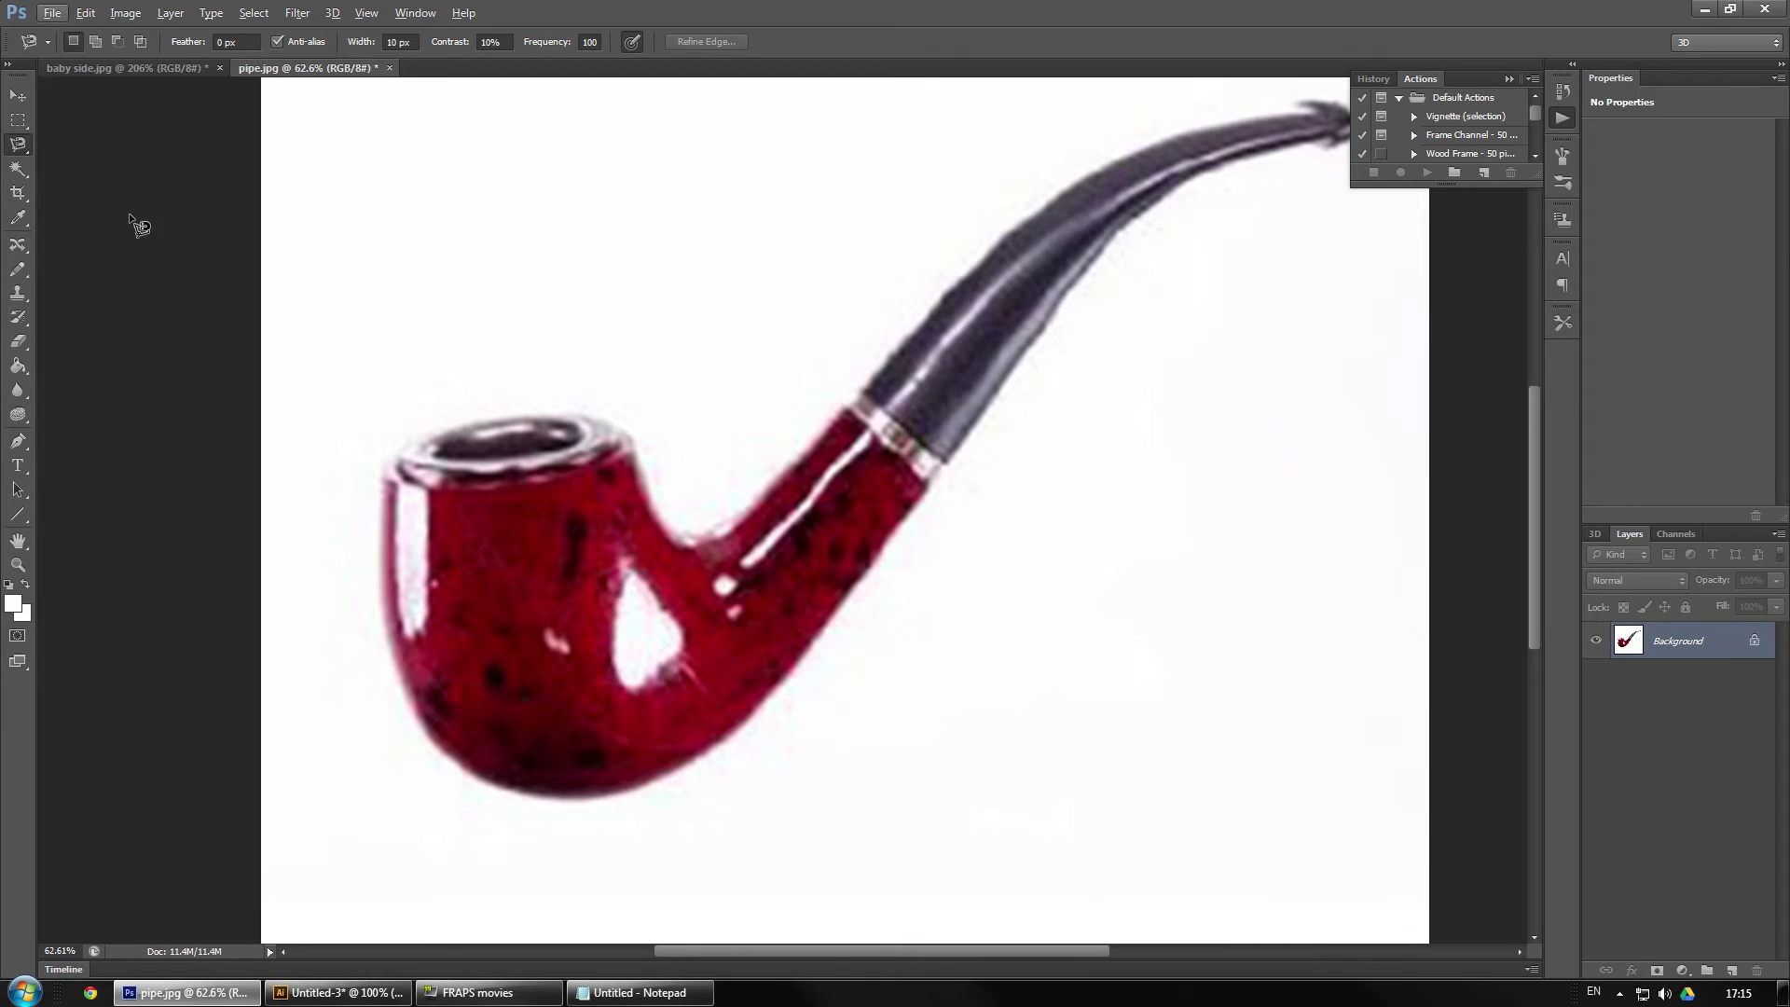
left_click(18, 169)
left_click(668, 255)
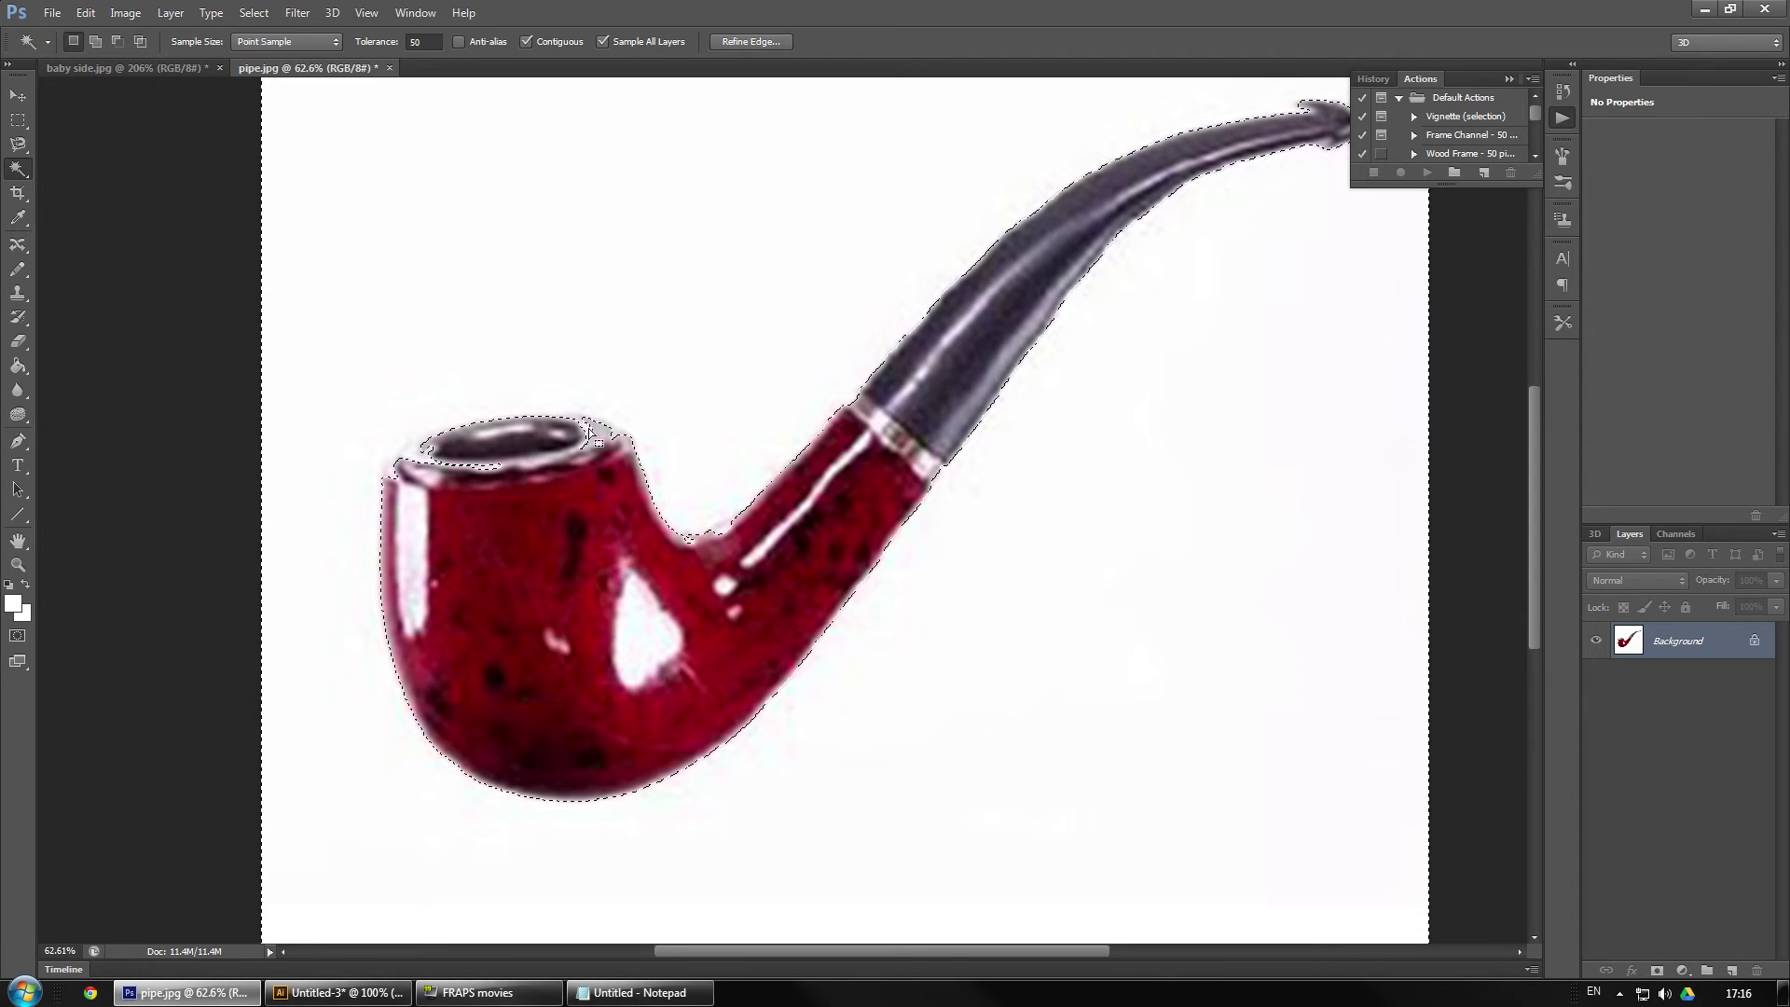
right_click(586, 255)
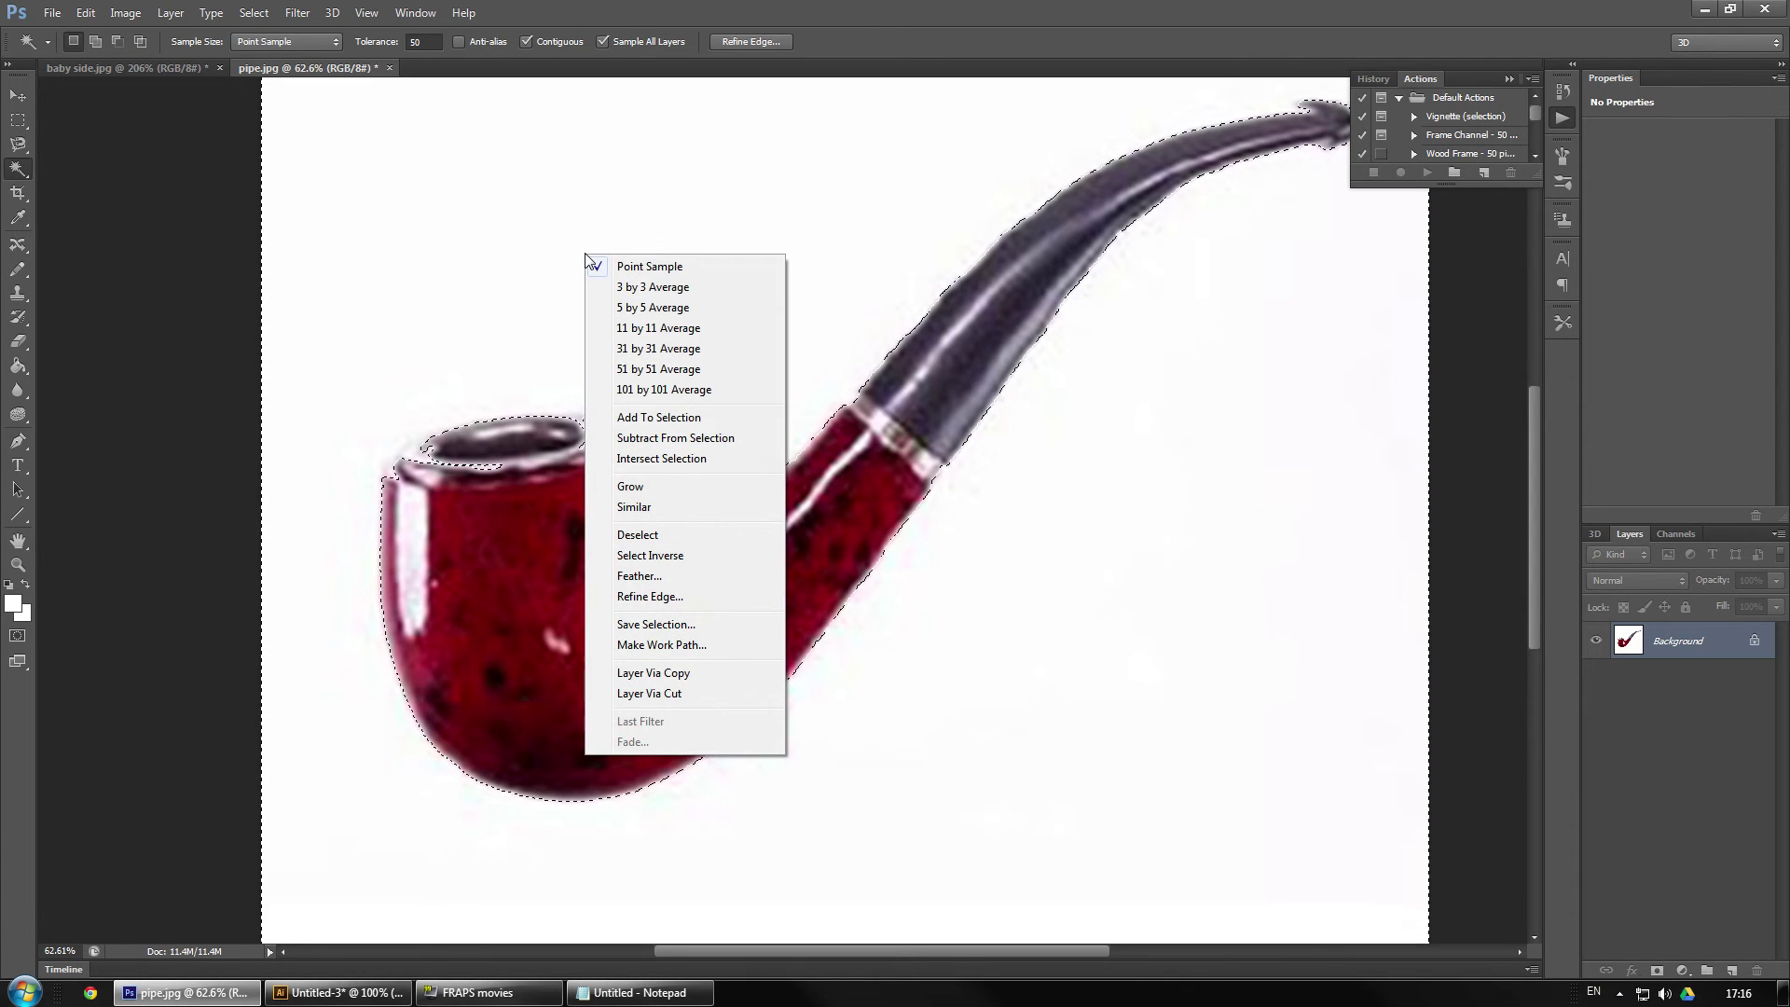
left_click(651, 555)
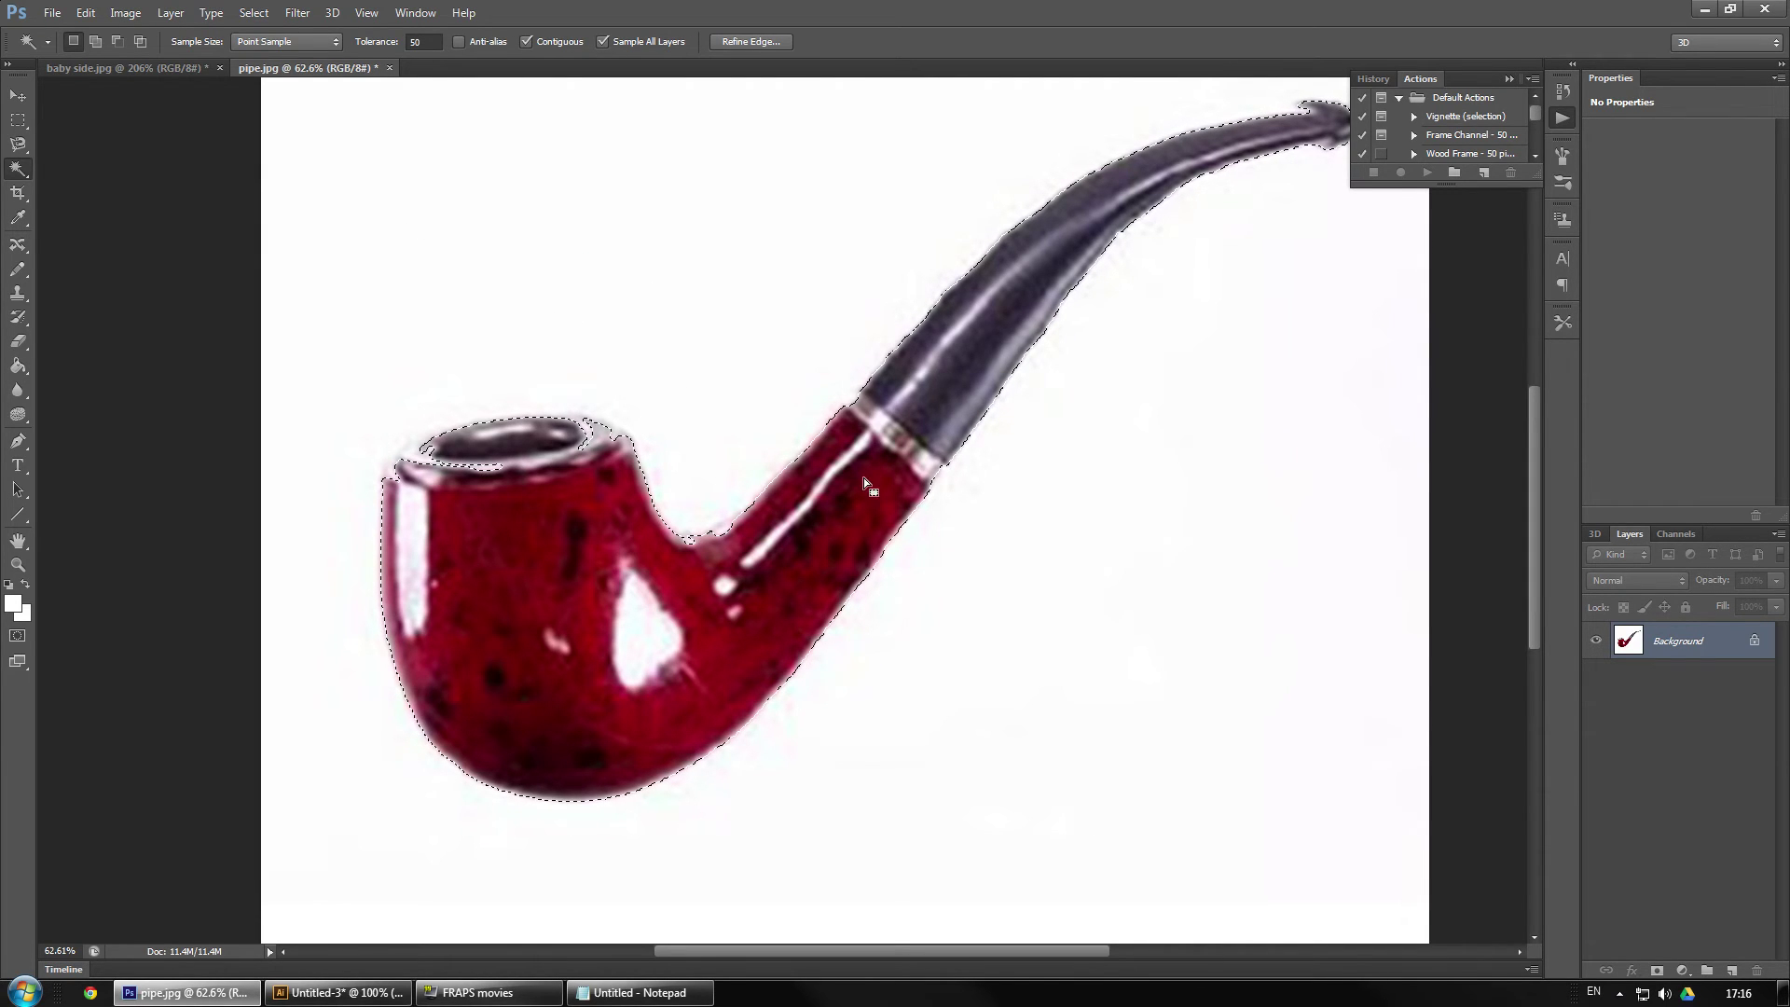
- Convert the pipe selection into a work path
right_click(657, 510)
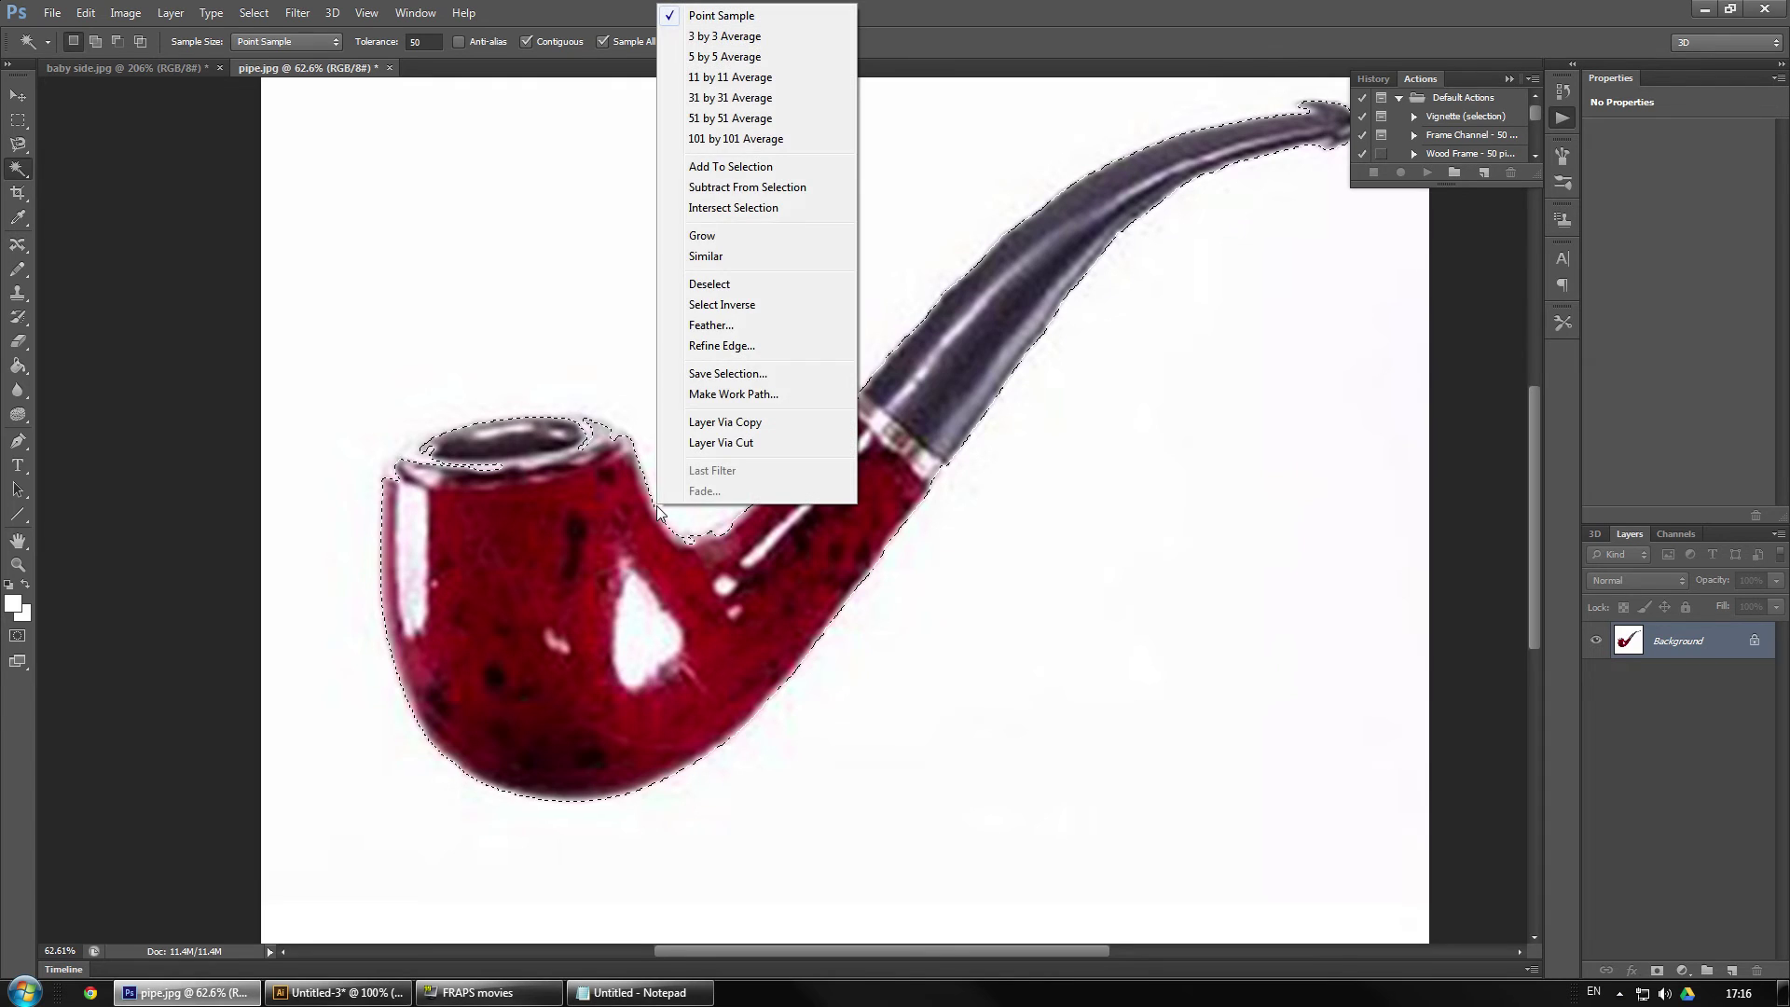
left_click(783, 393)
left_click(972, 334)
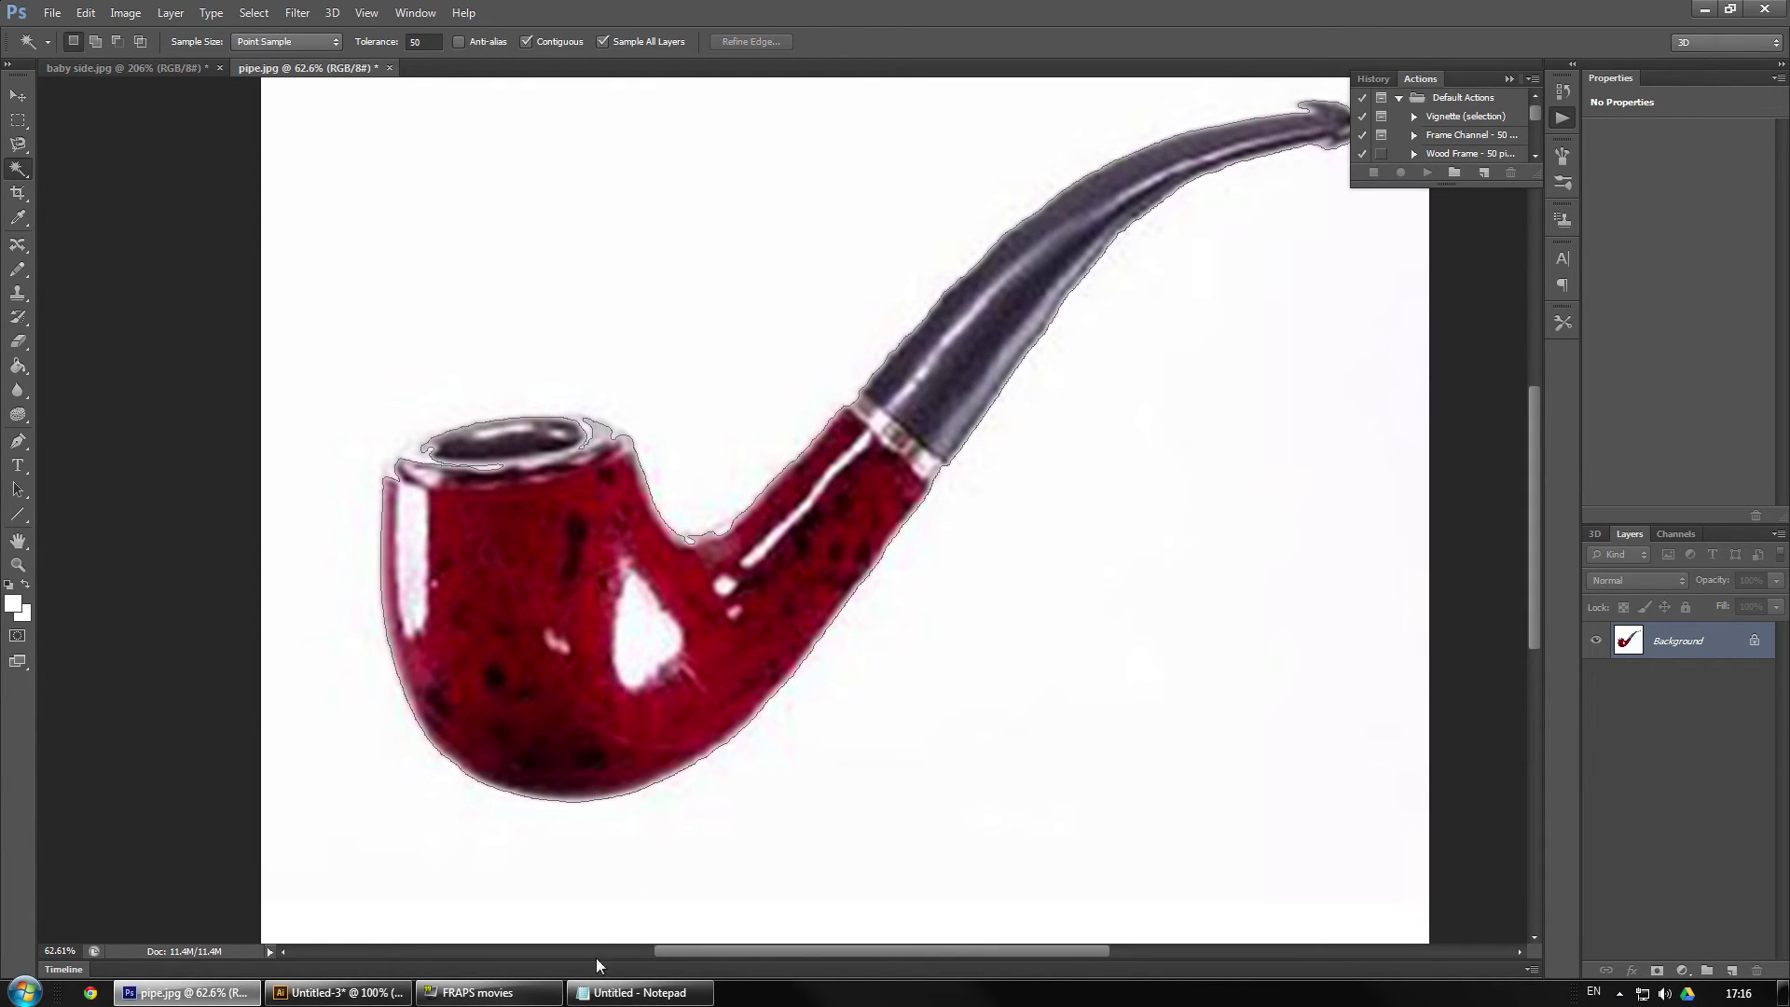
- Switch to Illustrator and paste the copied pipe outline as a compound path
left_click(339, 992)
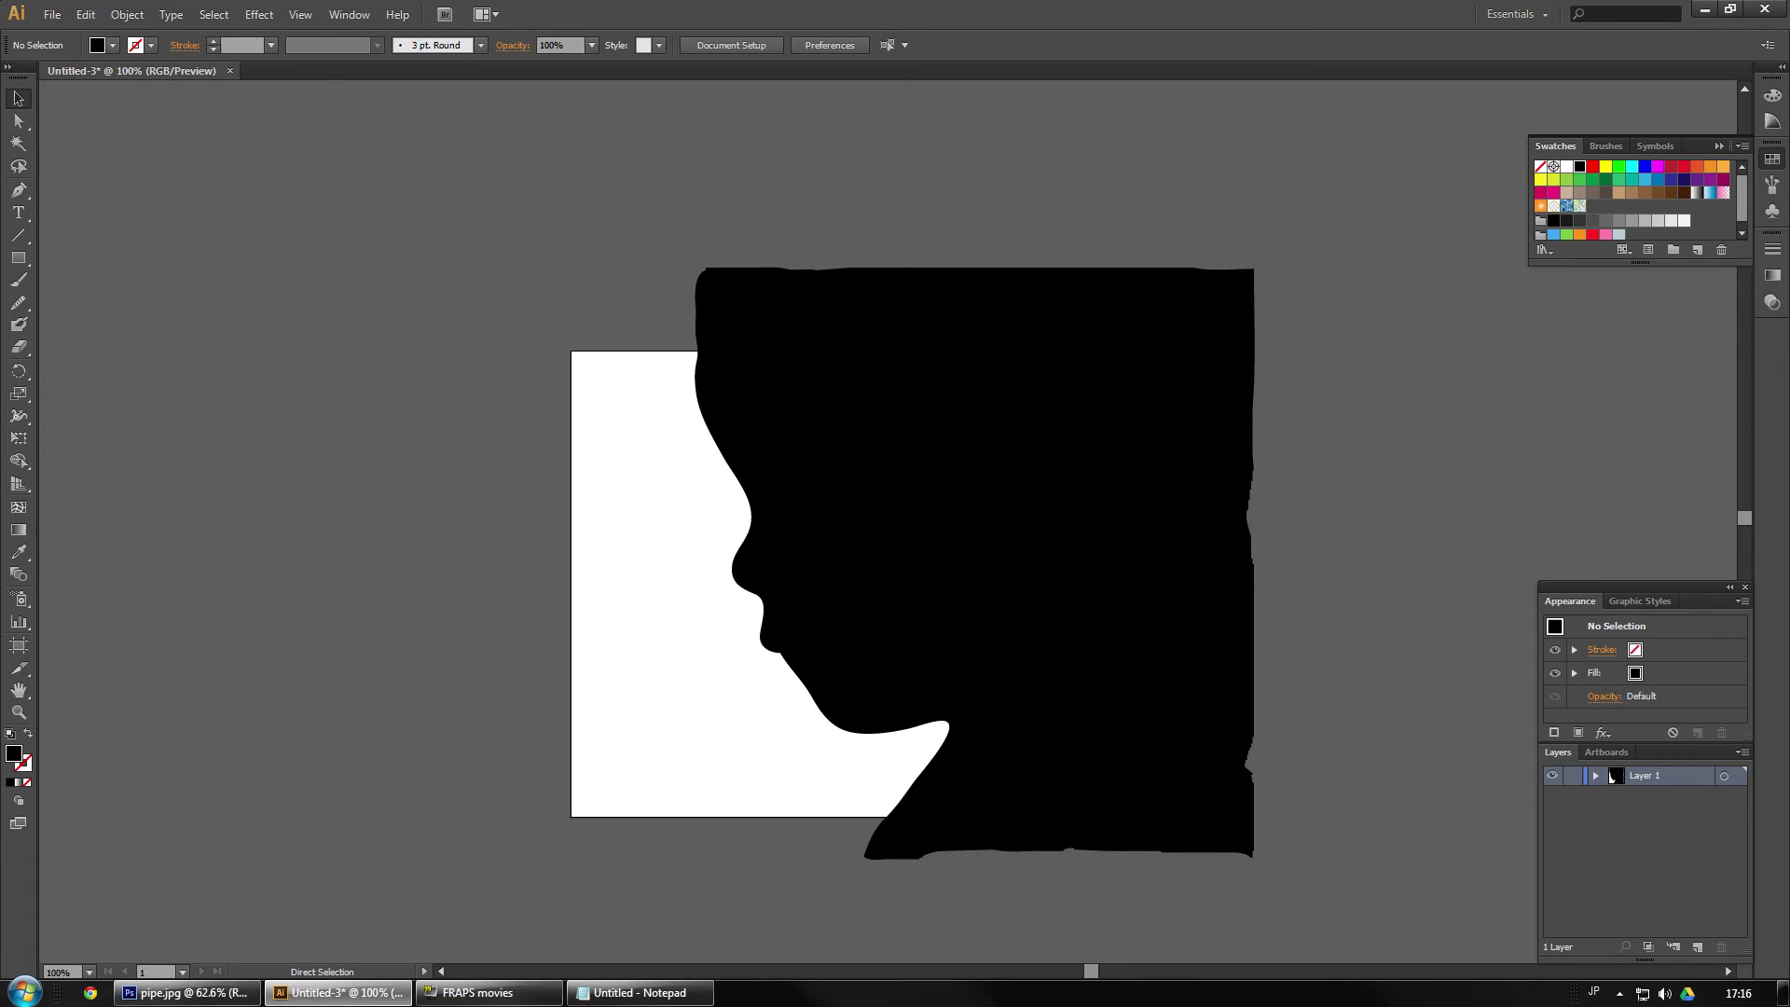
key("ctrl+v")
left_click(953, 541)
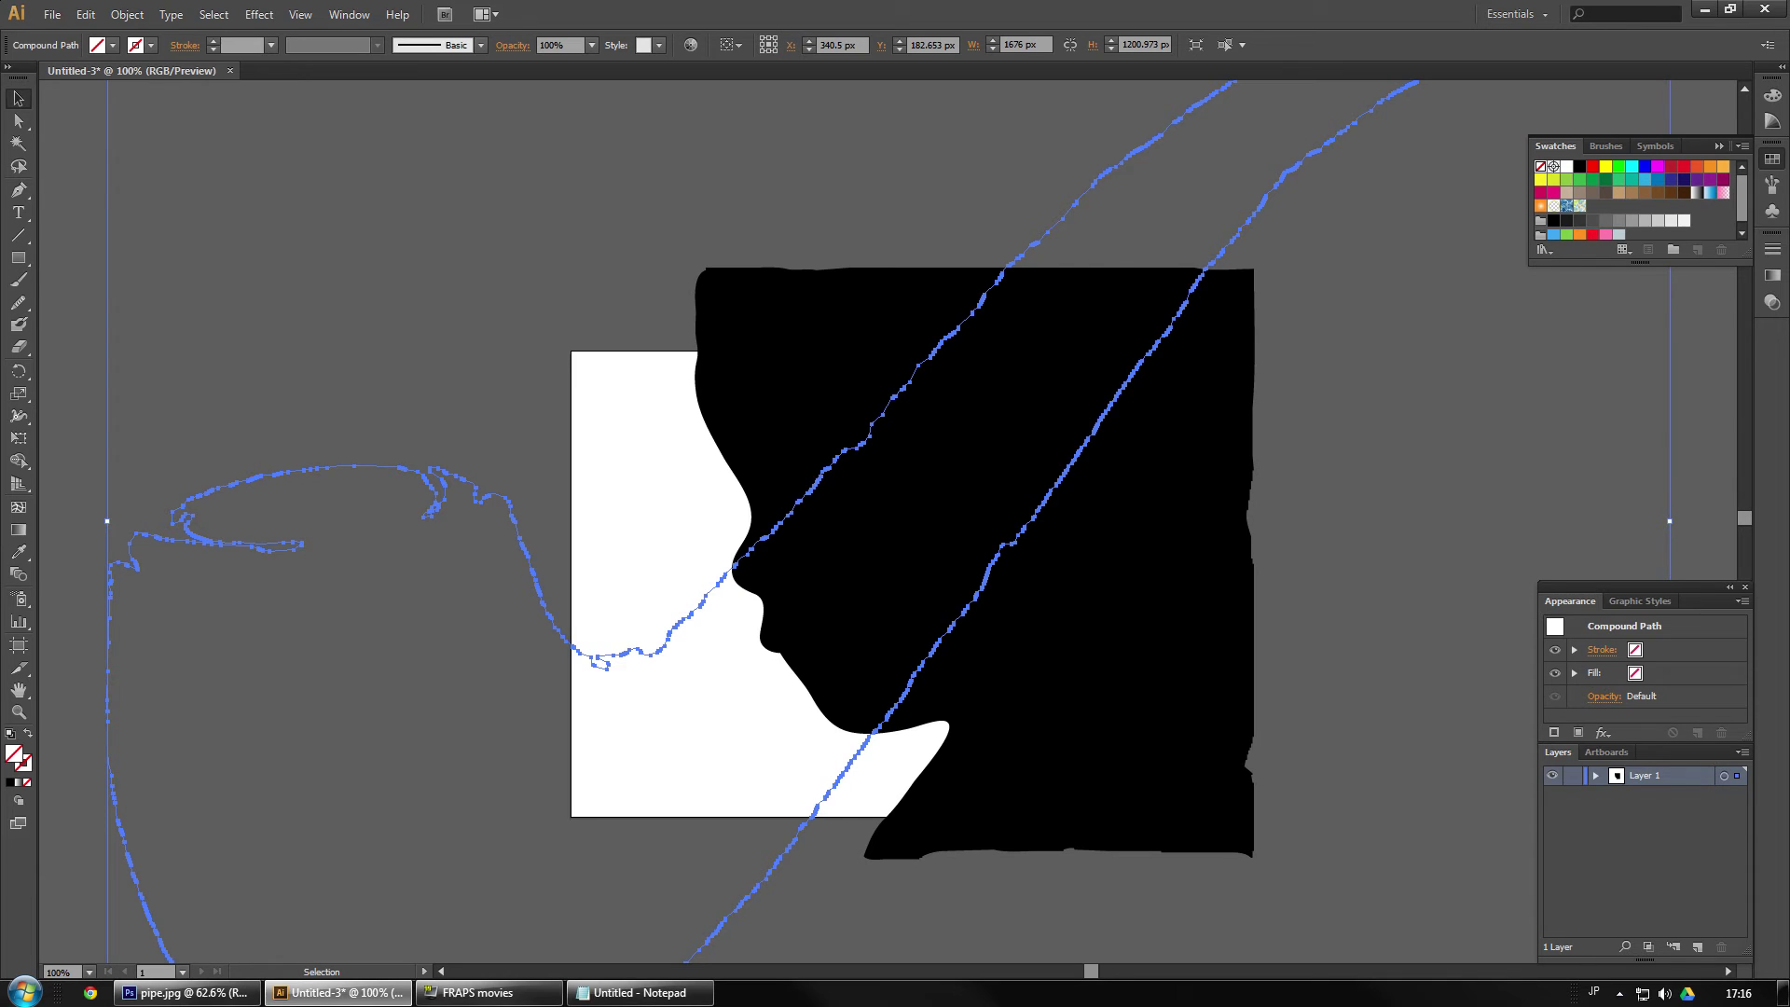
- Scale the pipe down to about 240 × 172 px with its stem at the mouth, and shift the head slightly right
left_click_drag(107, 520, 641, 721)
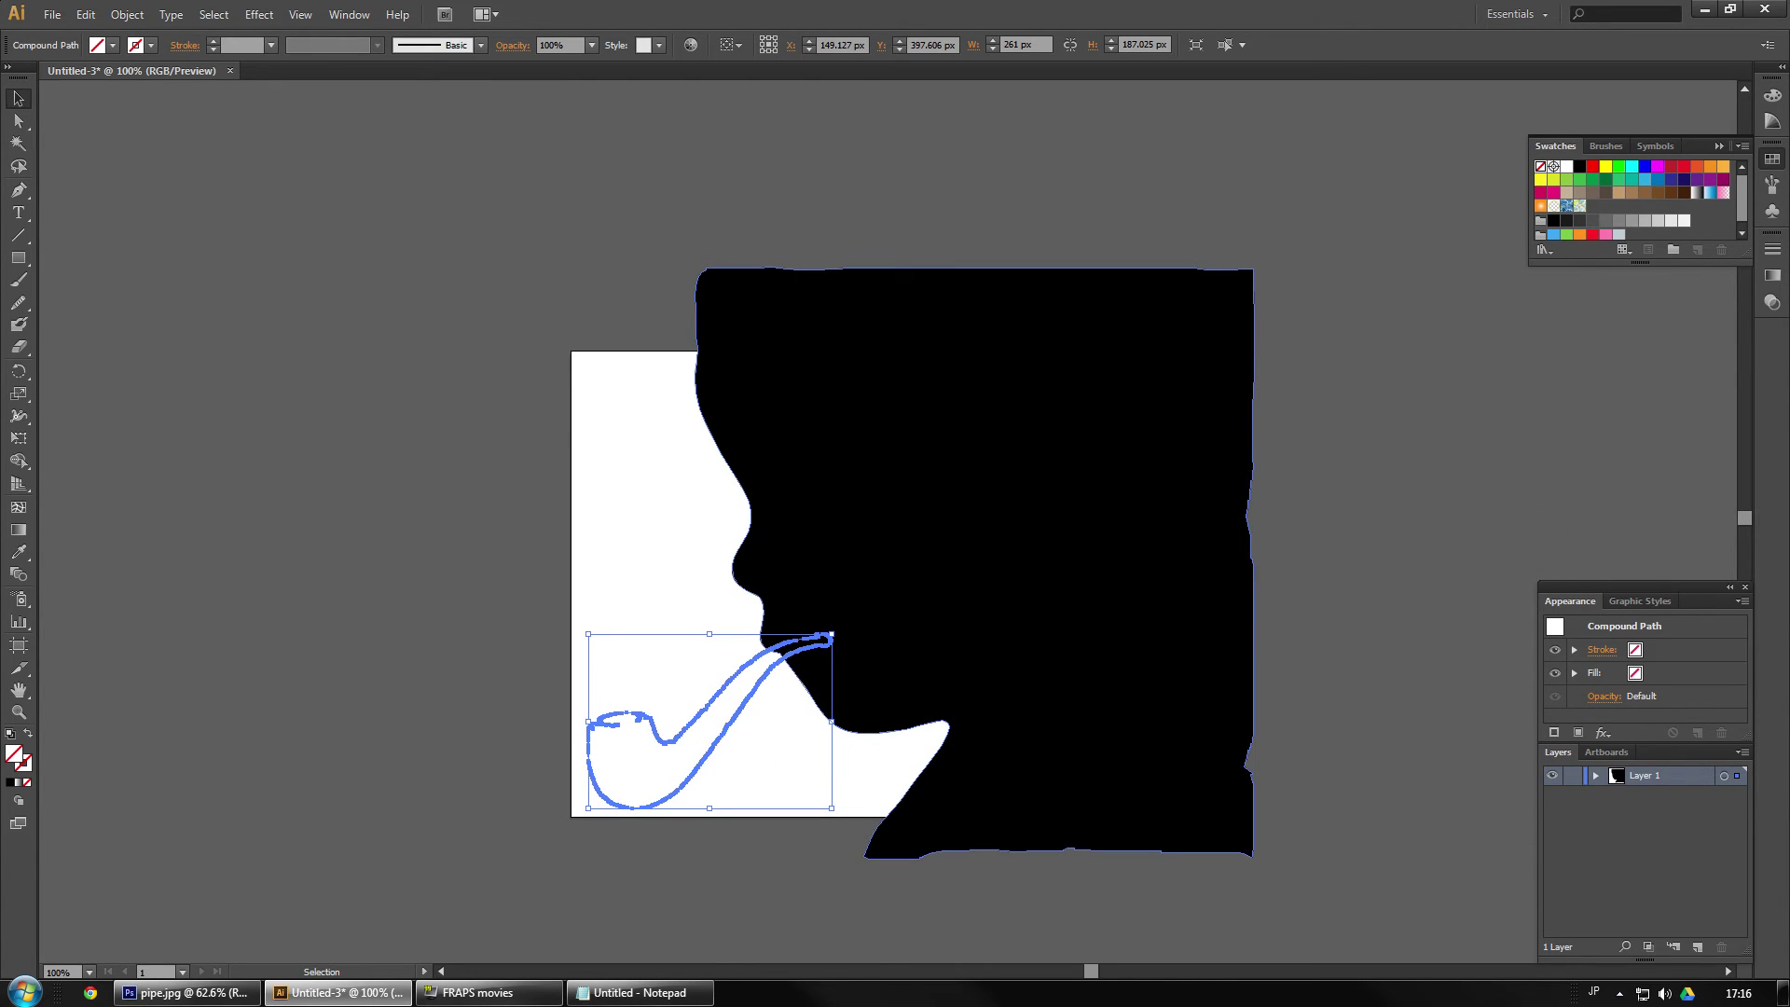
left_click_drag(948, 494, 956, 494)
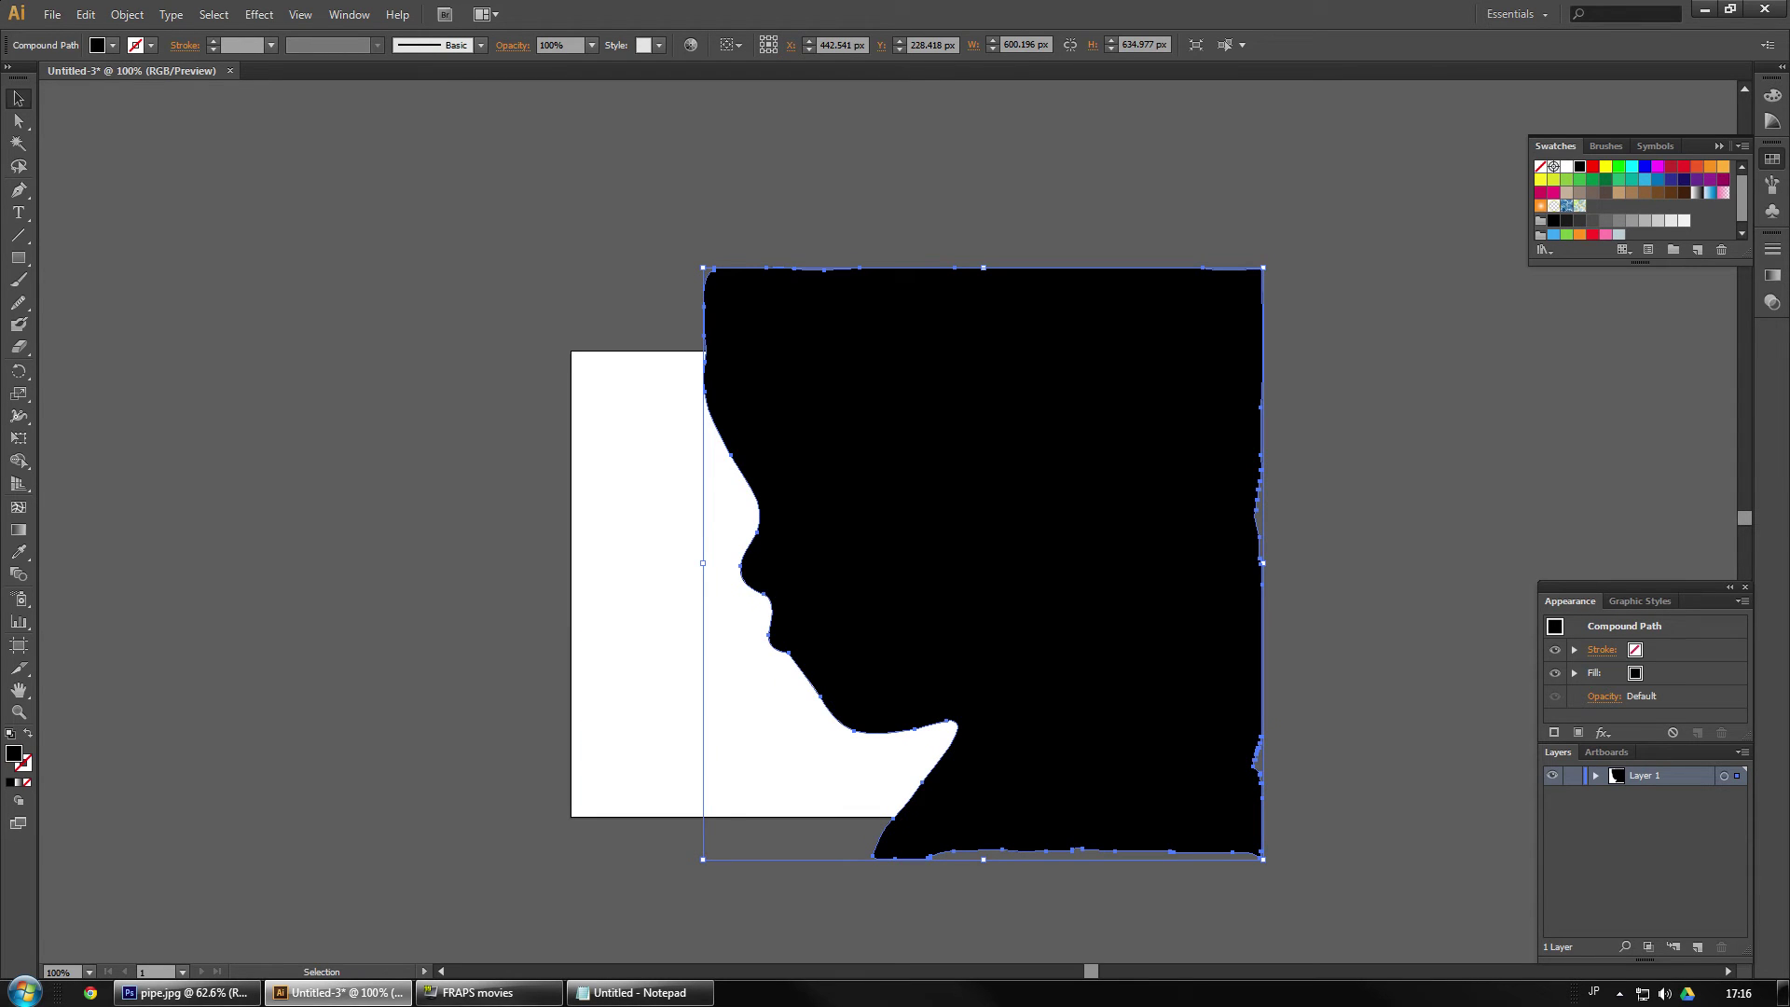
left_click_drag(407, 619, 657, 802)
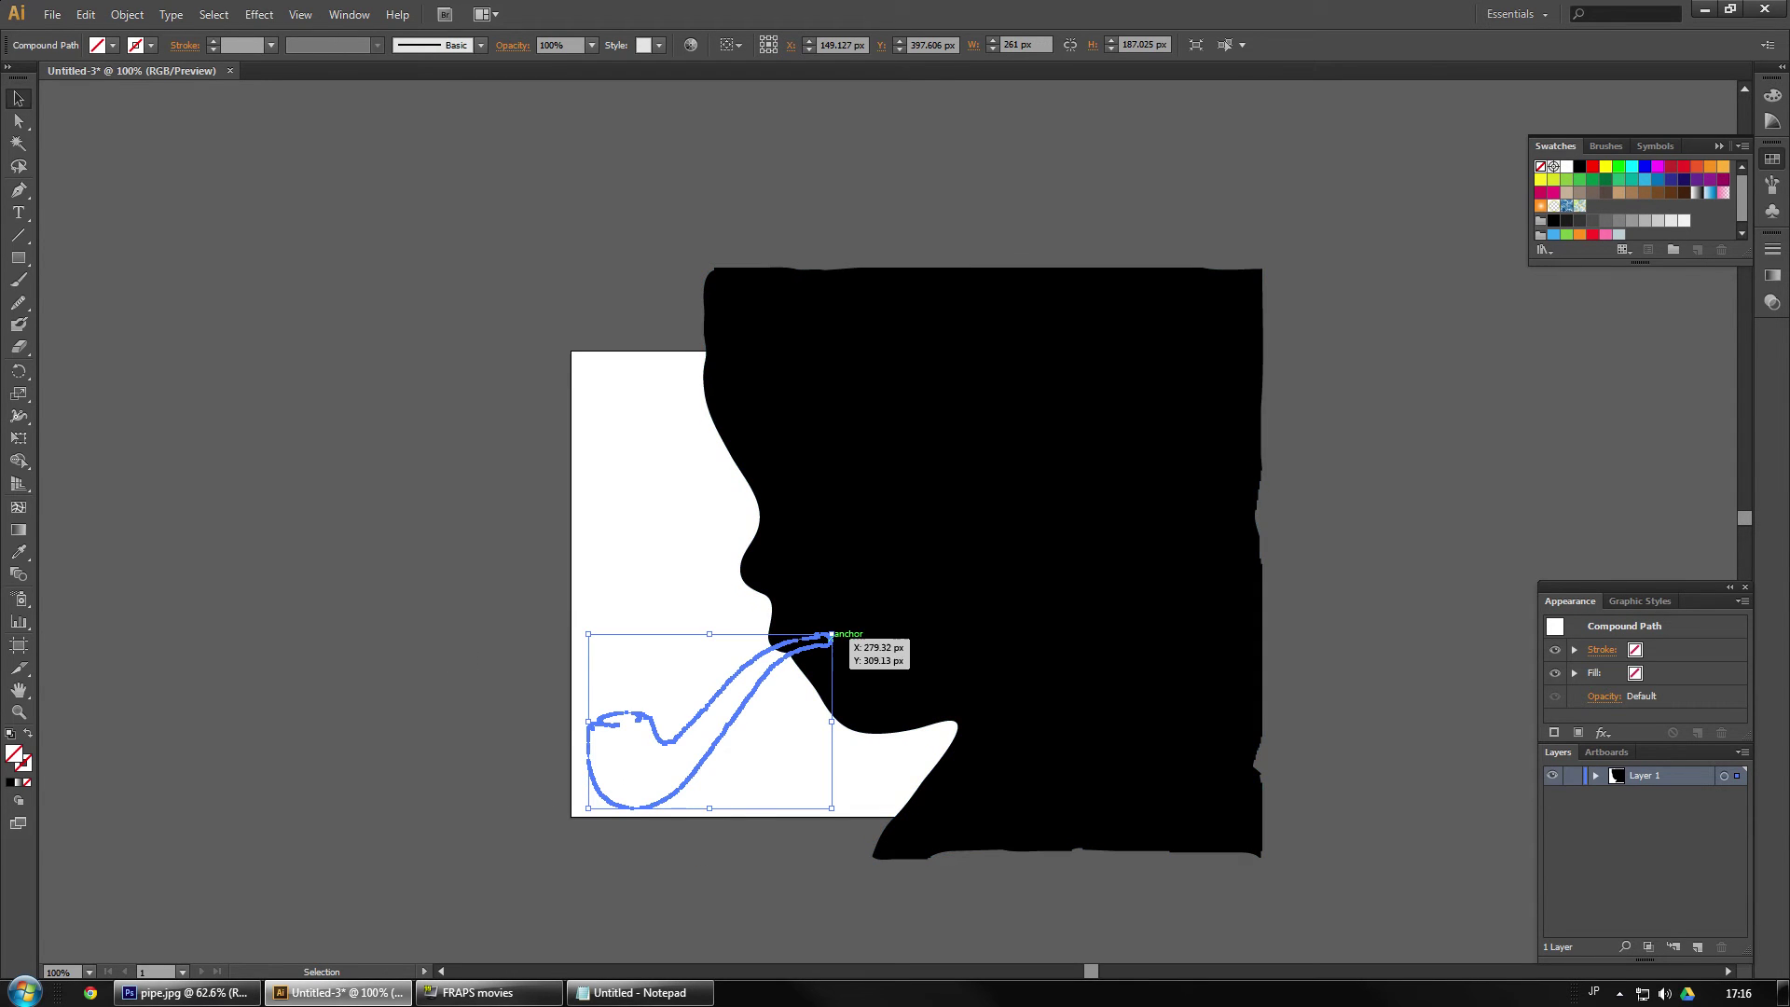
left_click_drag(831, 635, 812, 647)
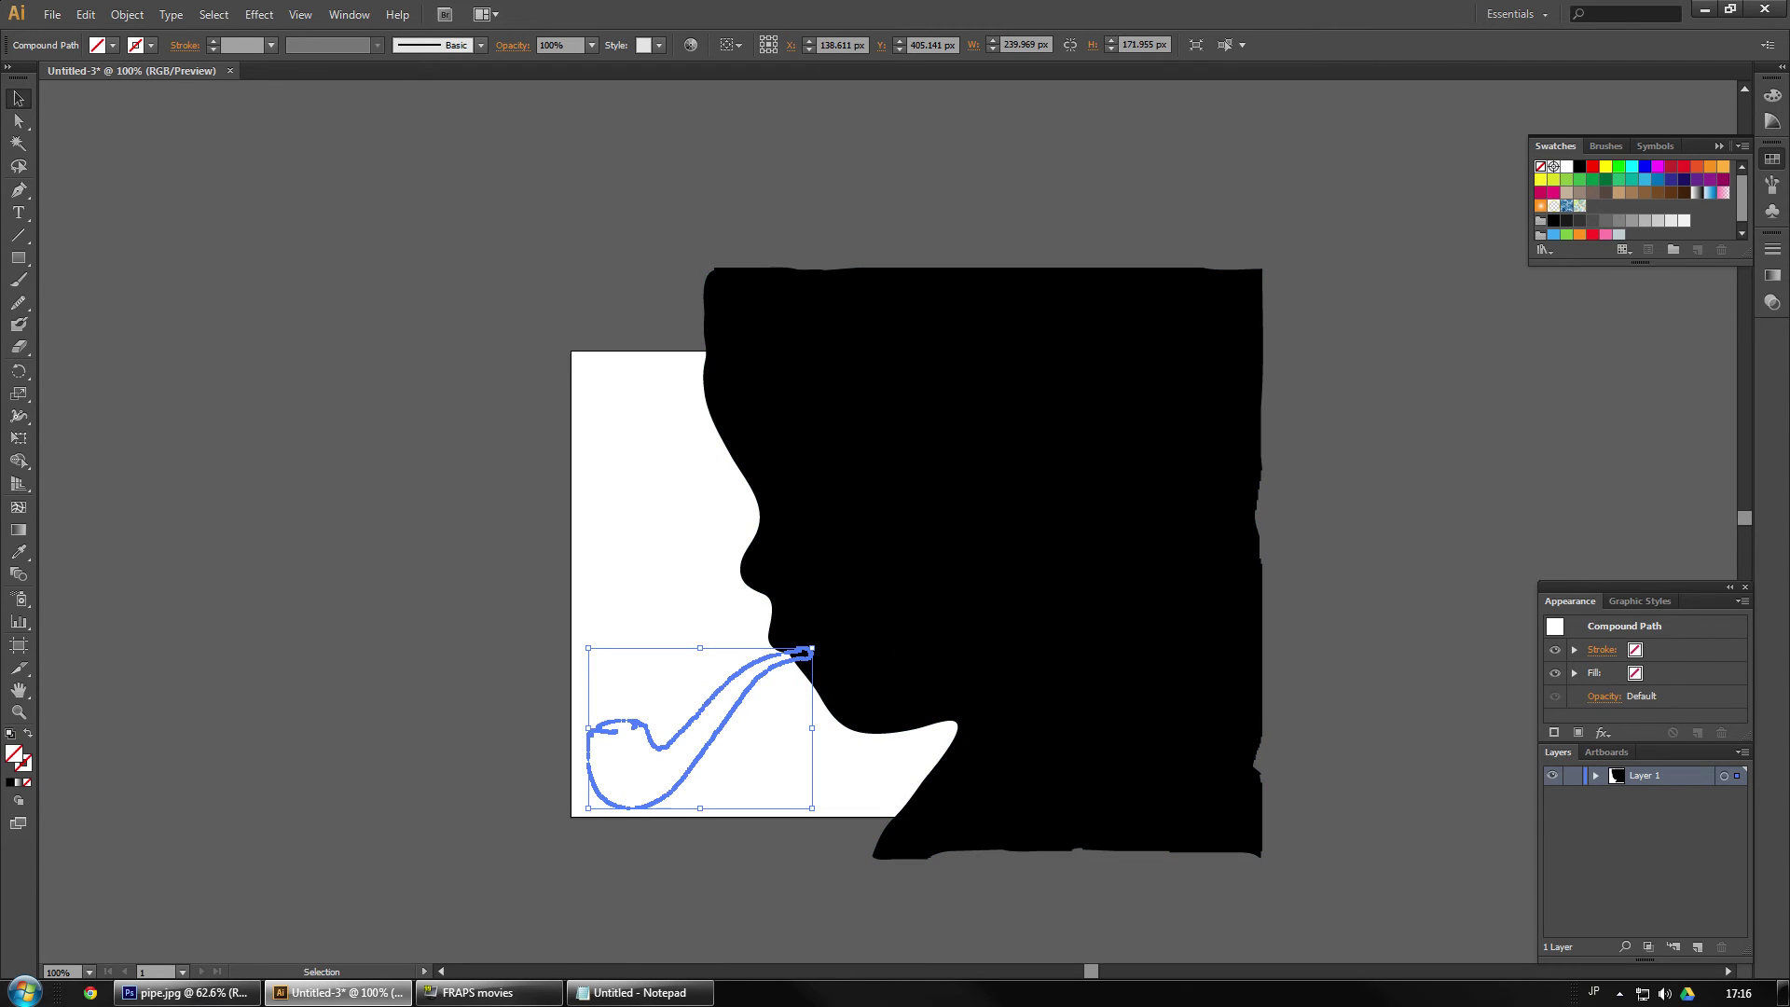
key("Up")
key("Up")
key("Up")
key("Up")
key("Up")
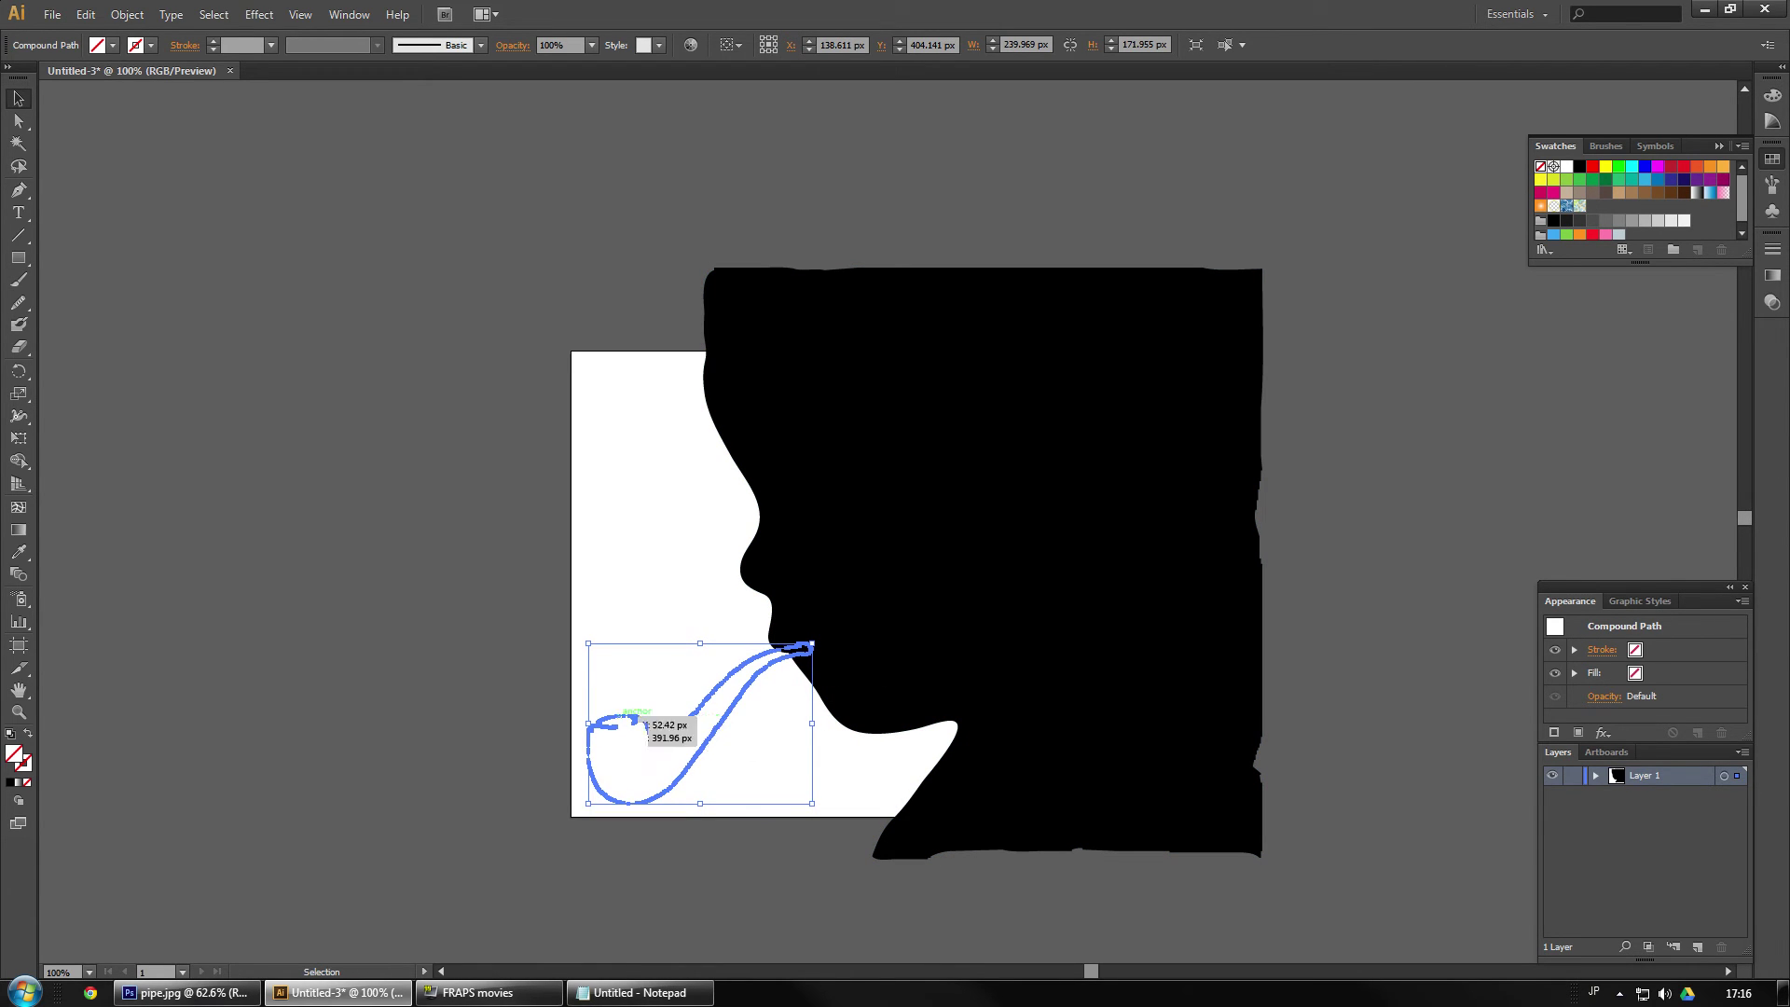
- Fill the pipe with red and send it backward behind the black head silhouette
left_click(1592, 234)
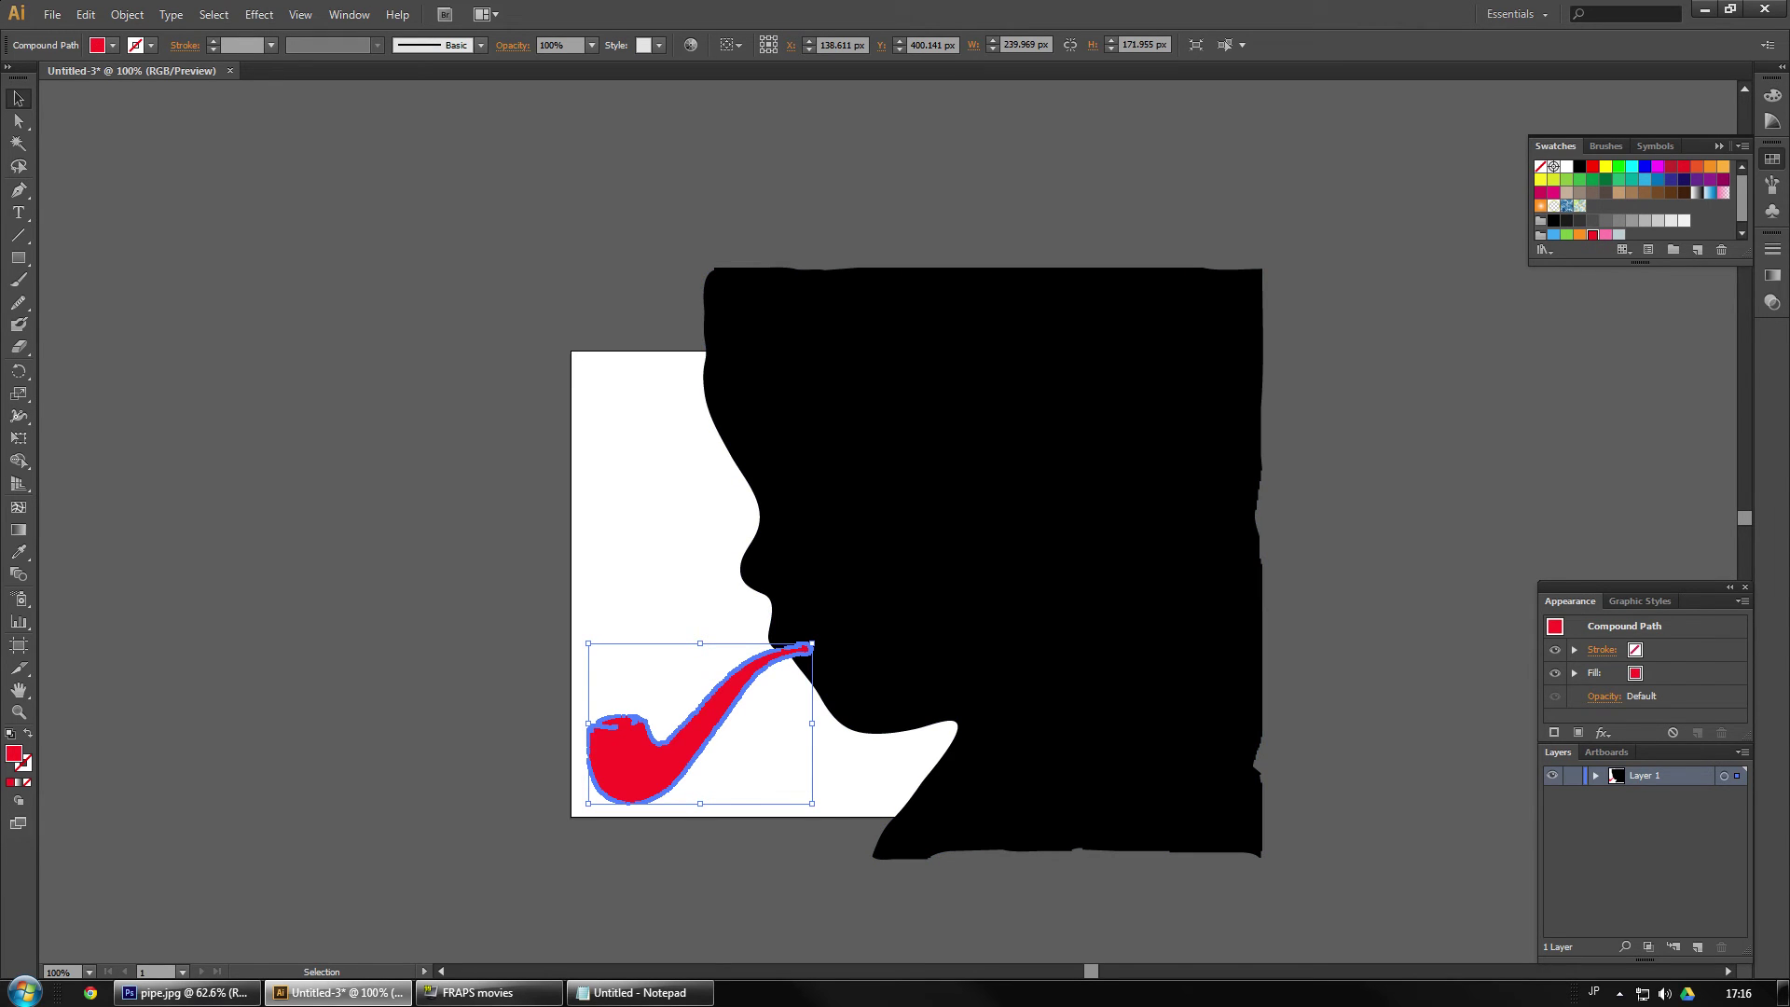
key("ctrl+shift+a")
left_click_drag(522, 703, 690, 765)
right_click(644, 757)
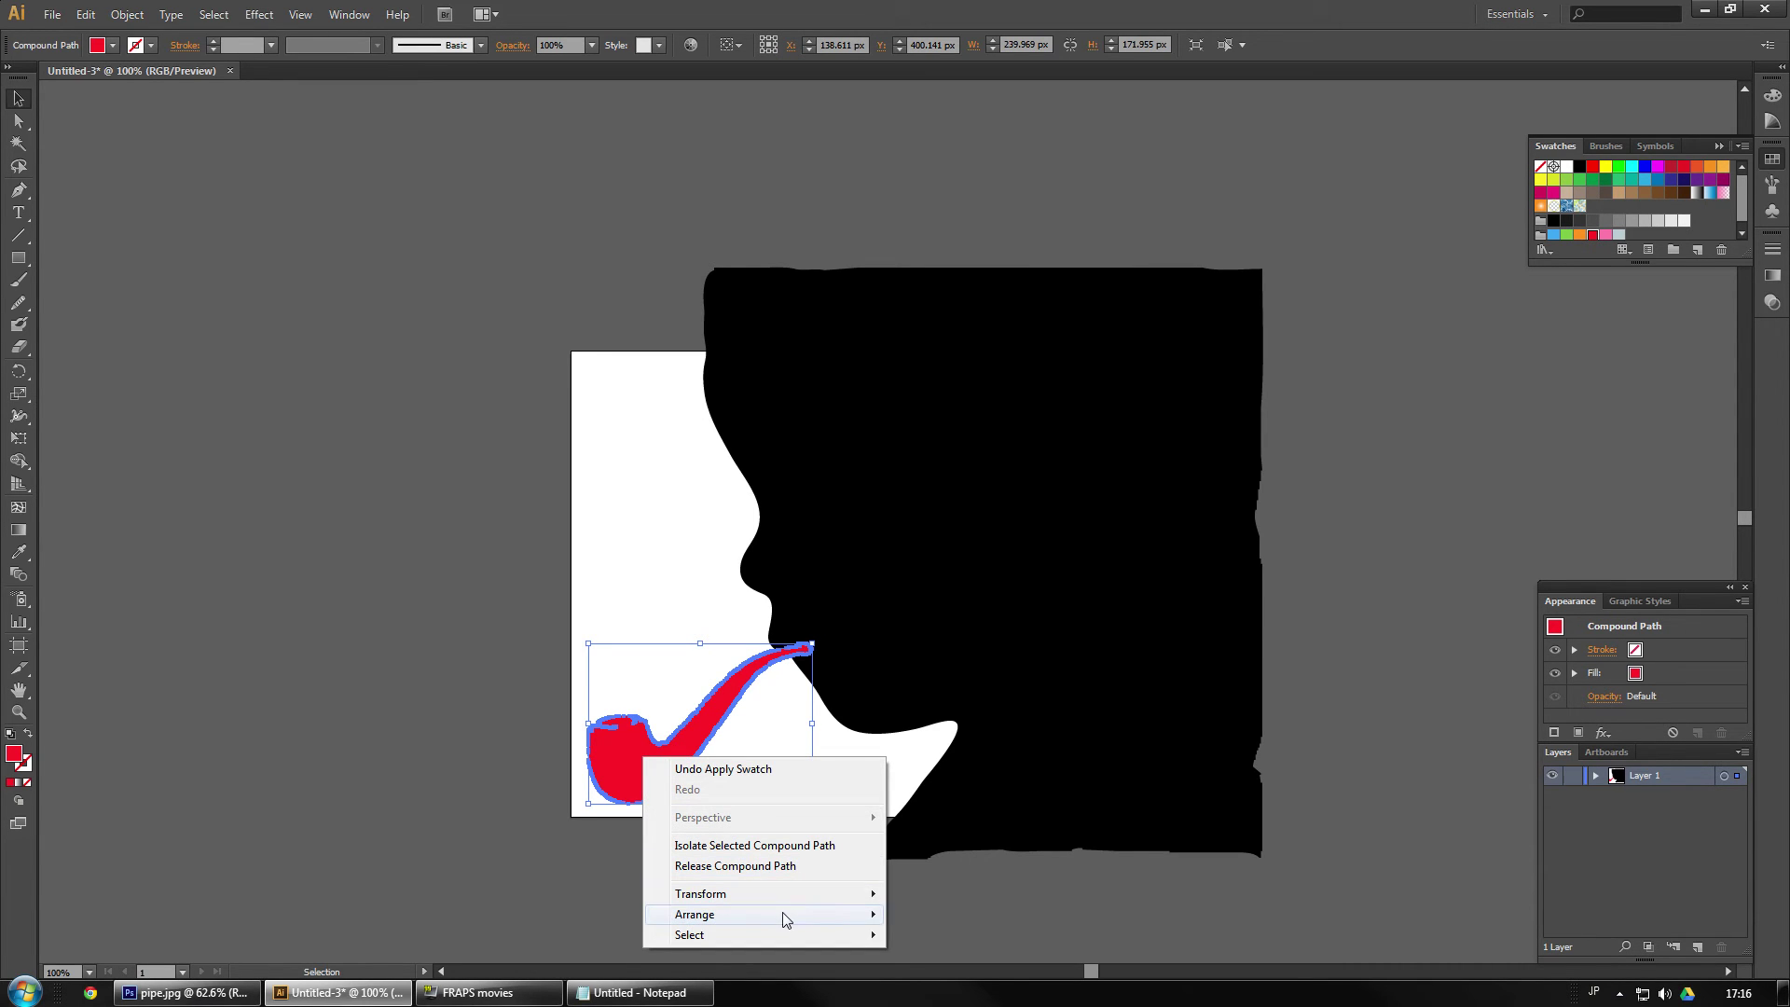
mouse_move(783, 918)
left_click(942, 866)
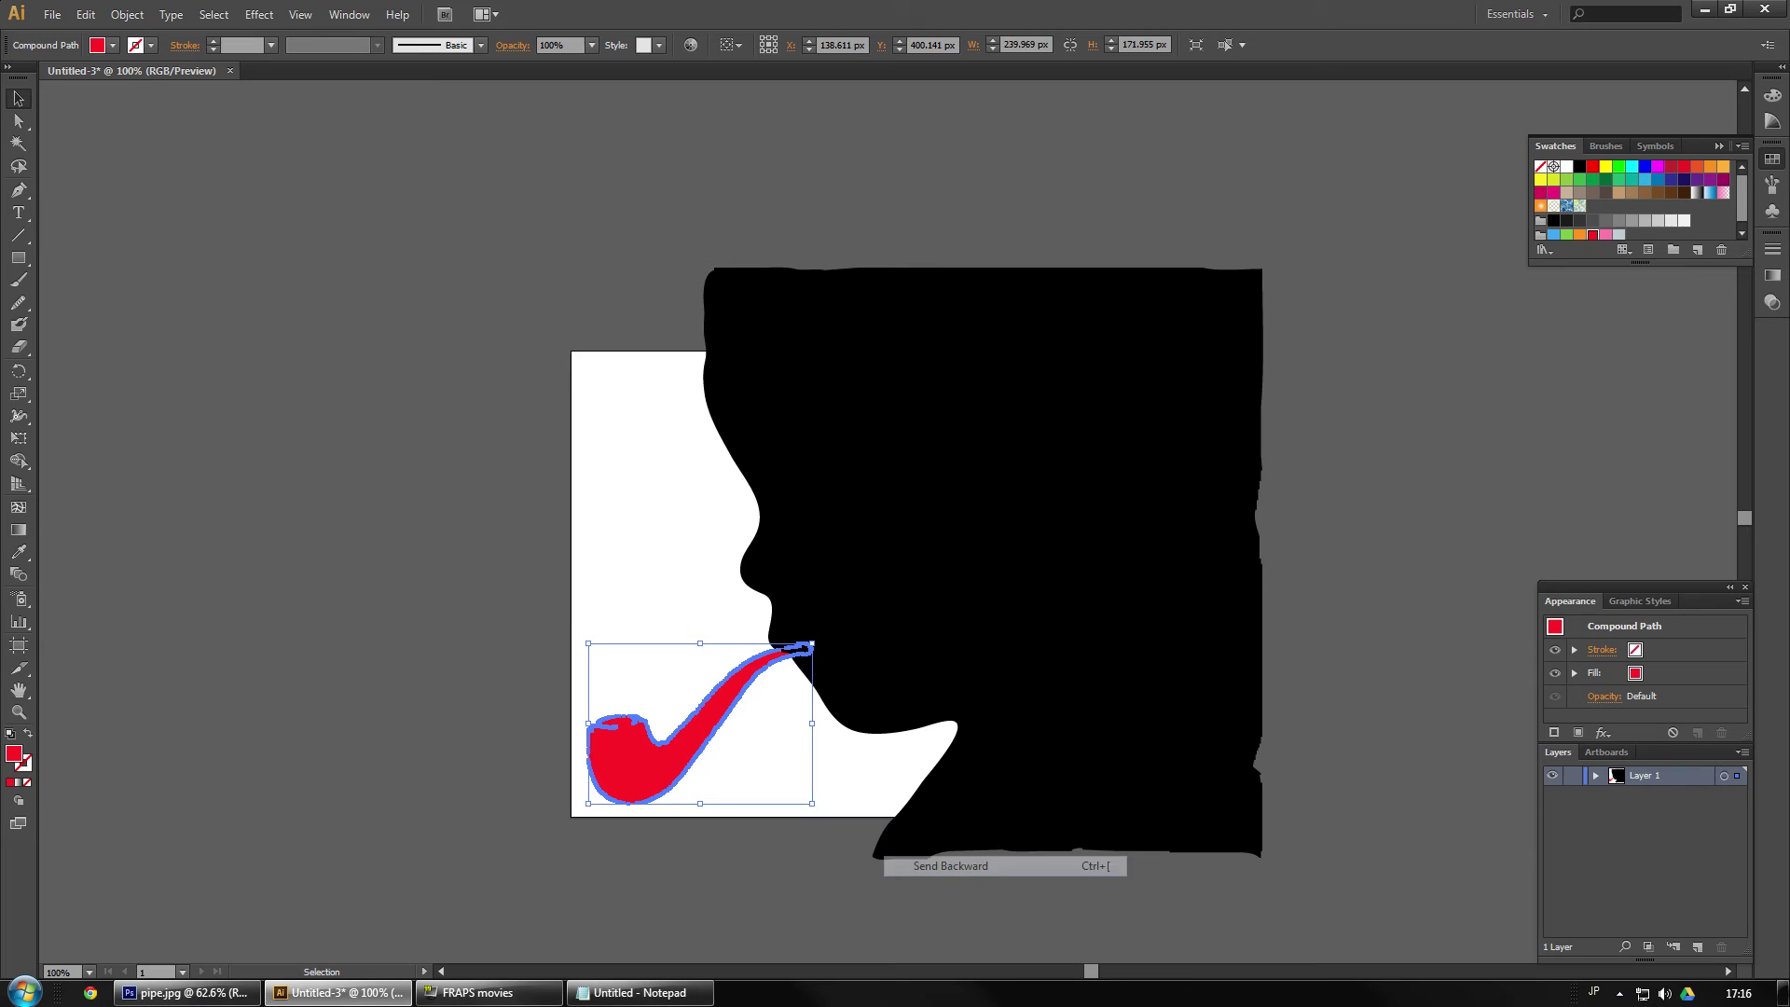
key("ctrl+shift+a")
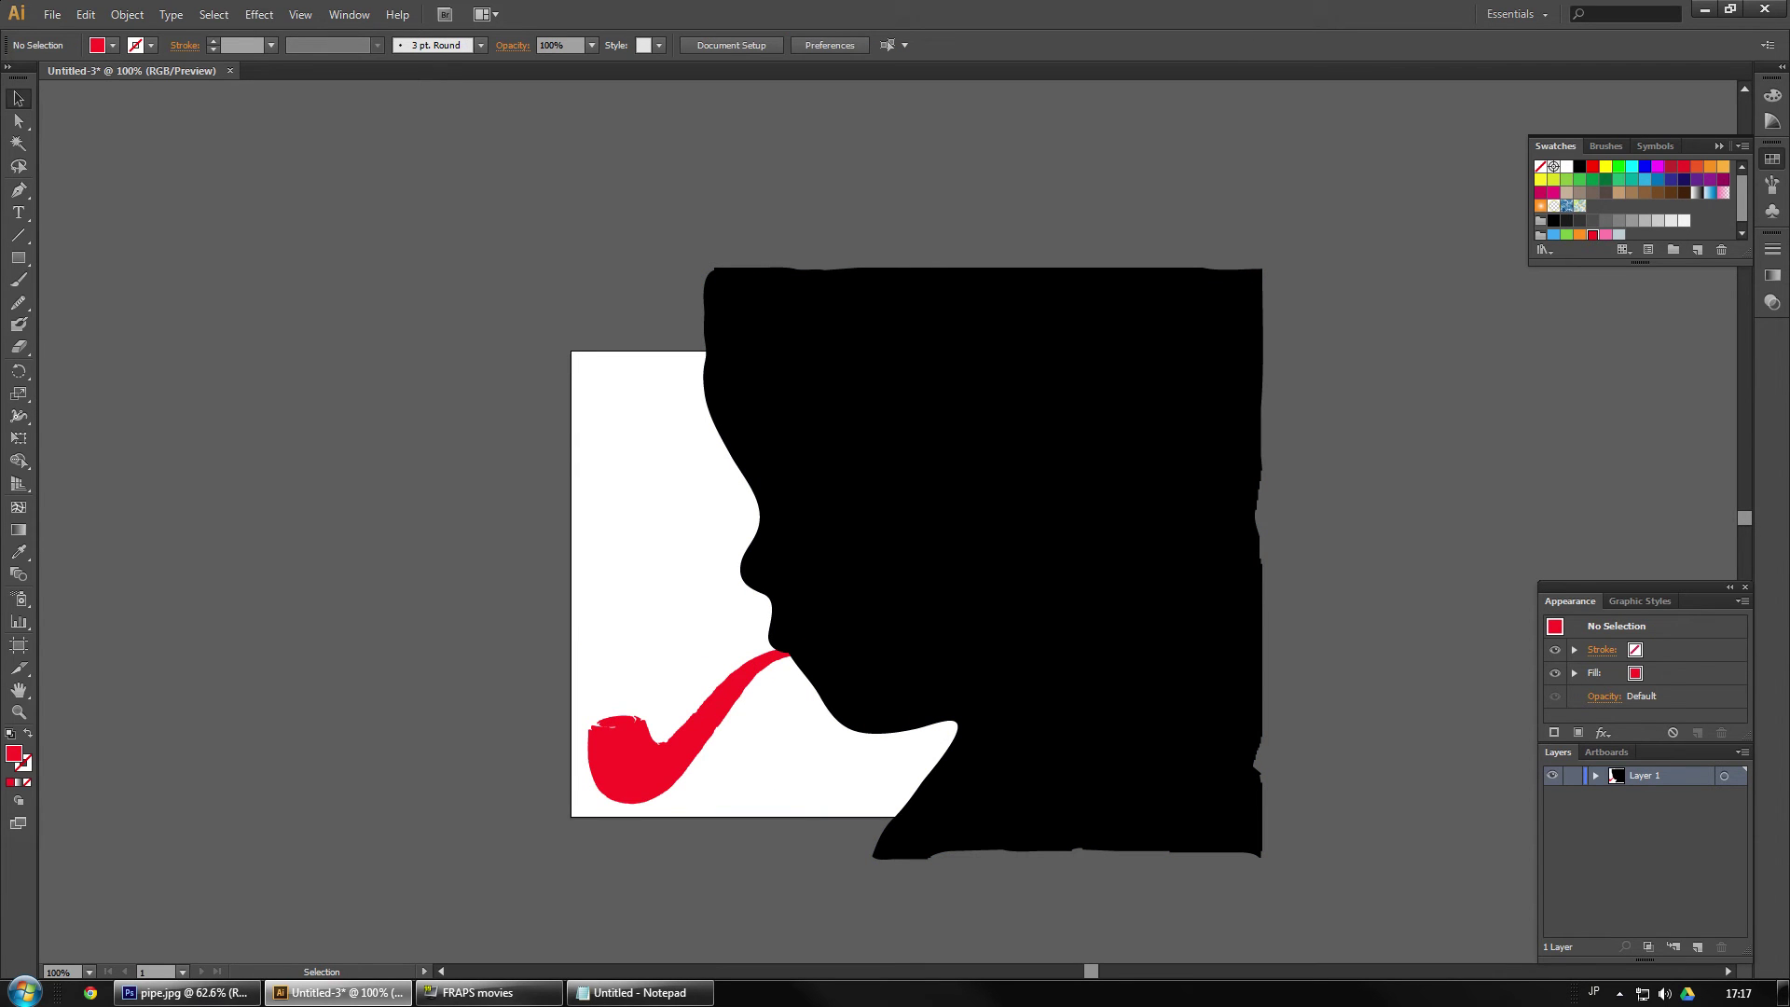
- Smooth the upper edge of the pipe's stem and the curve where it meets the bowl with the Smooth tool
left_click(605, 747)
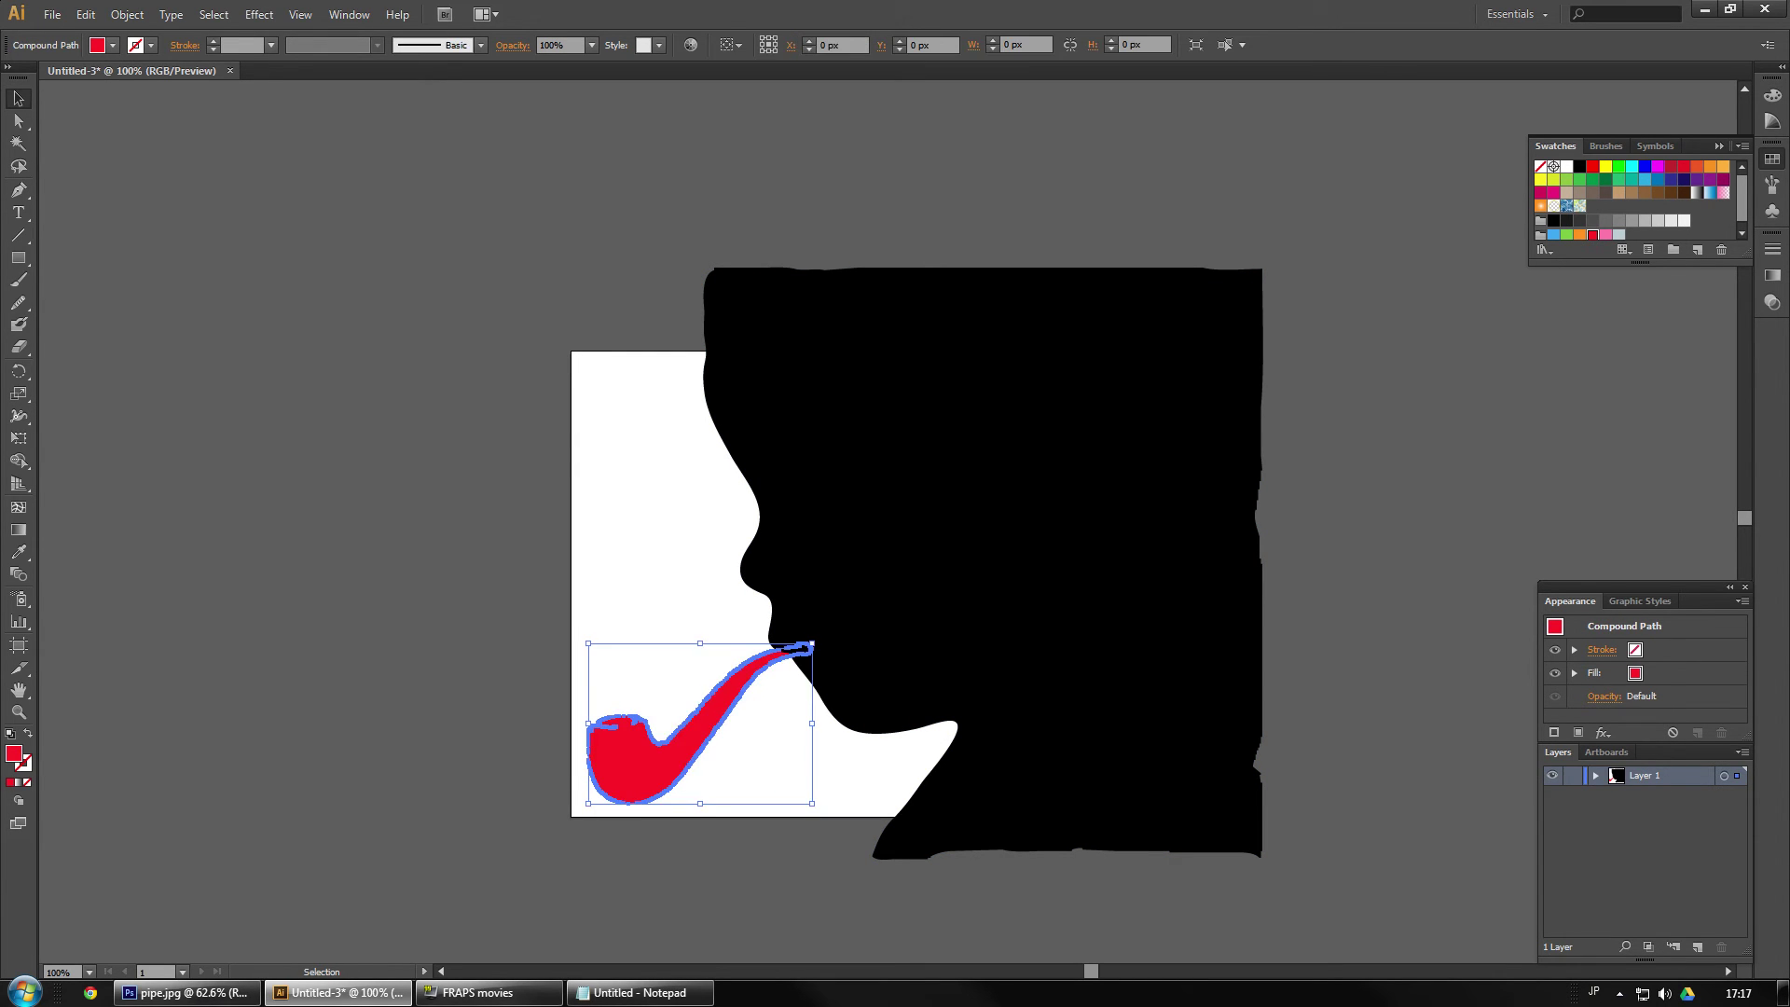
scroll(605, 747, "up", 5)
scroll(792, 764, "down", 1)
scroll(797, 775, "down", 1)
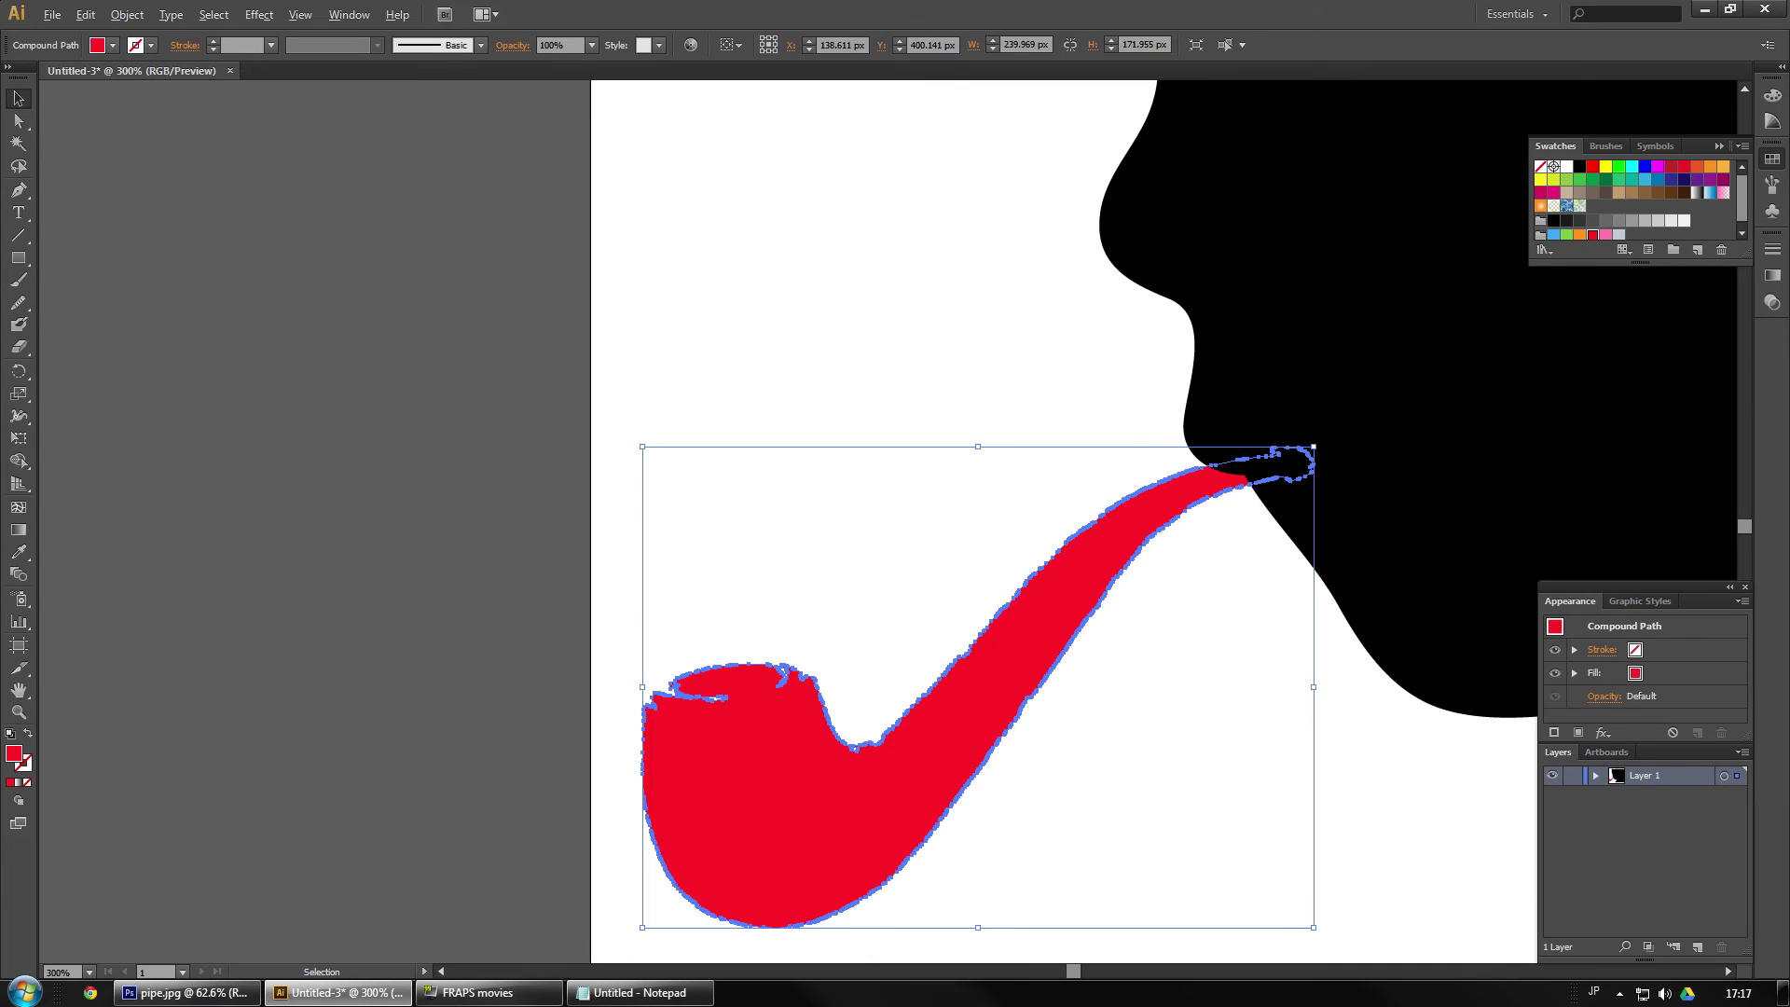
key("ctrl+shift+a")
left_click(797, 775)
left_click(17, 302)
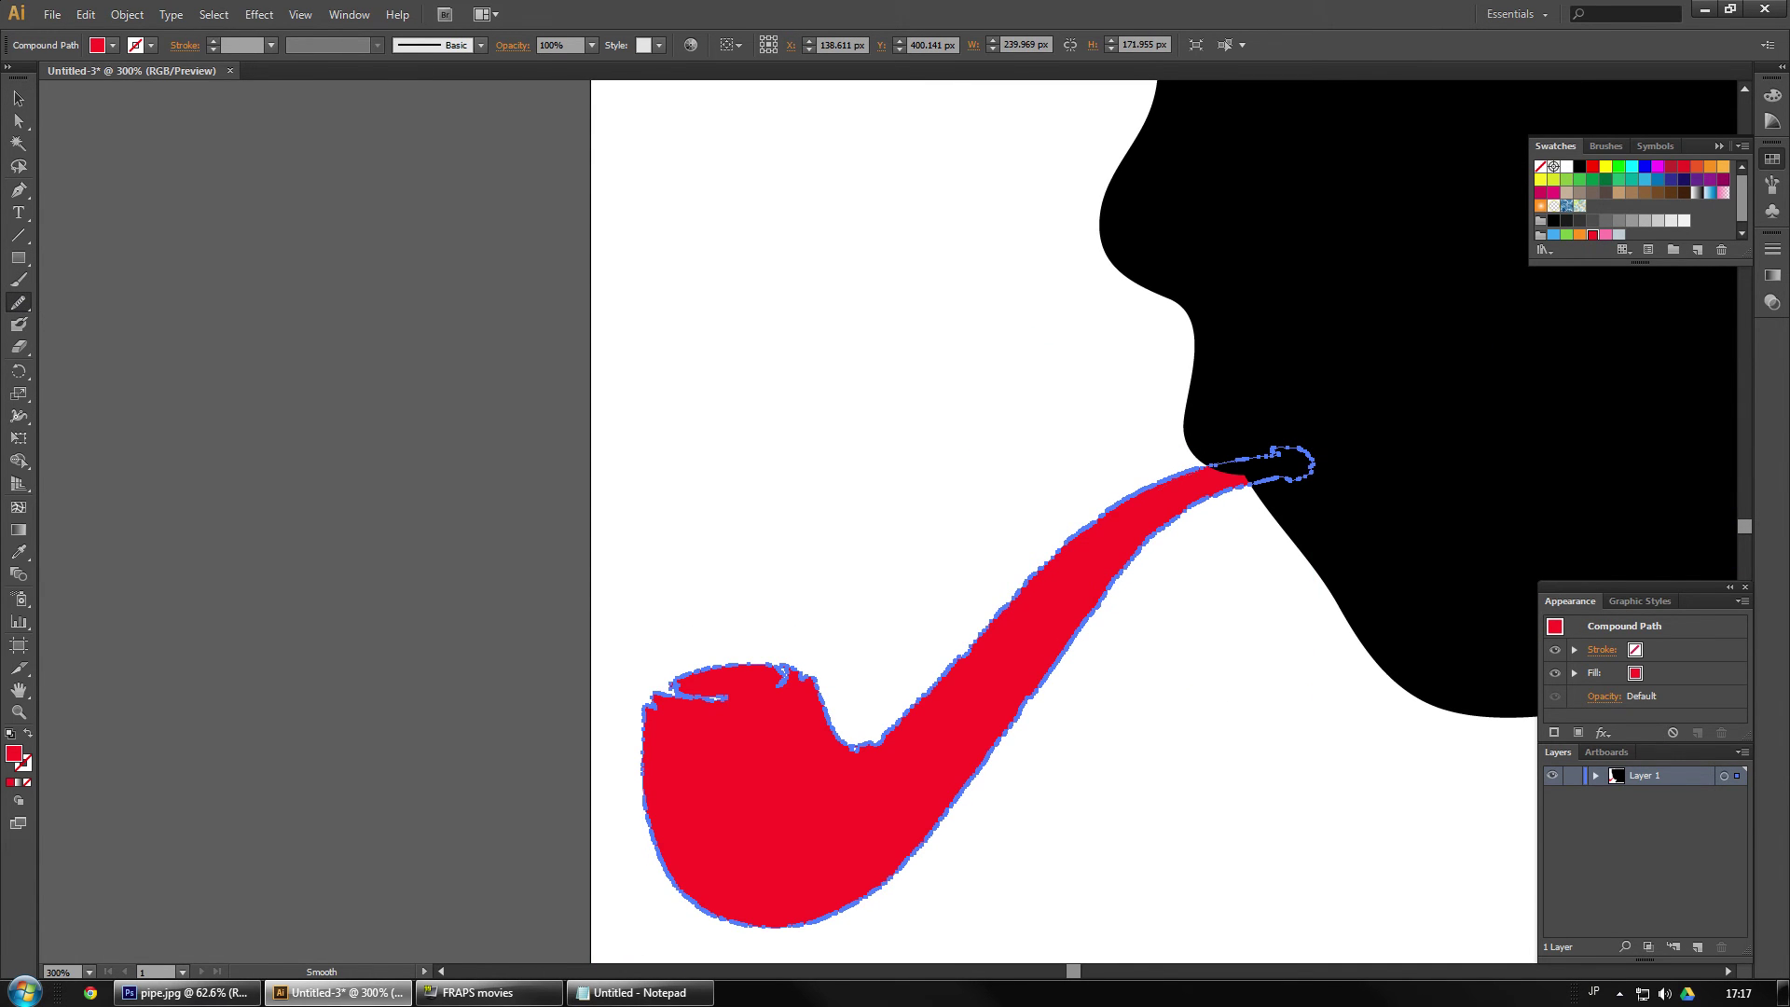
left_click_drag(1173, 479, 1207, 466)
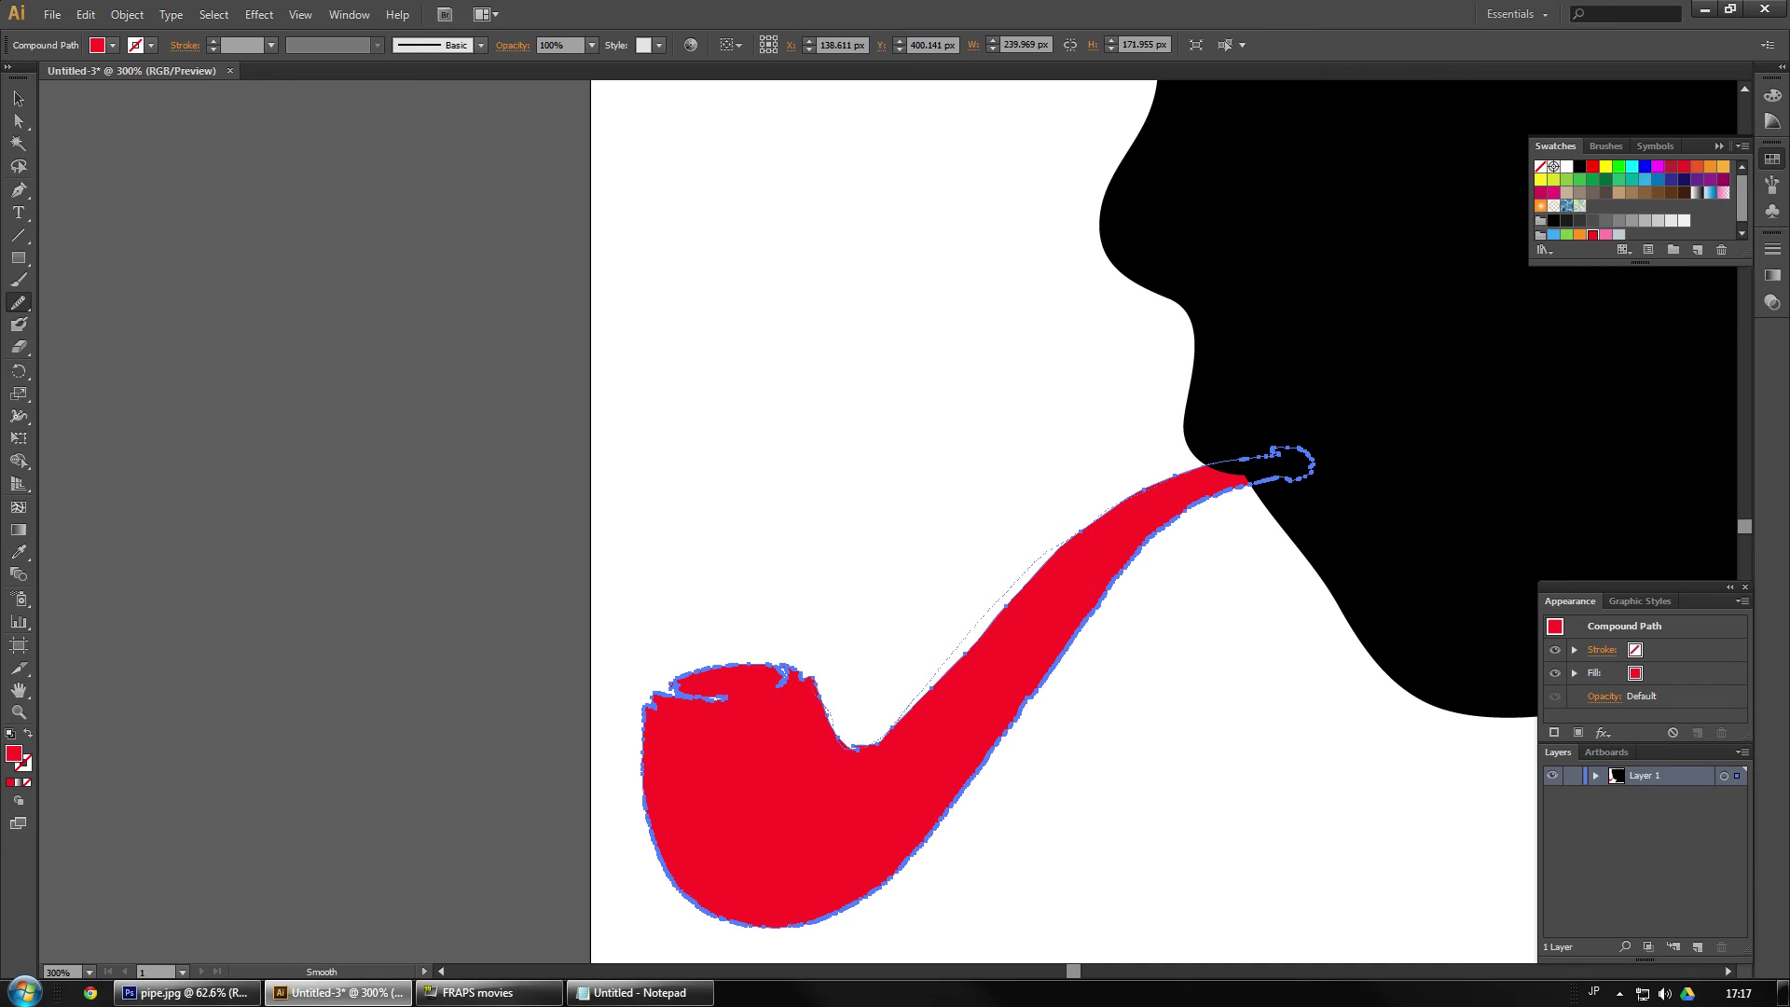
left_click_drag(1171, 478, 1203, 466)
mouse_move(833, 729)
left_mouse_down()
mouse_move(890, 732)
mouse_move(916, 707)
left_mouse_up()
key("ctrl+z")
left_click_drag(878, 738, 892, 730)
left_click_drag(815, 678, 833, 718)
- Smooth the jagged rim, the notches around the opening and the outer left edge of the pipe's bowl
scroll(666, 715, "up", 4)
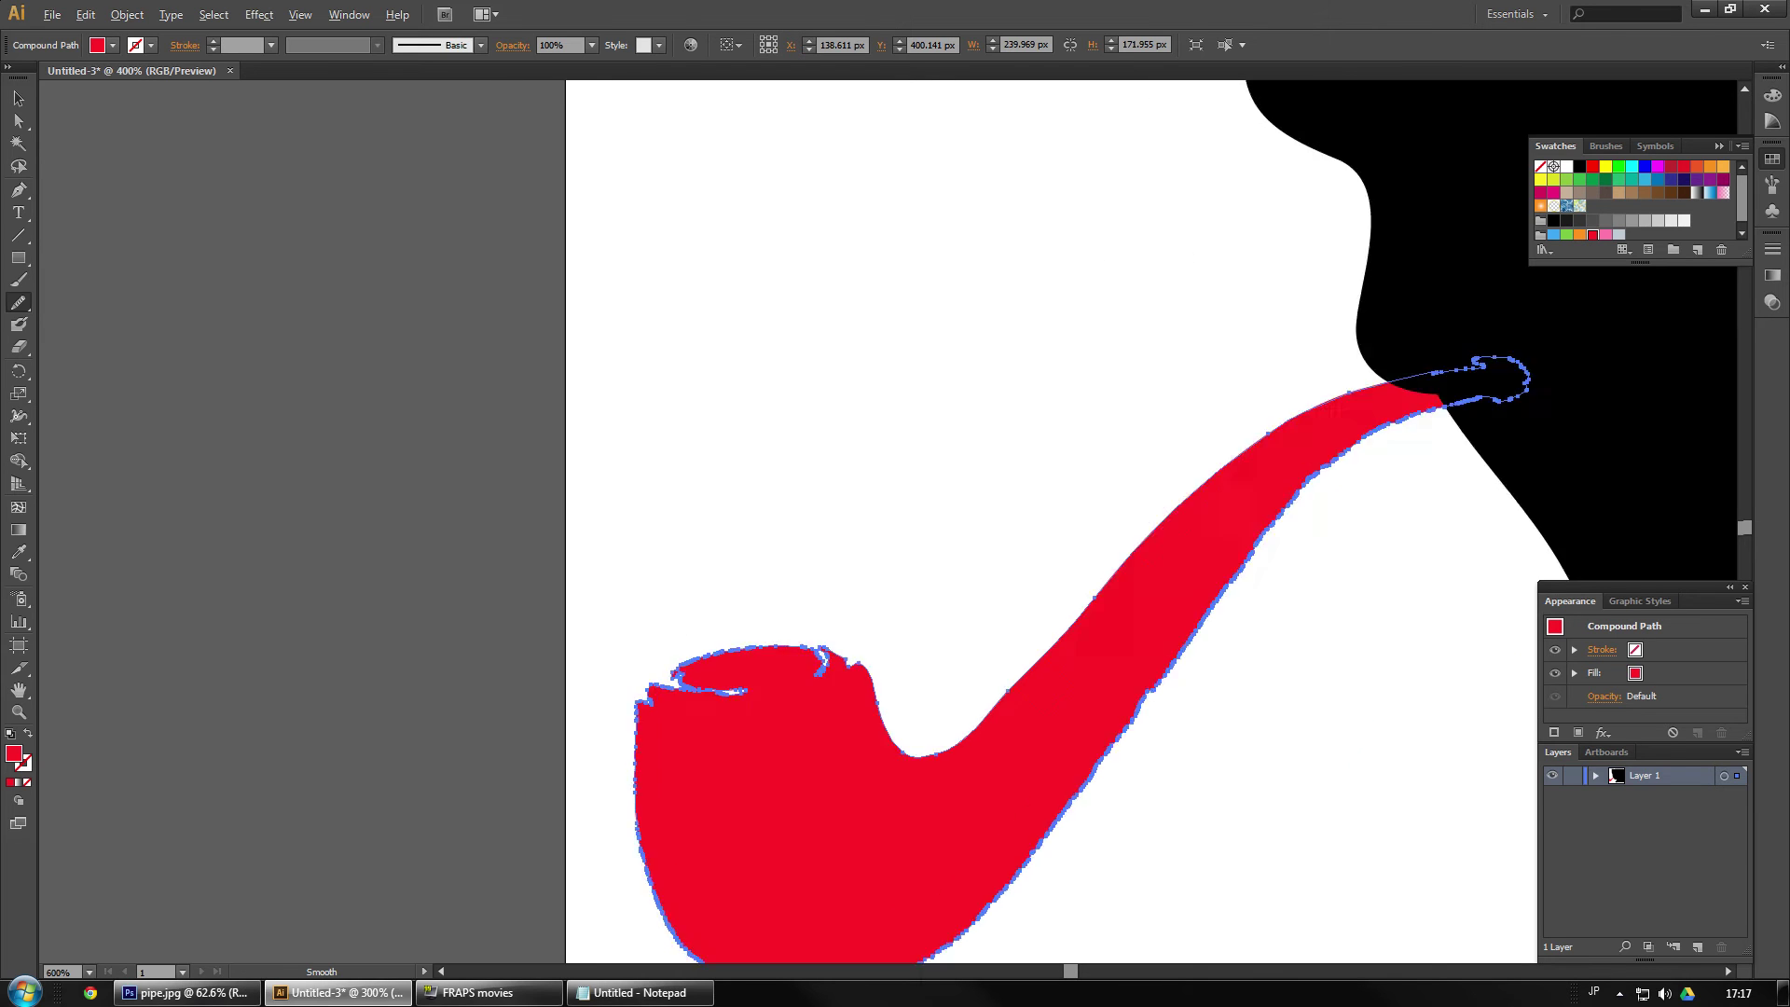
left_click_drag(1222, 554, 1266, 570)
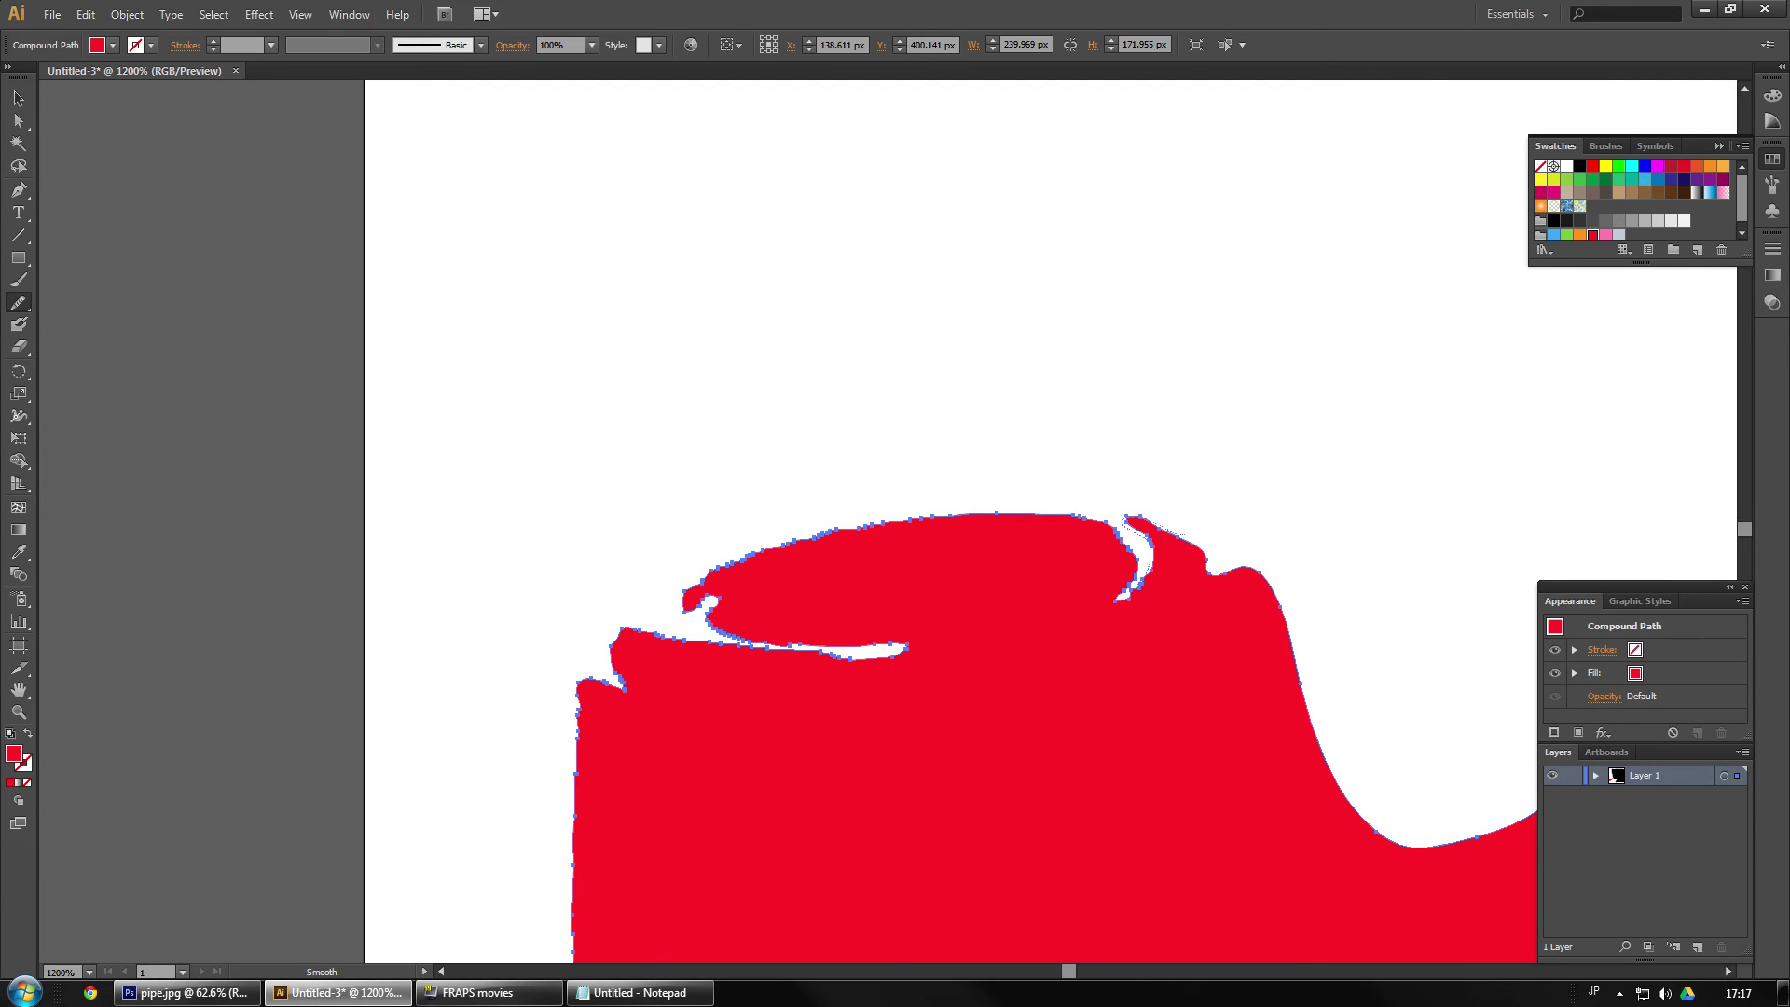
mouse_move(1145, 576)
left_mouse_down()
mouse_move(1124, 598)
mouse_move(1136, 570)
left_mouse_up()
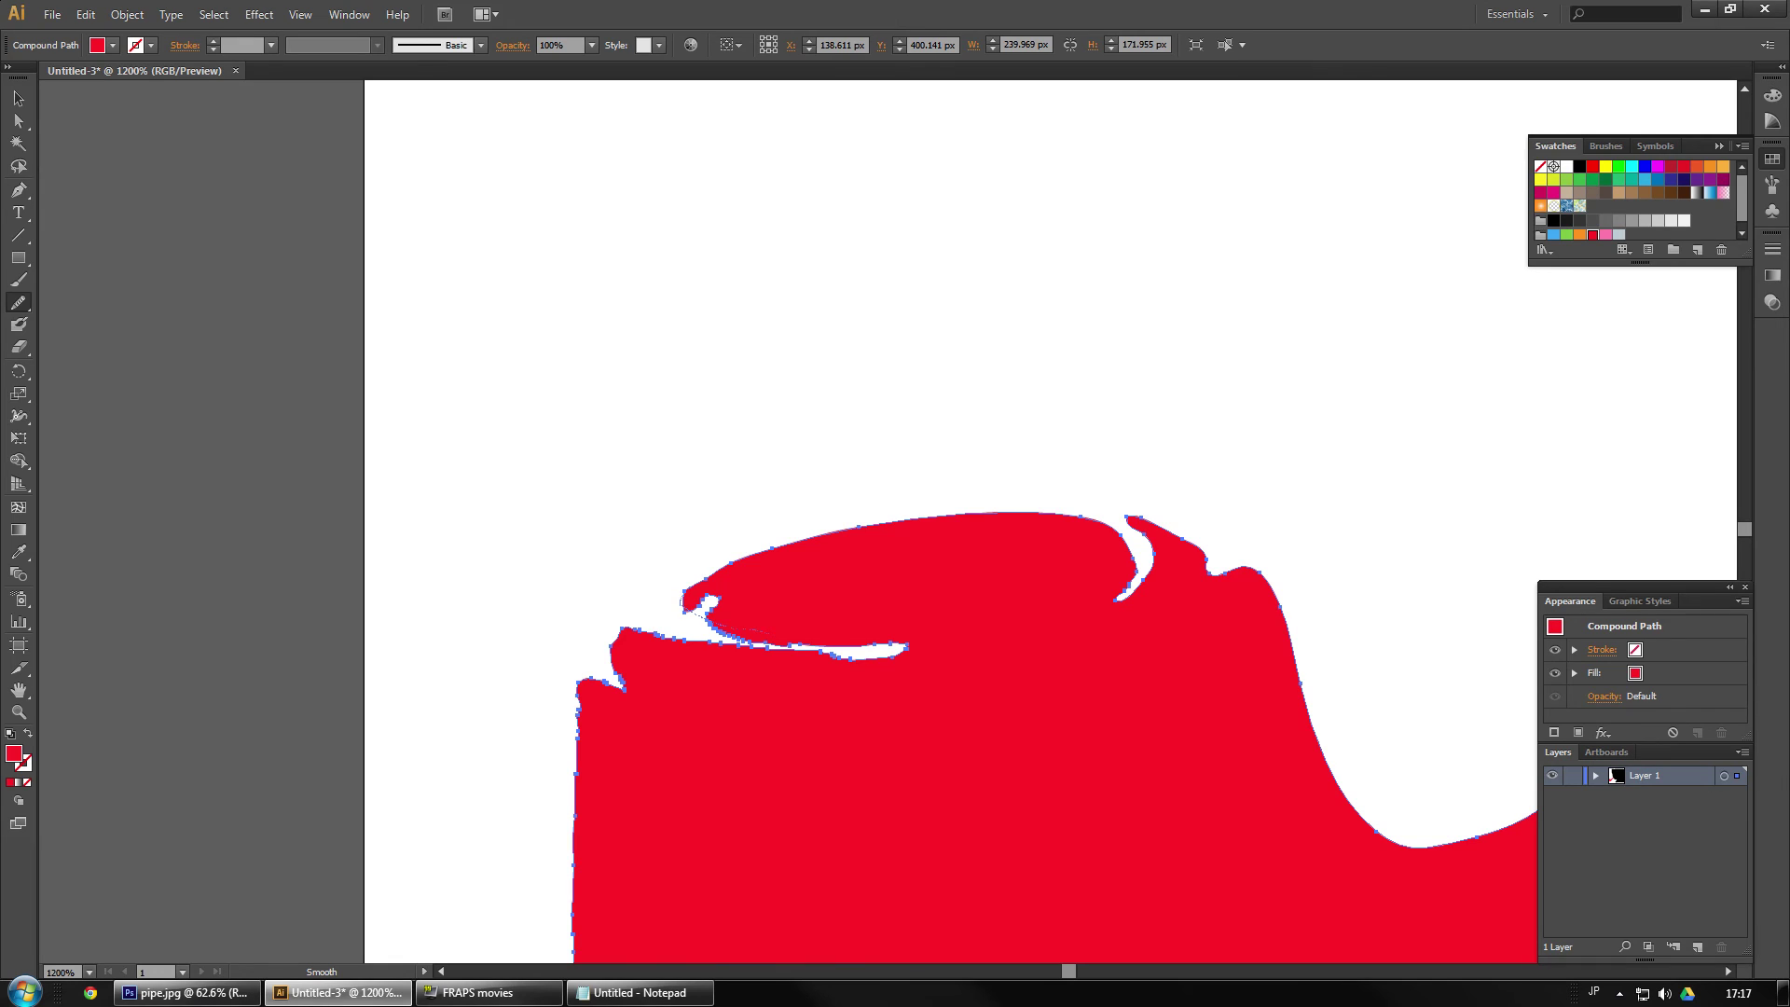
left_click_drag(770, 633, 875, 643)
left_click_drag(757, 650, 757, 650)
left_click_drag(617, 695, 572, 726)
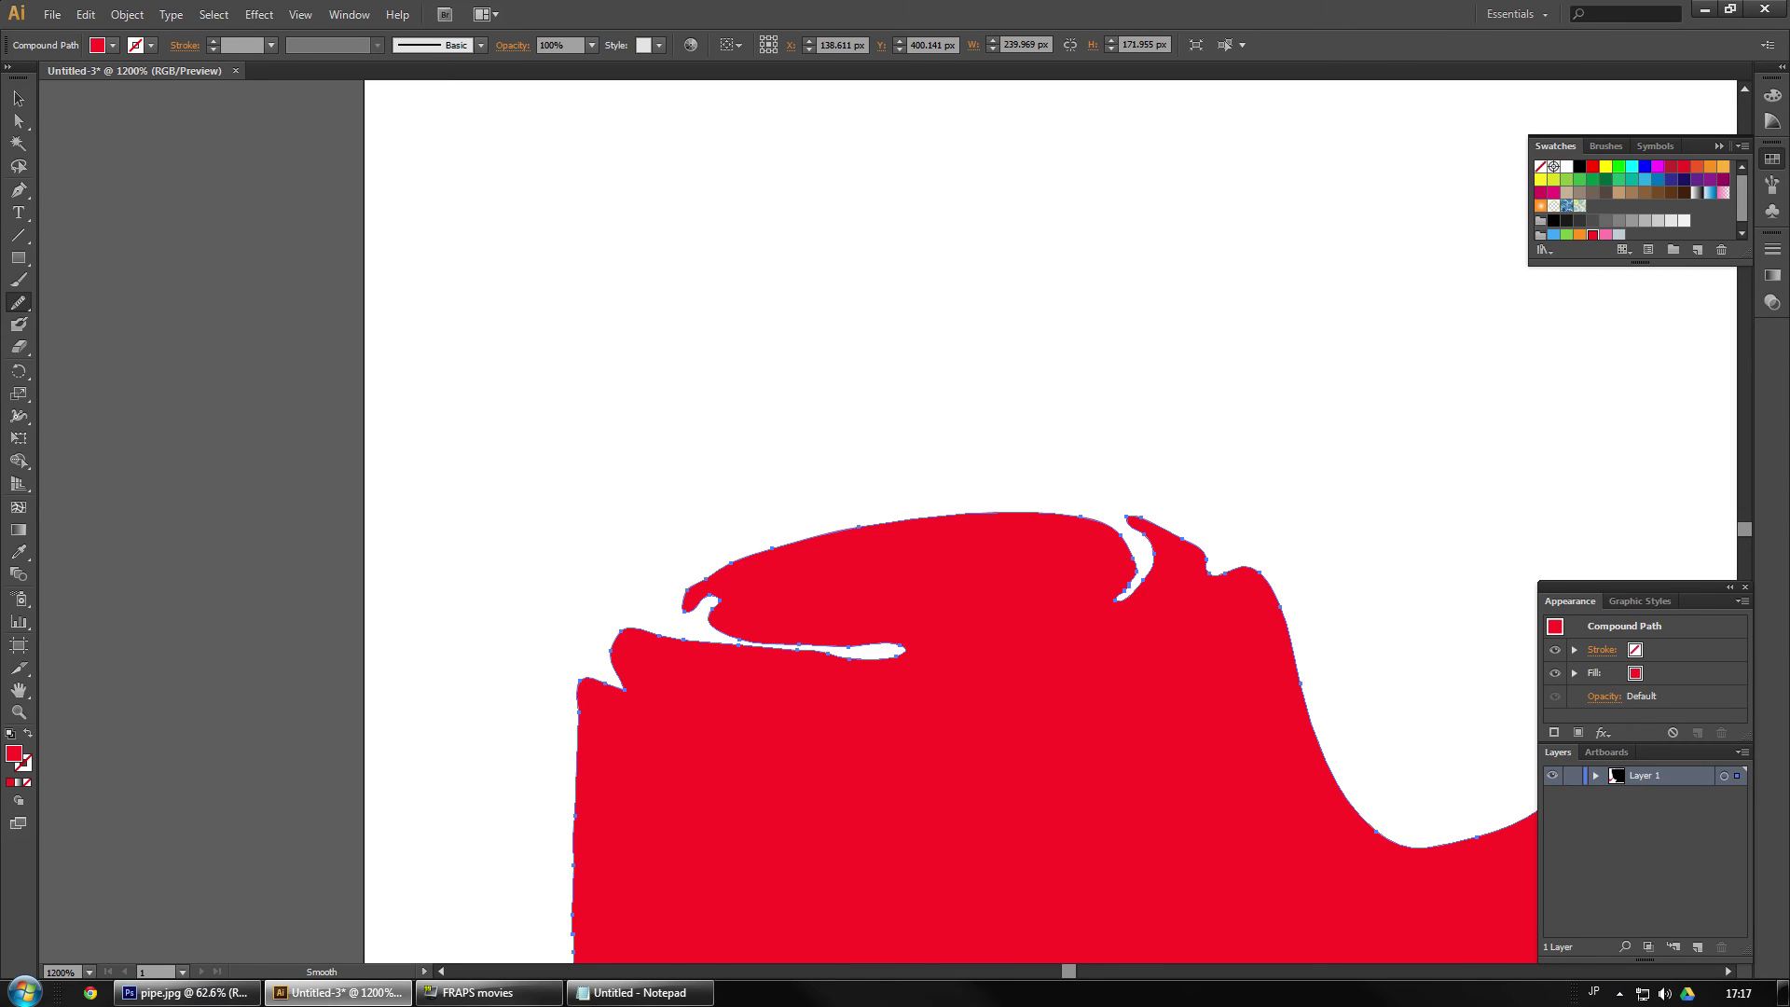
- Smooth the underside of the pipe's stem and the lower curve of its bowl with the Smooth tool, and deselect the pipe
scroll(623, 765, "down", 7)
scroll(650, 802, "up", 2)
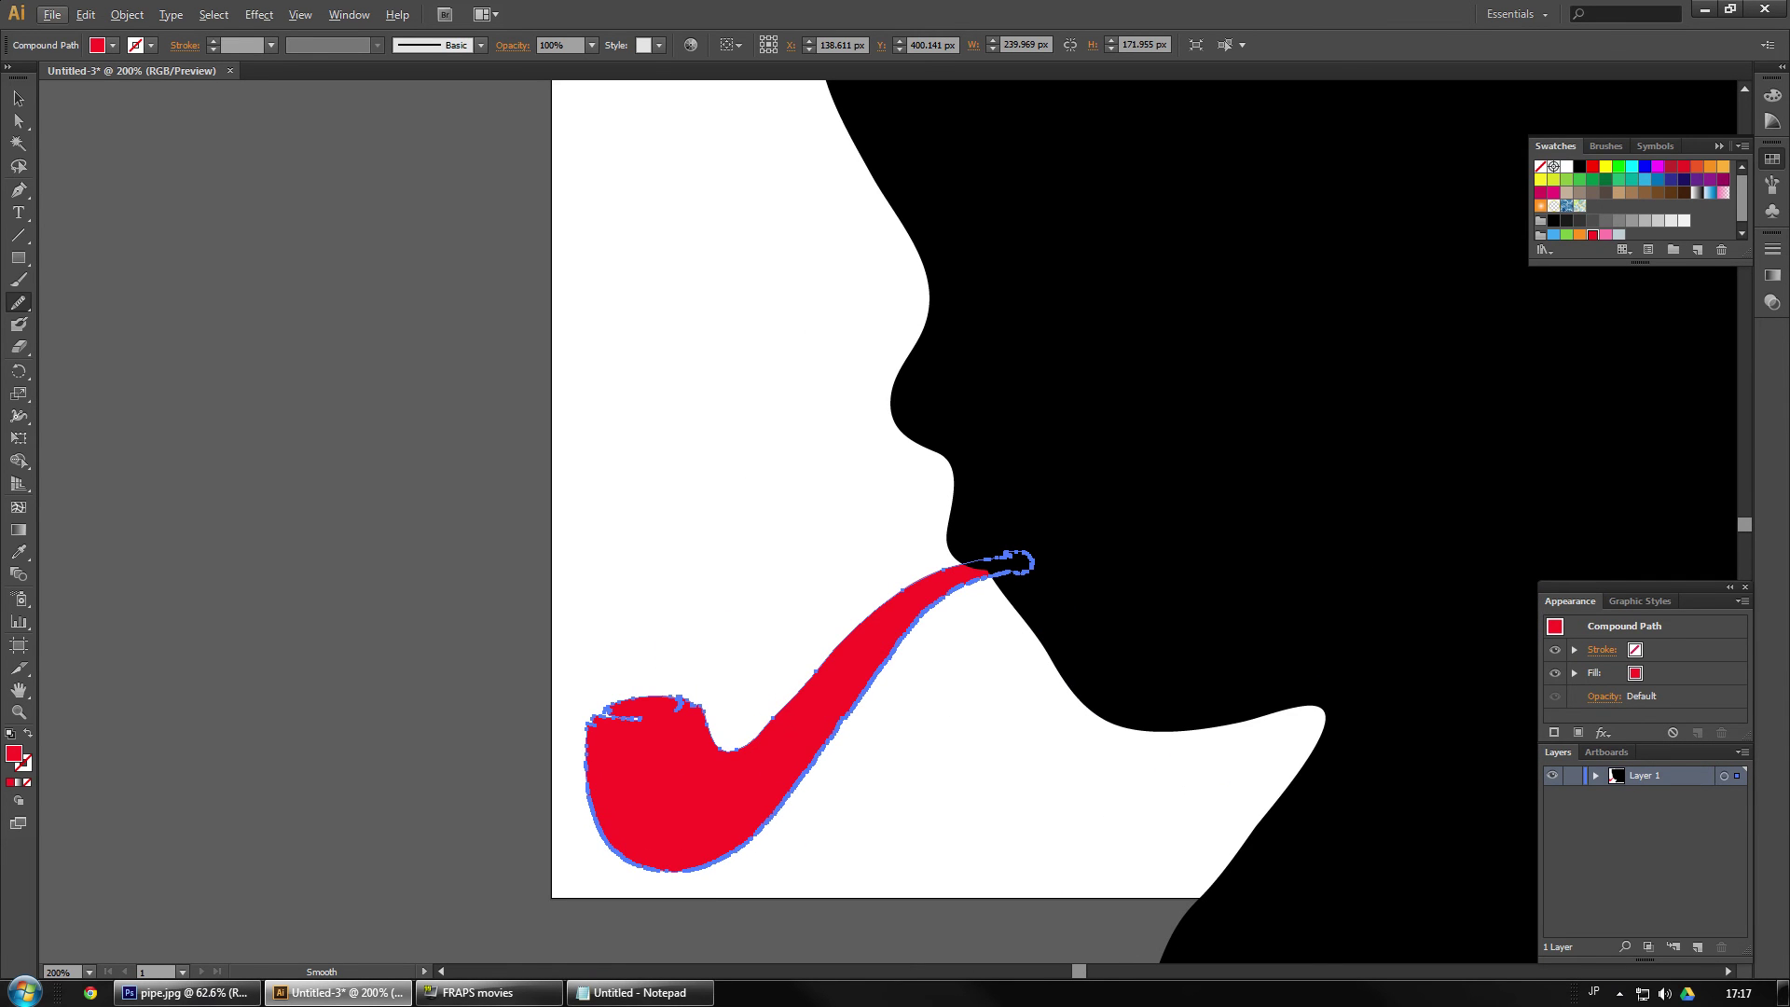
key("alt")
left_click_drag(905, 639, 970, 583)
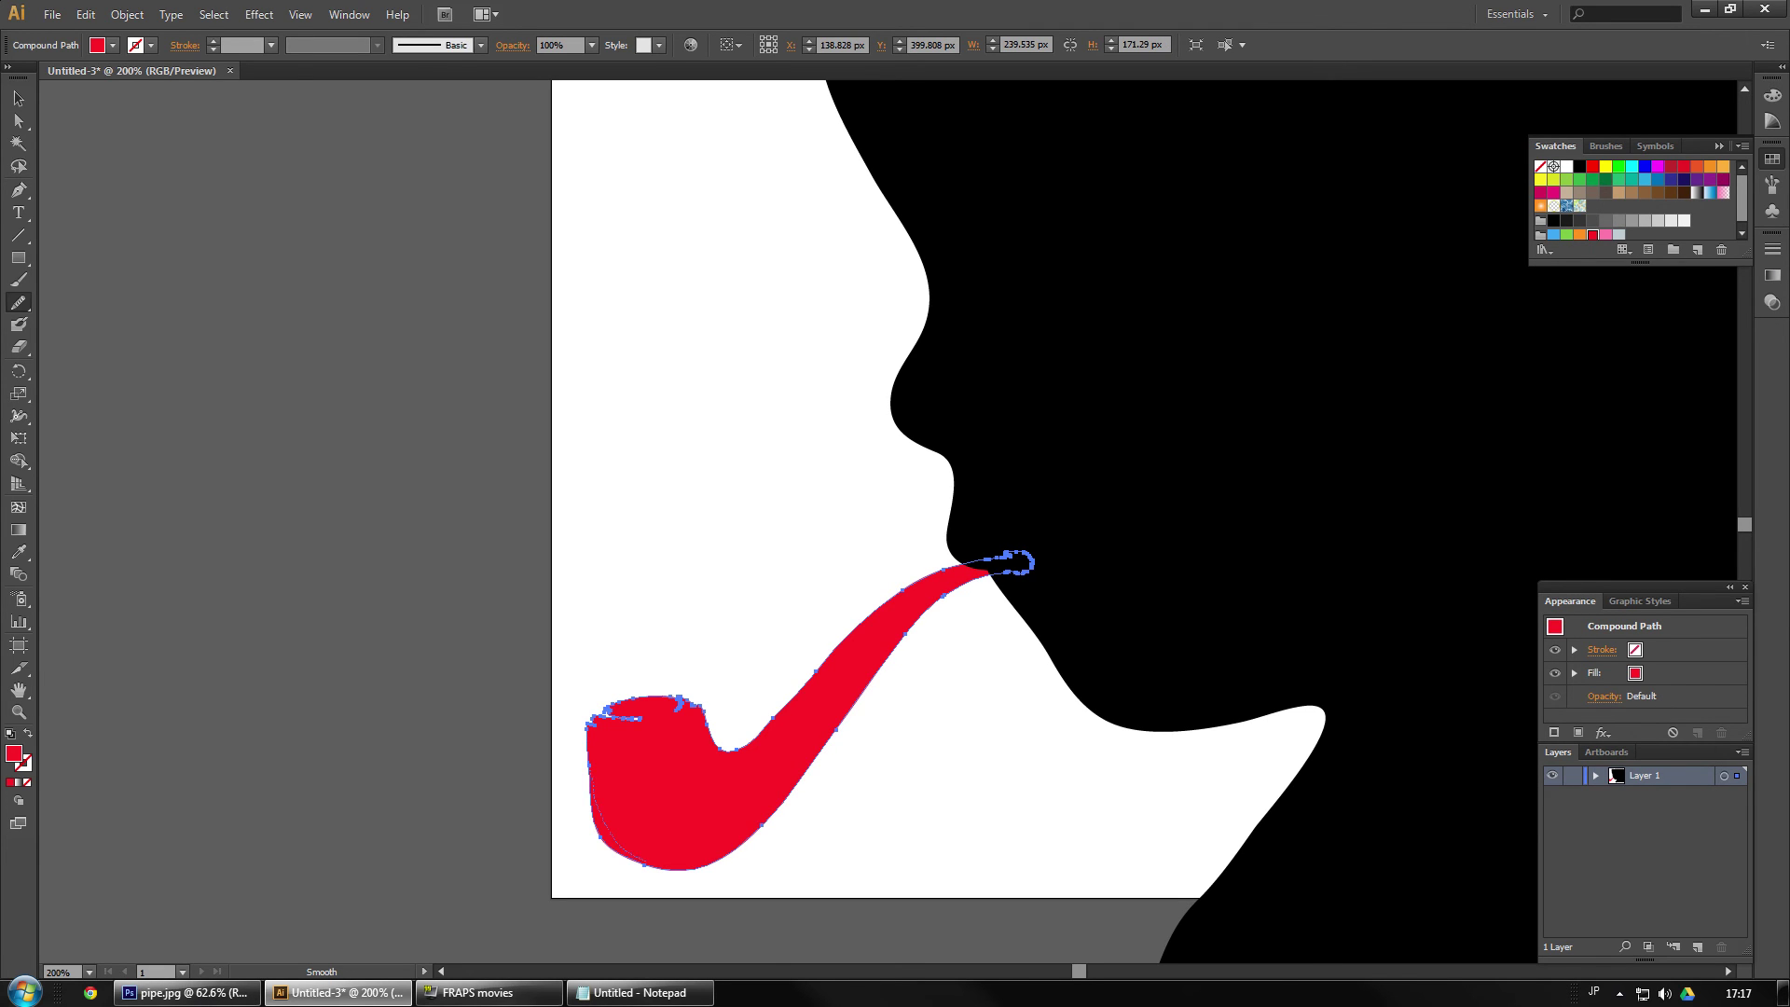
left_click_drag(591, 776, 735, 853)
left_click(24, 99)
key("ctrl+shift+a")
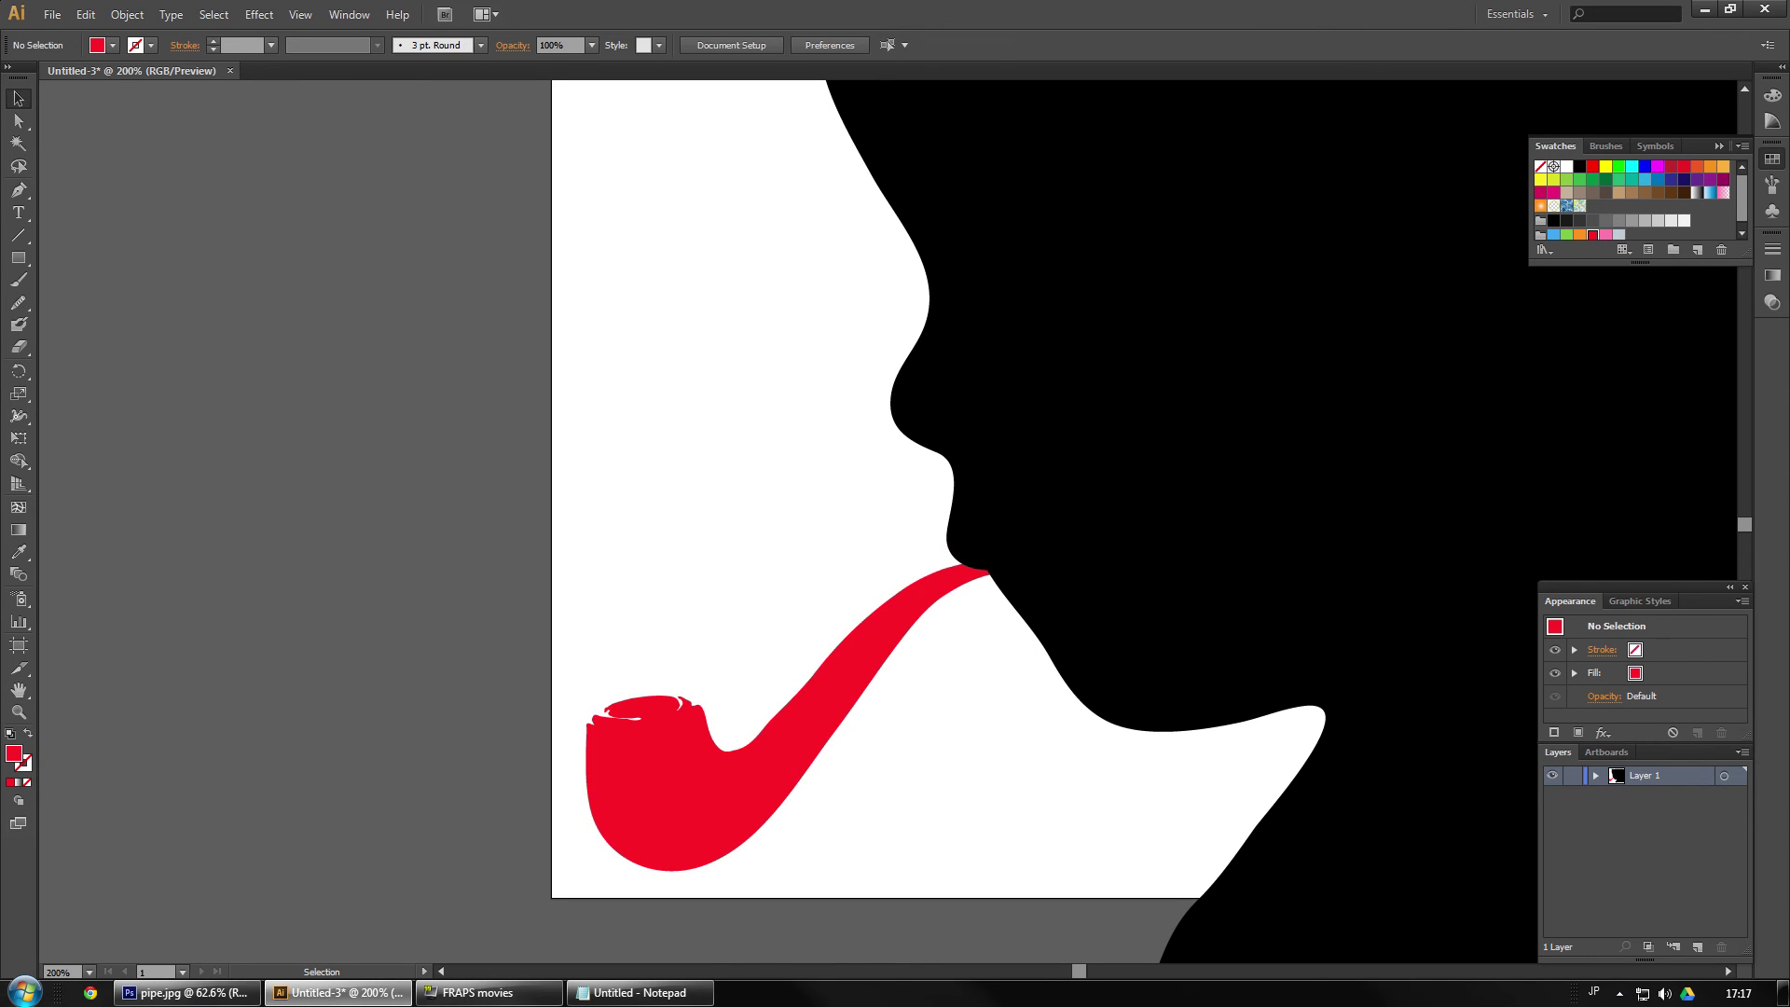
- Export the illustration to the desktop as the JPEG Untitled-3.jpg, limited to the artboard, in RGB at maximum quality
scroll(522, 576, "down", 2, "alt")
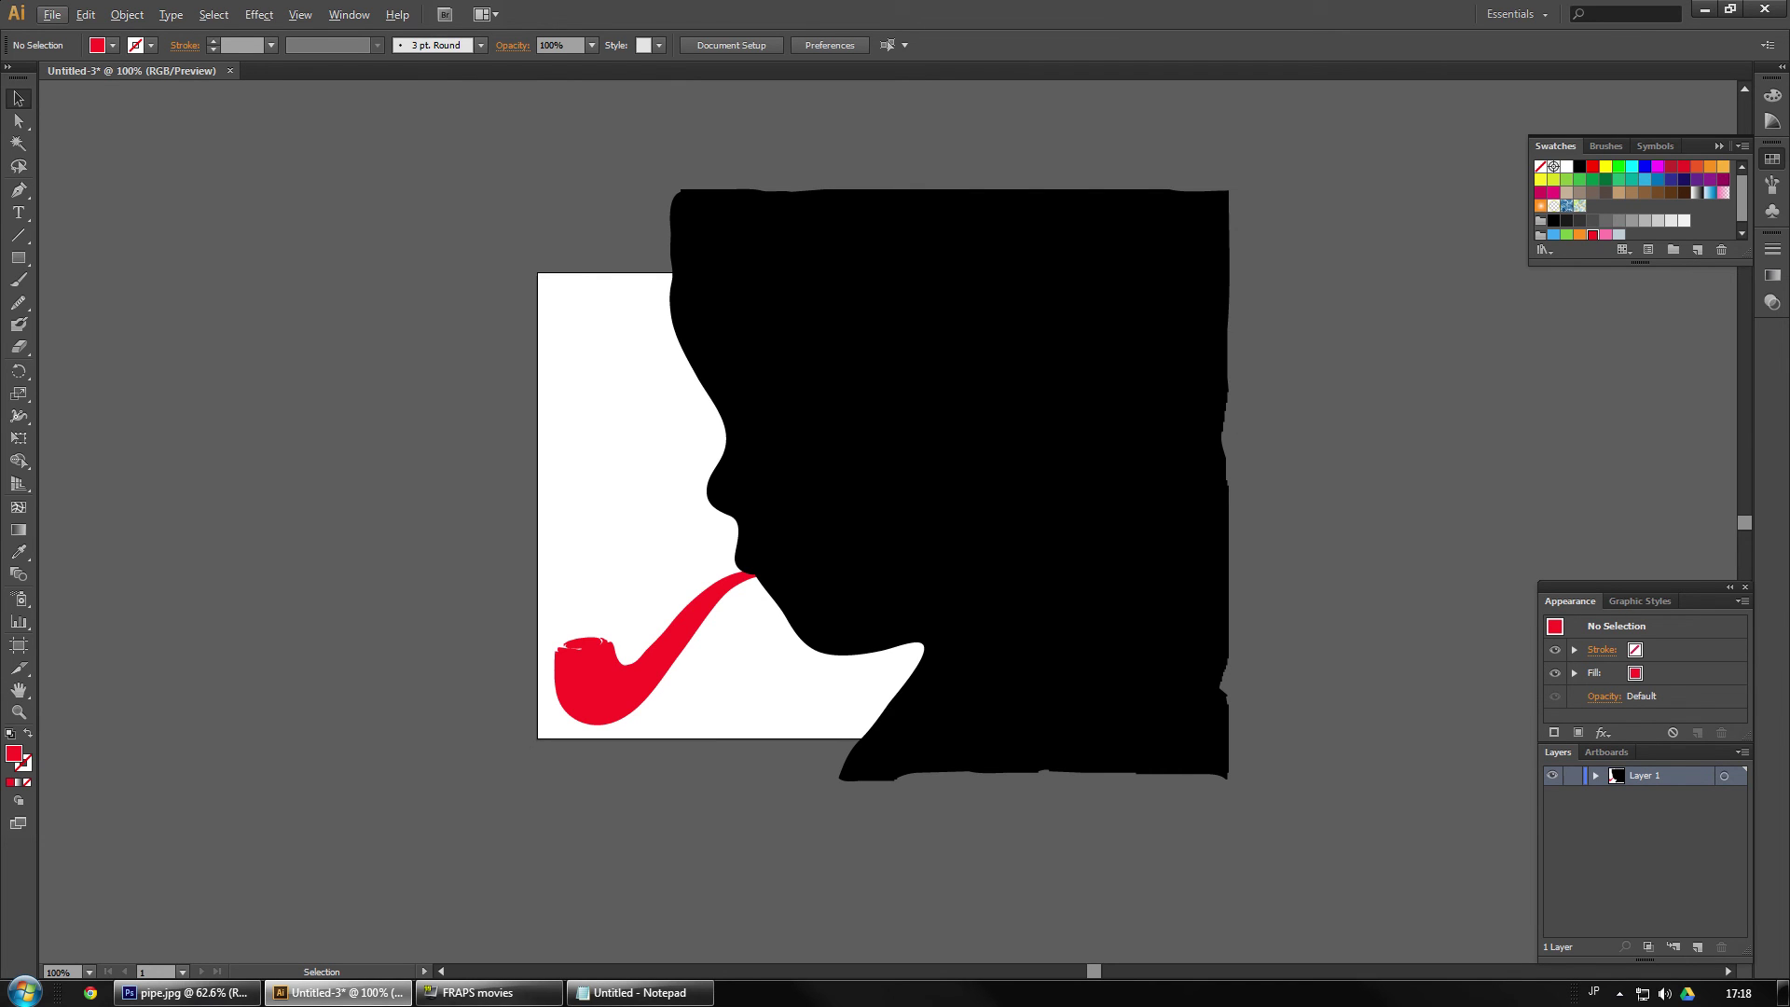
left_click(19, 645)
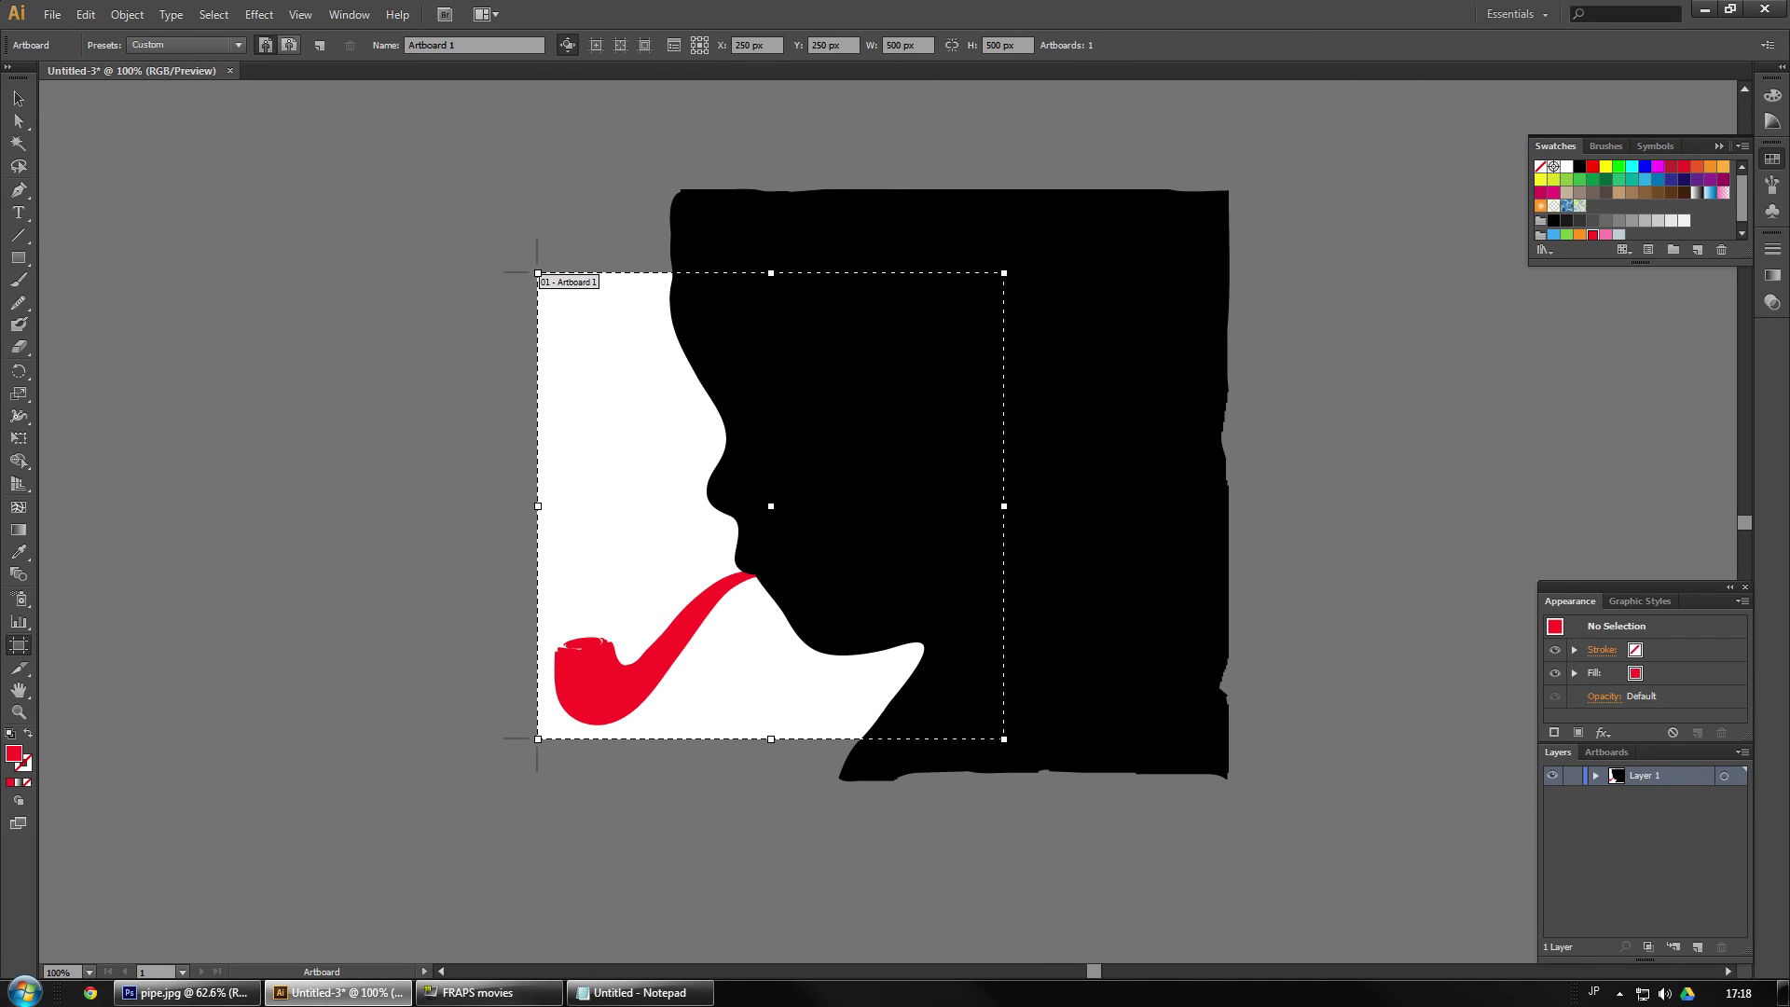
left_click(52, 14)
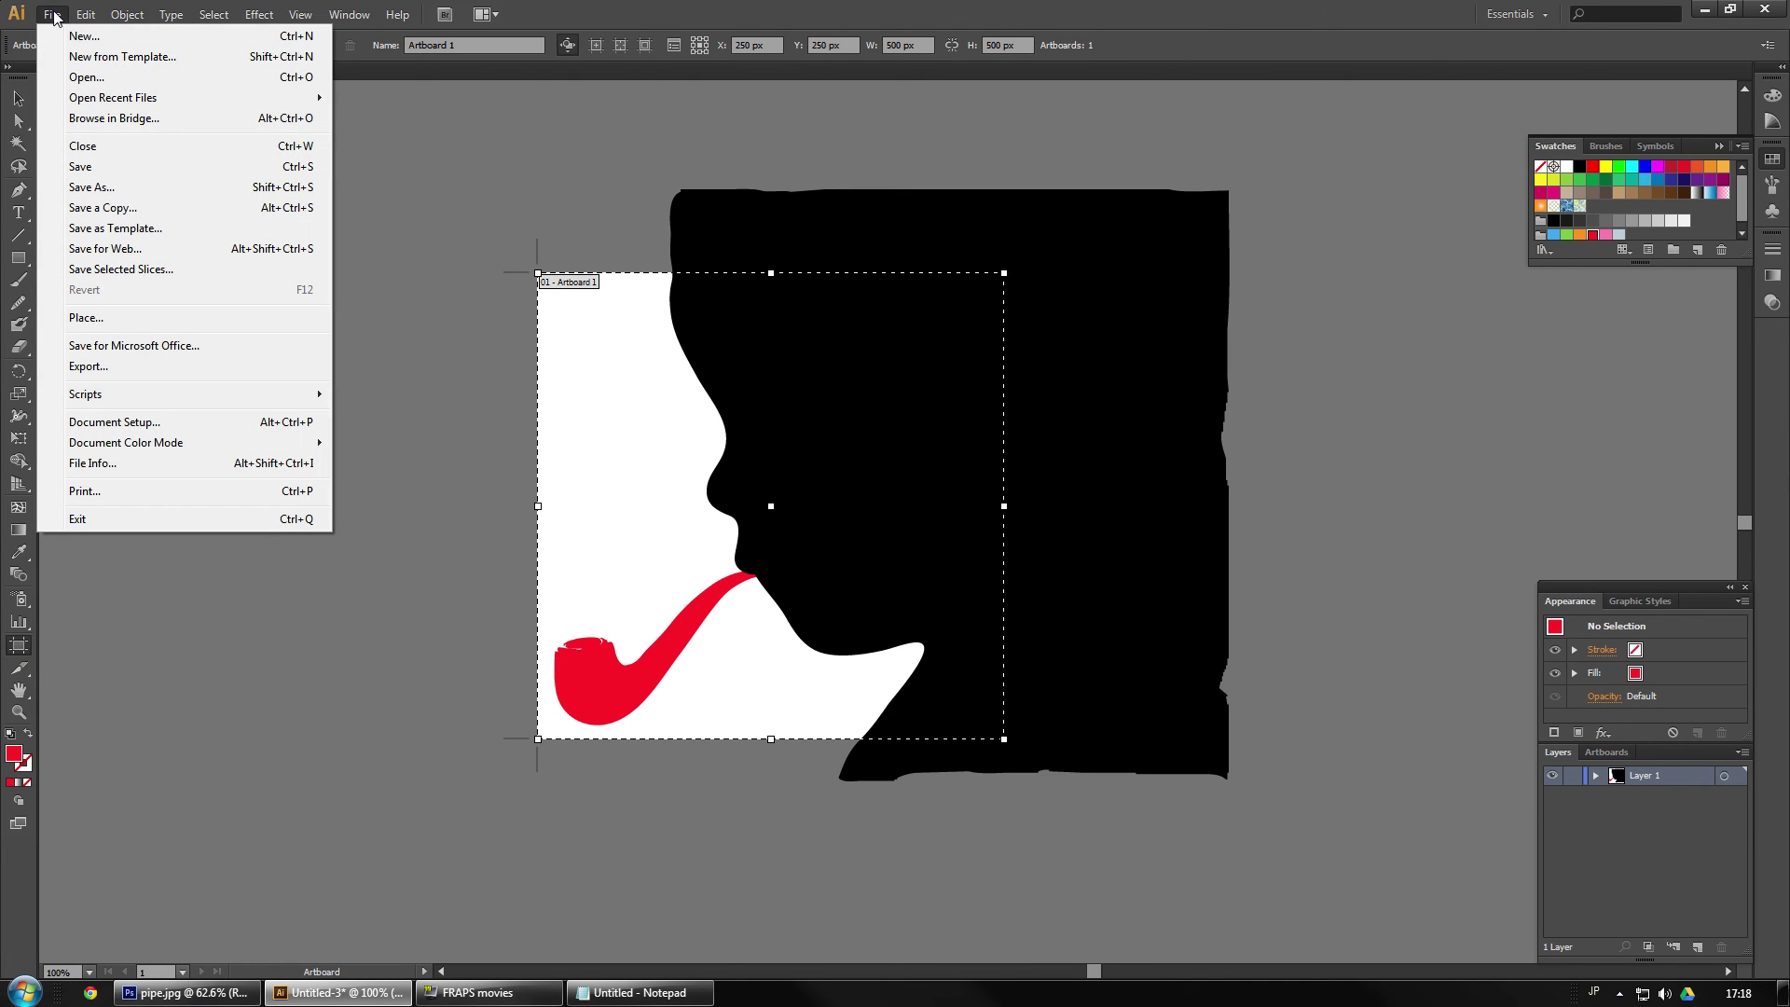
left_click(126, 366)
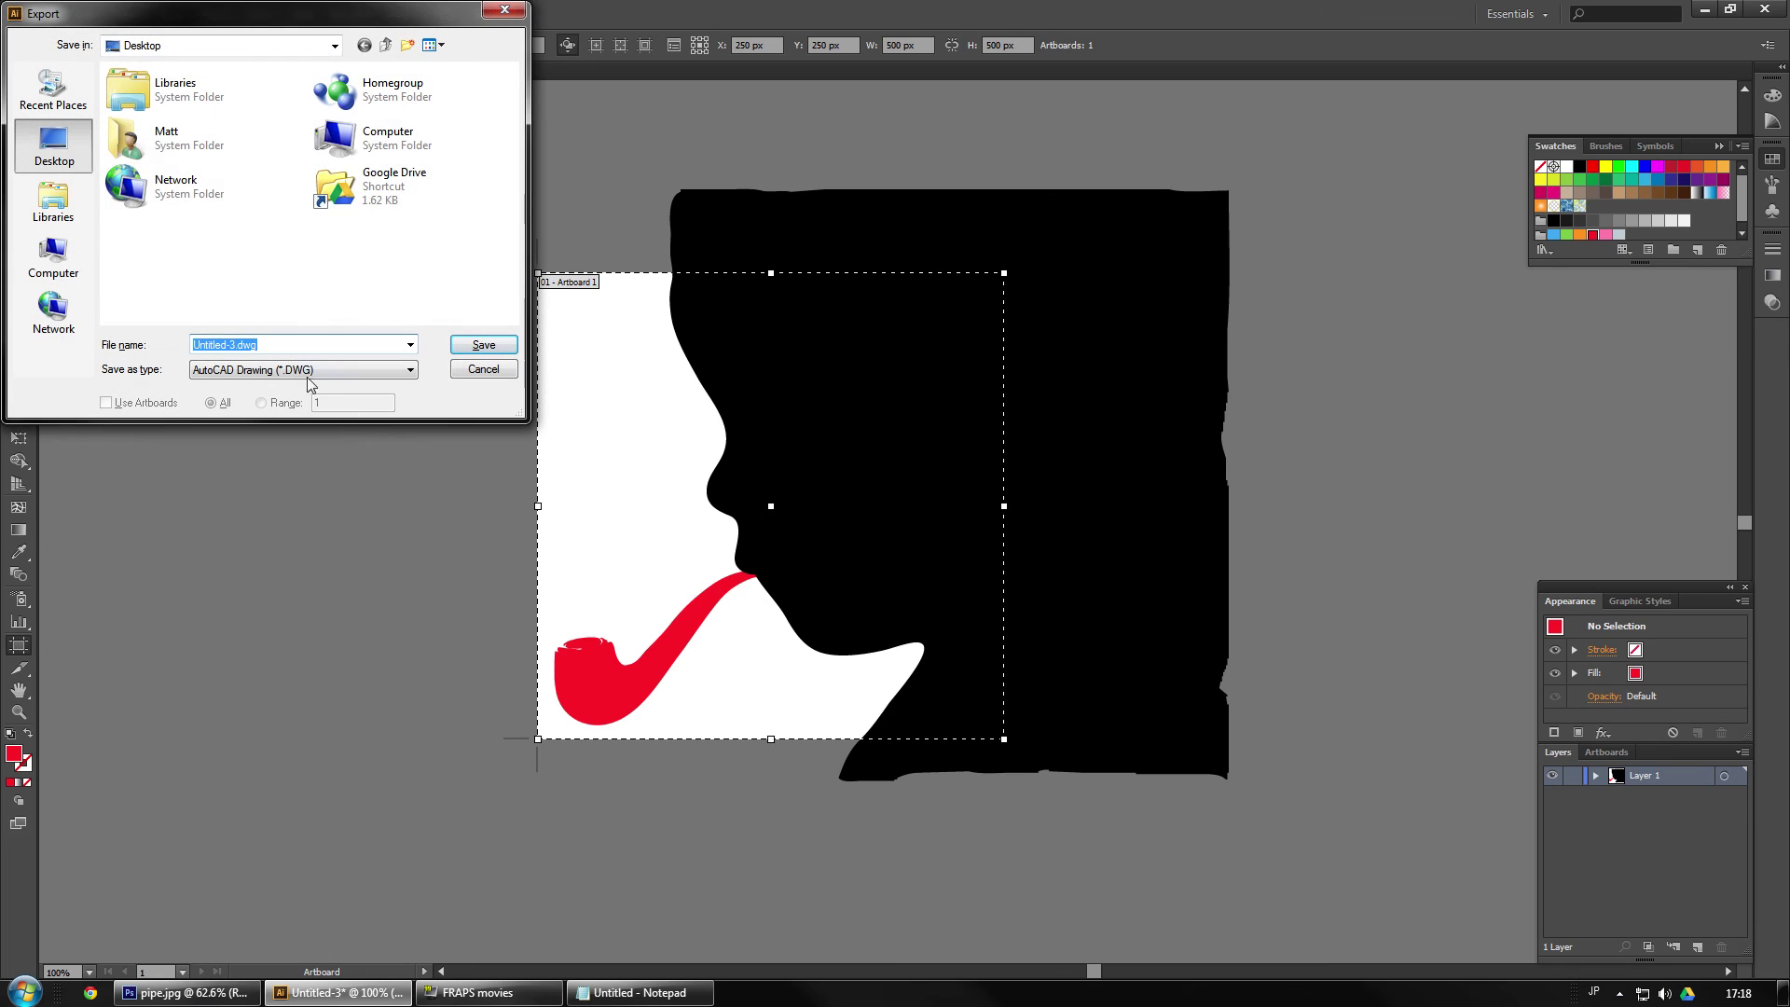
left_click(260, 373)
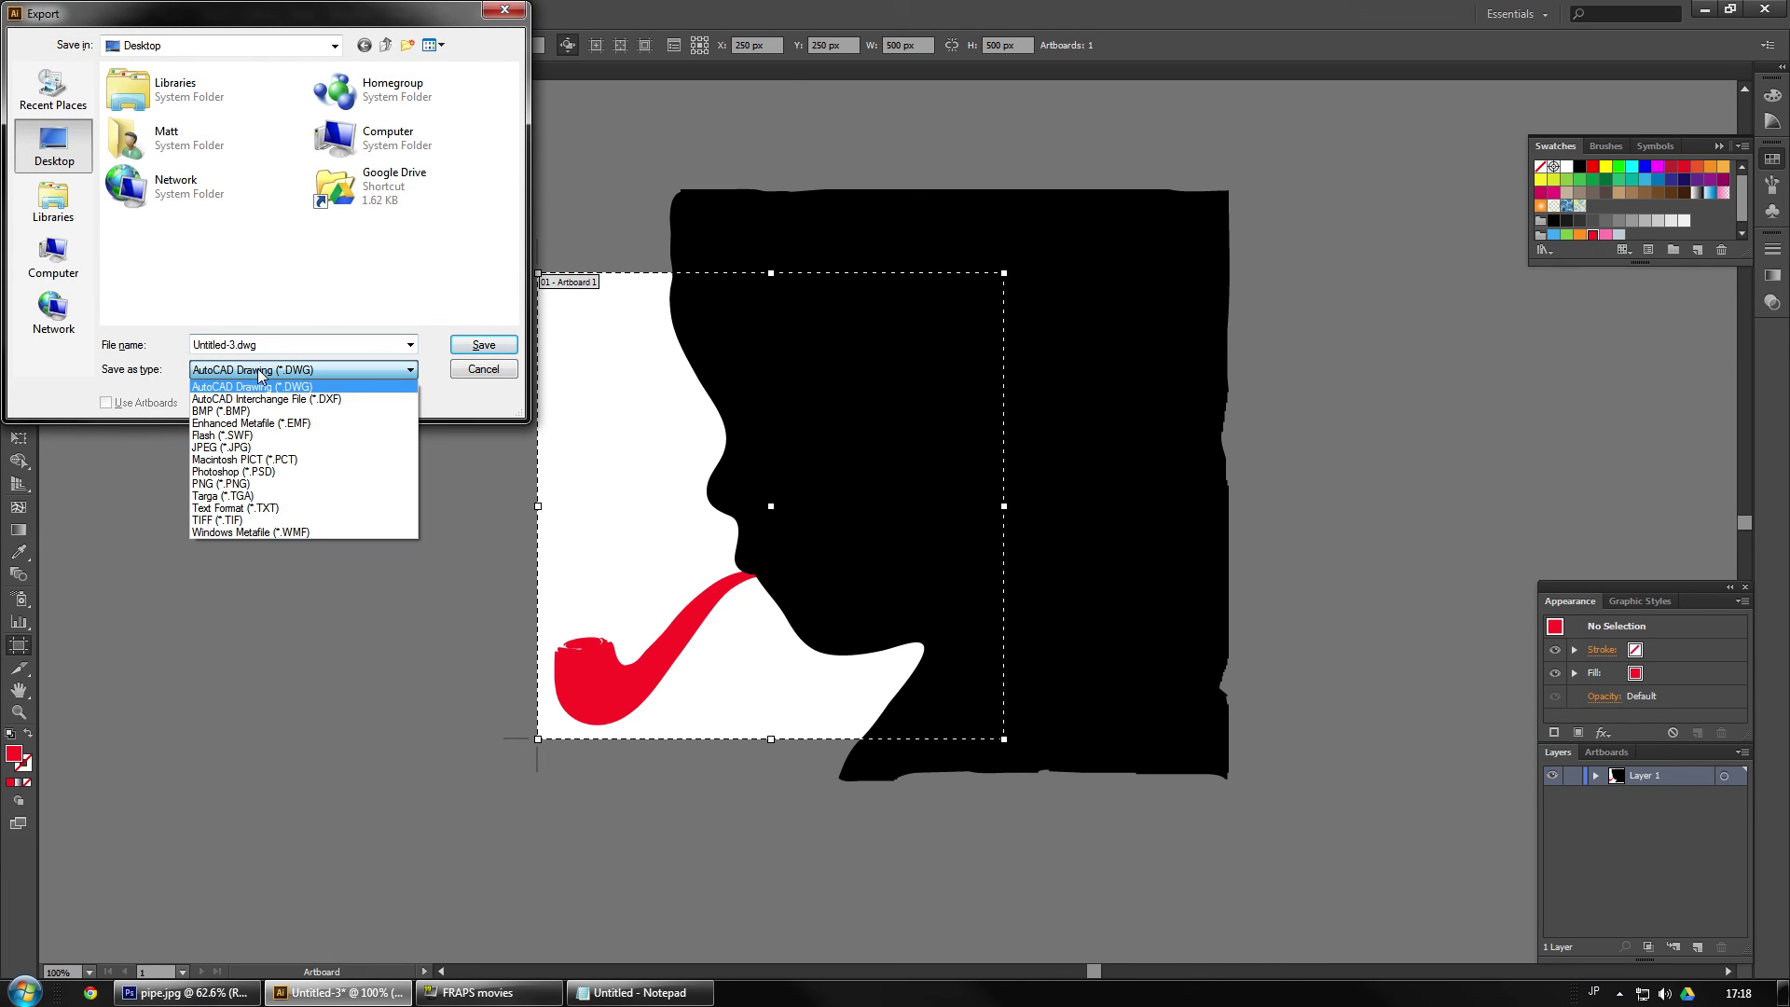
left_click(241, 447)
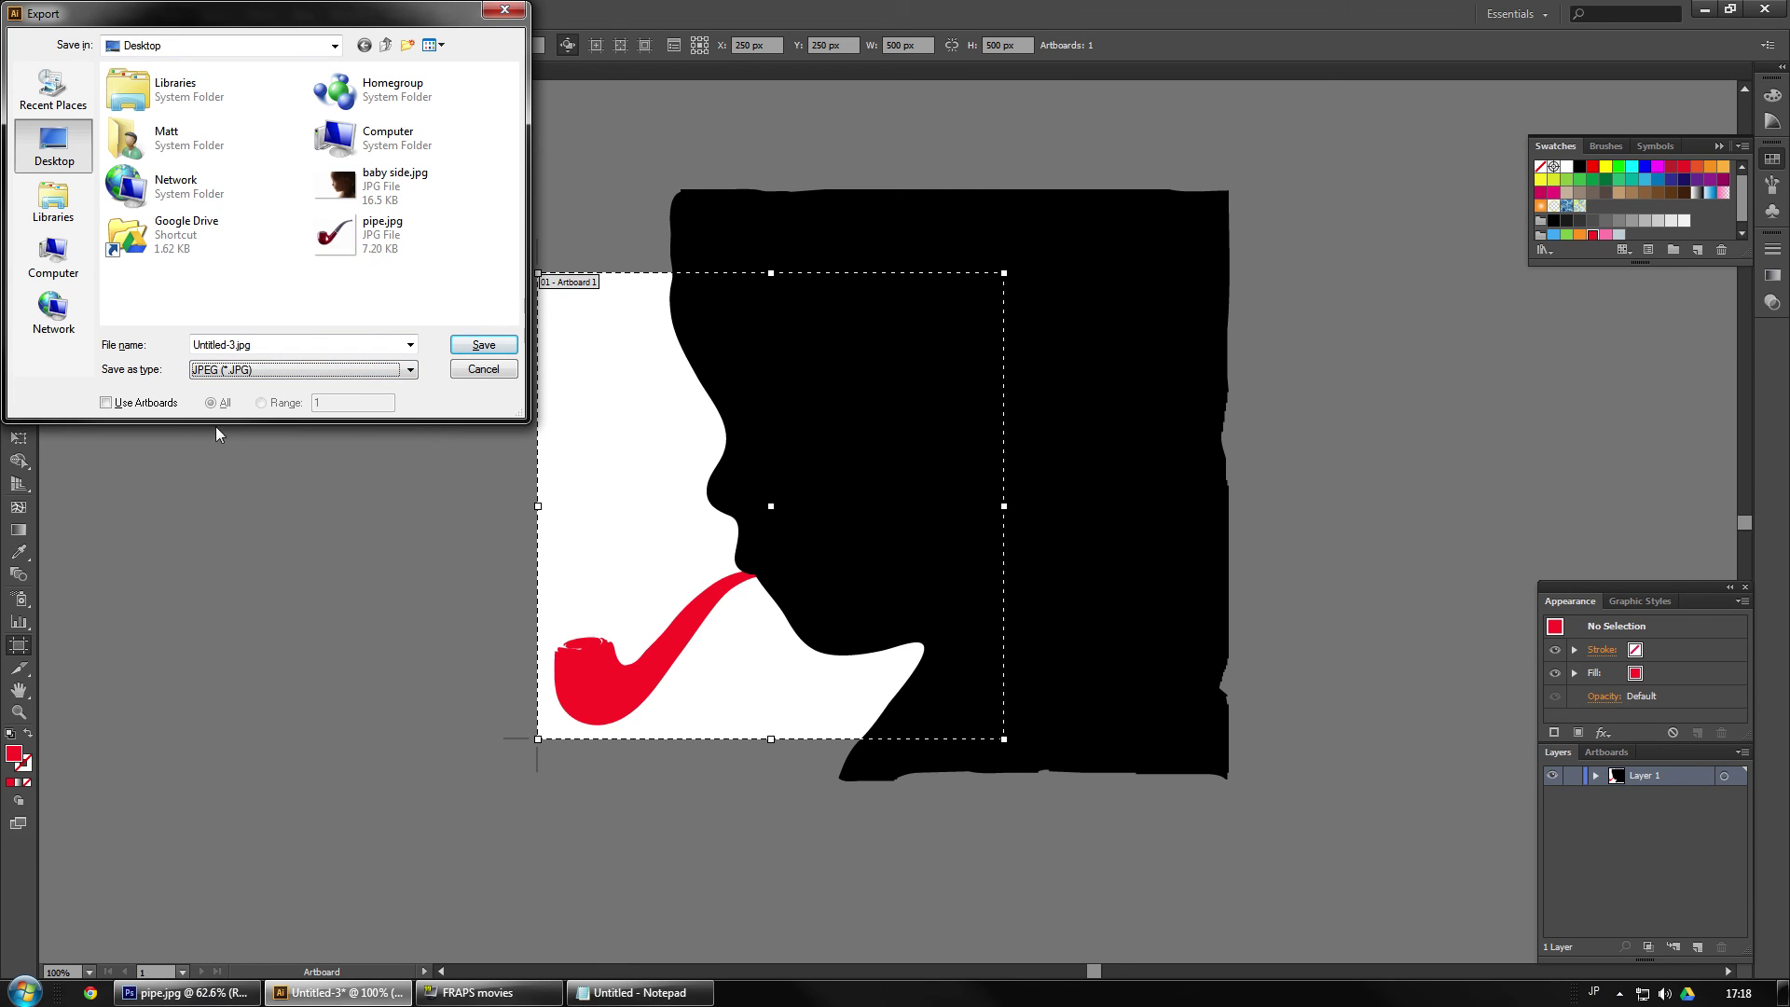
left_click(137, 403)
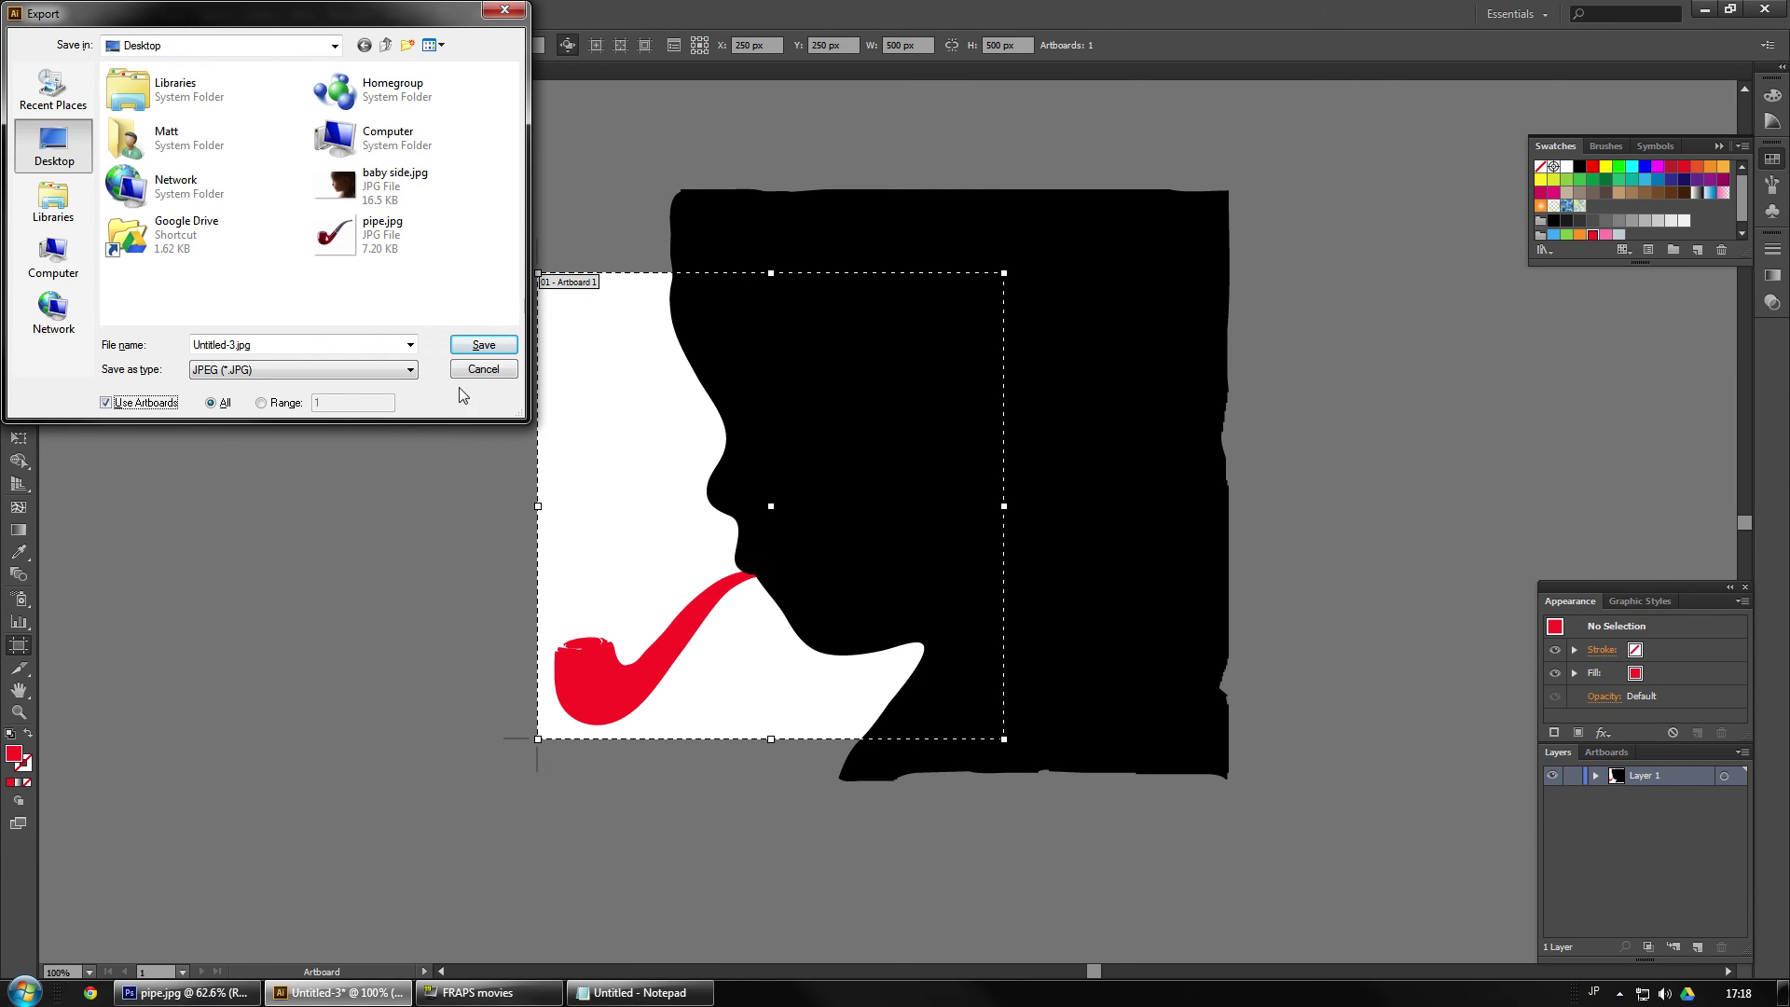
left_click(479, 345)
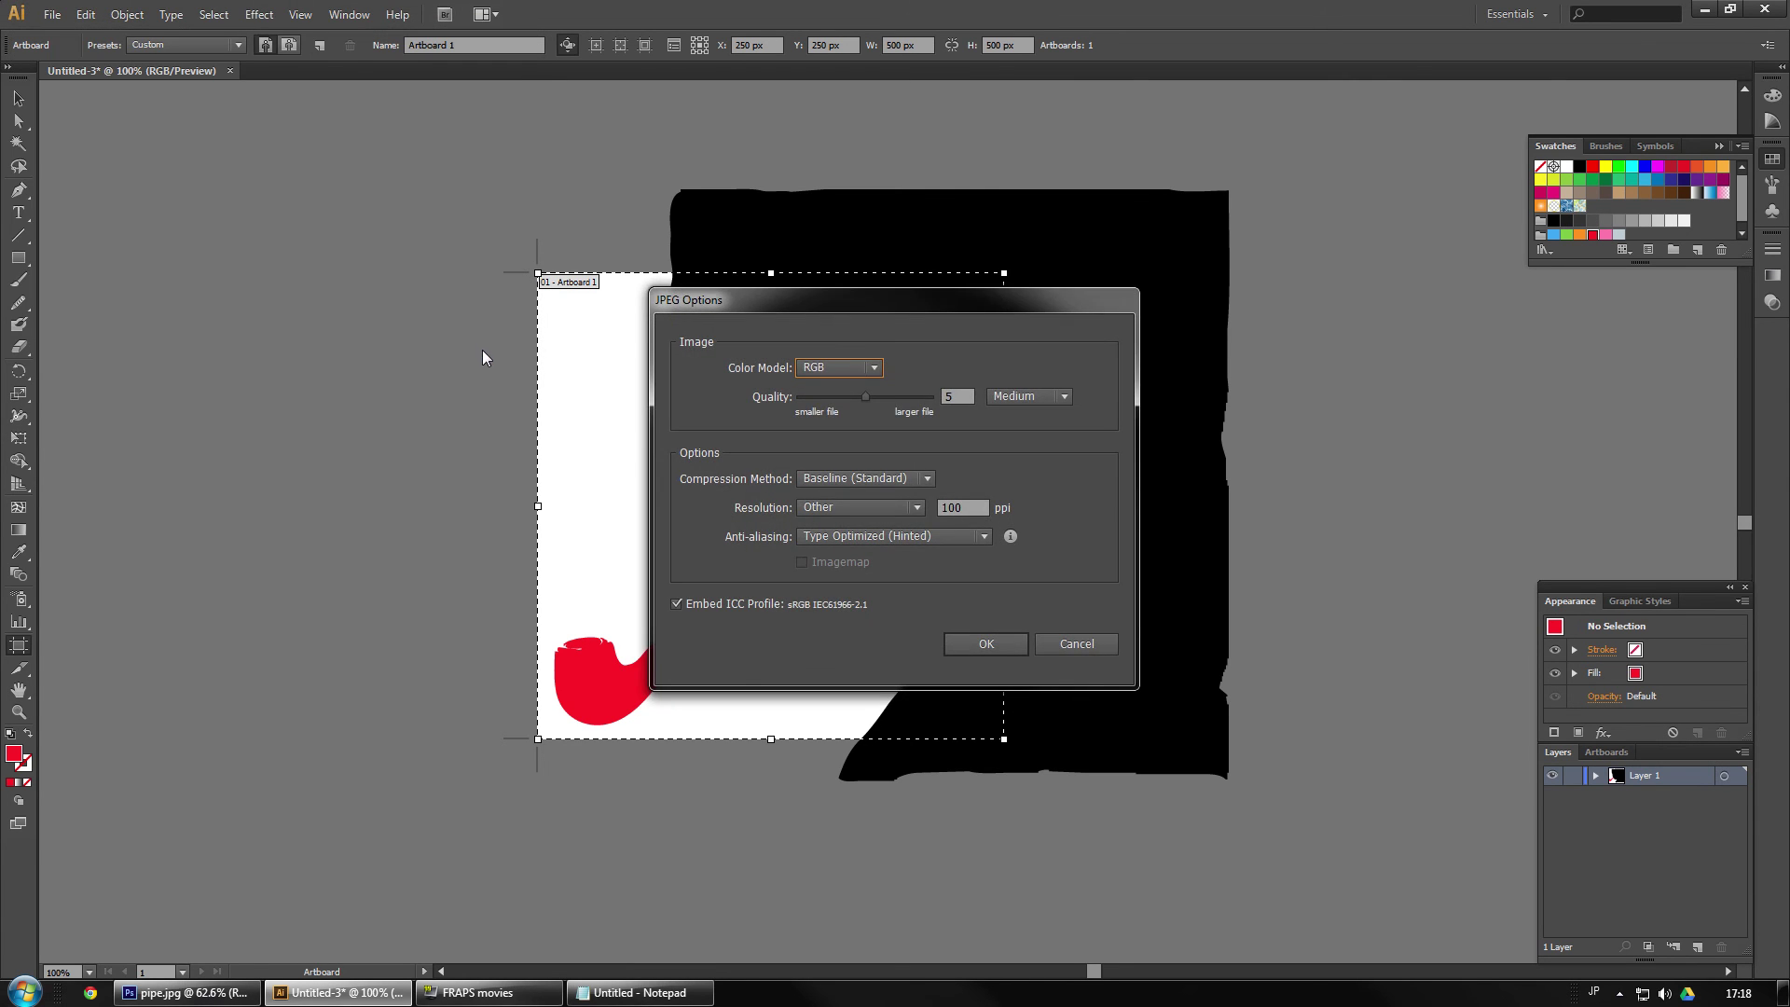
left_click_drag(870, 394, 938, 399)
left_click(987, 646)
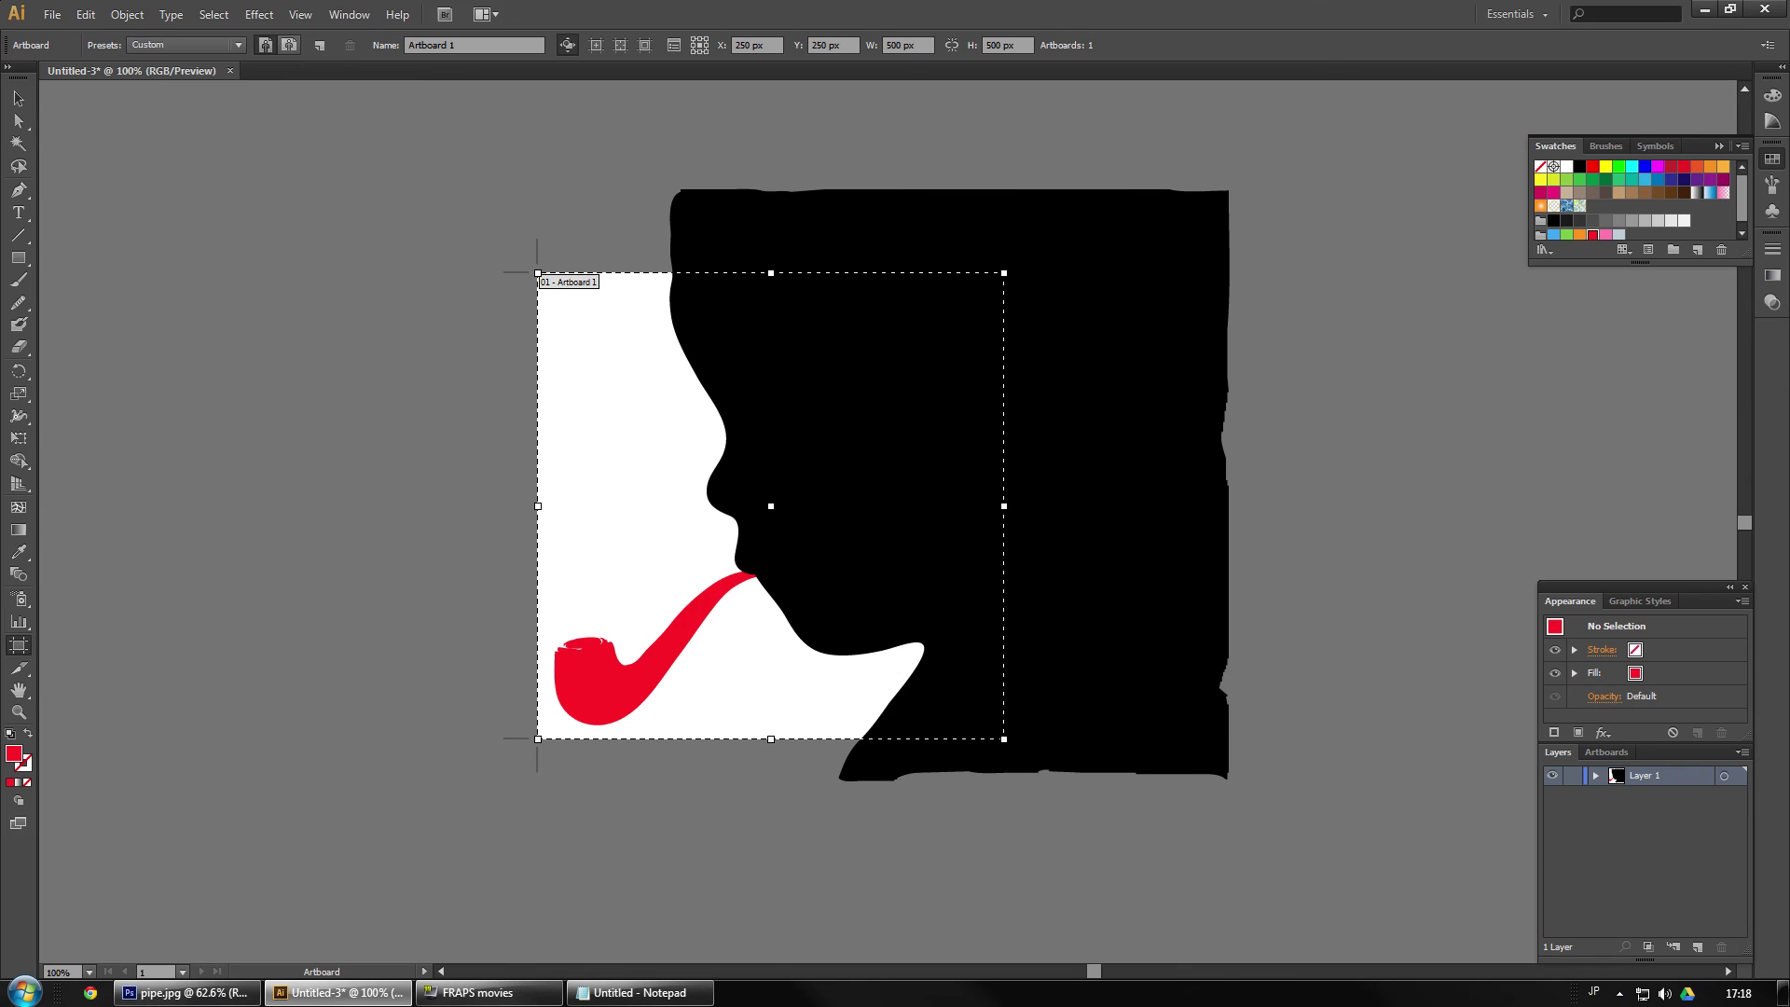
- Open the exported Untitled-3-01.jpg from the desktop to check the finished image, close it and return to Illustrator
left_click(1783, 993)
left_click(47, 337)
double_click(46, 338)
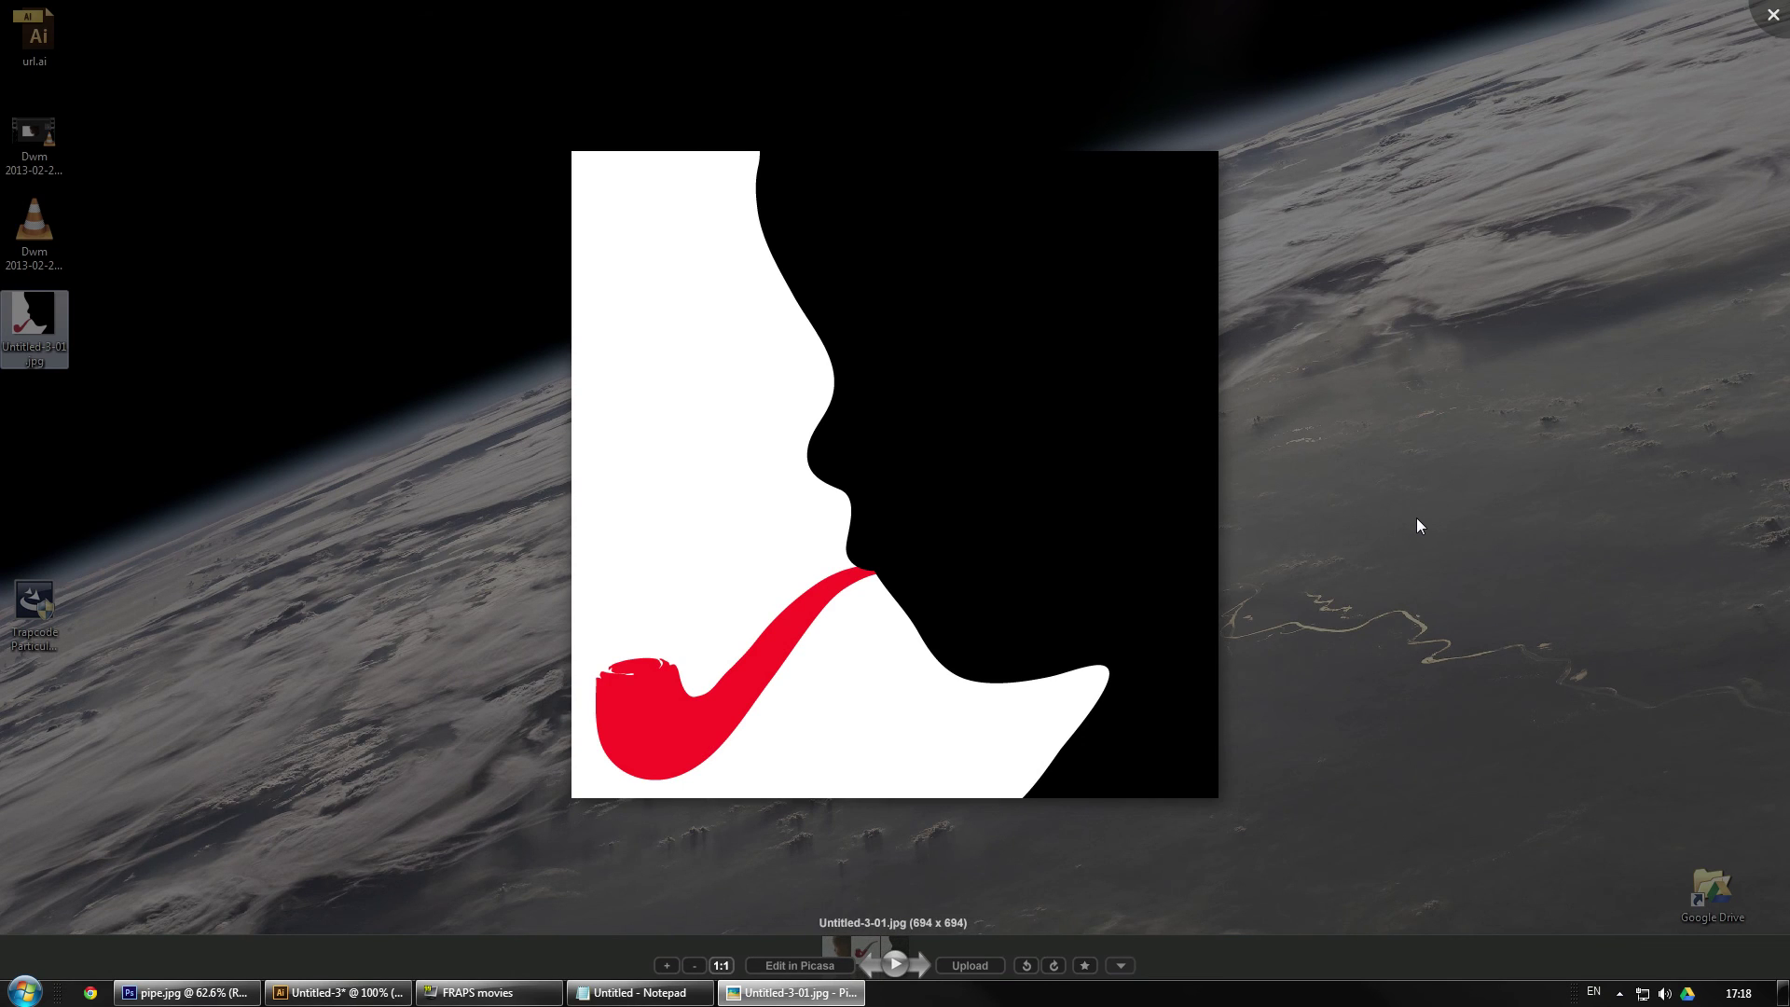
key("Escape")
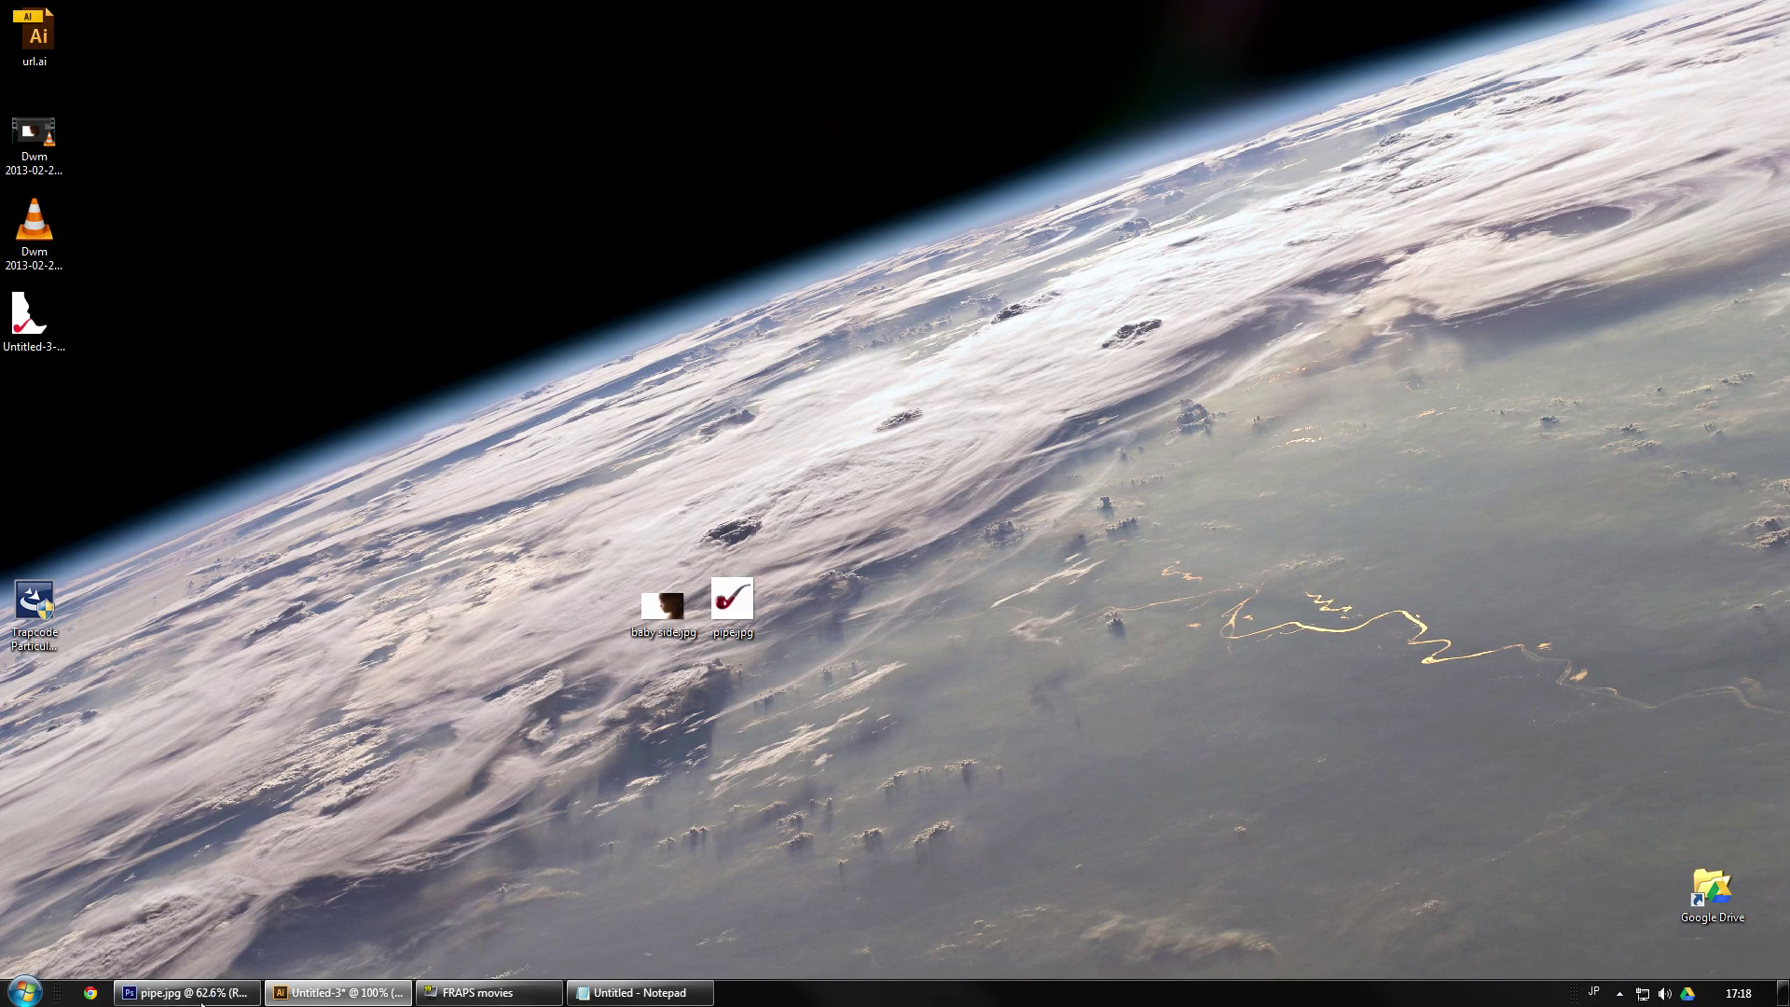
left_click(201, 1002)
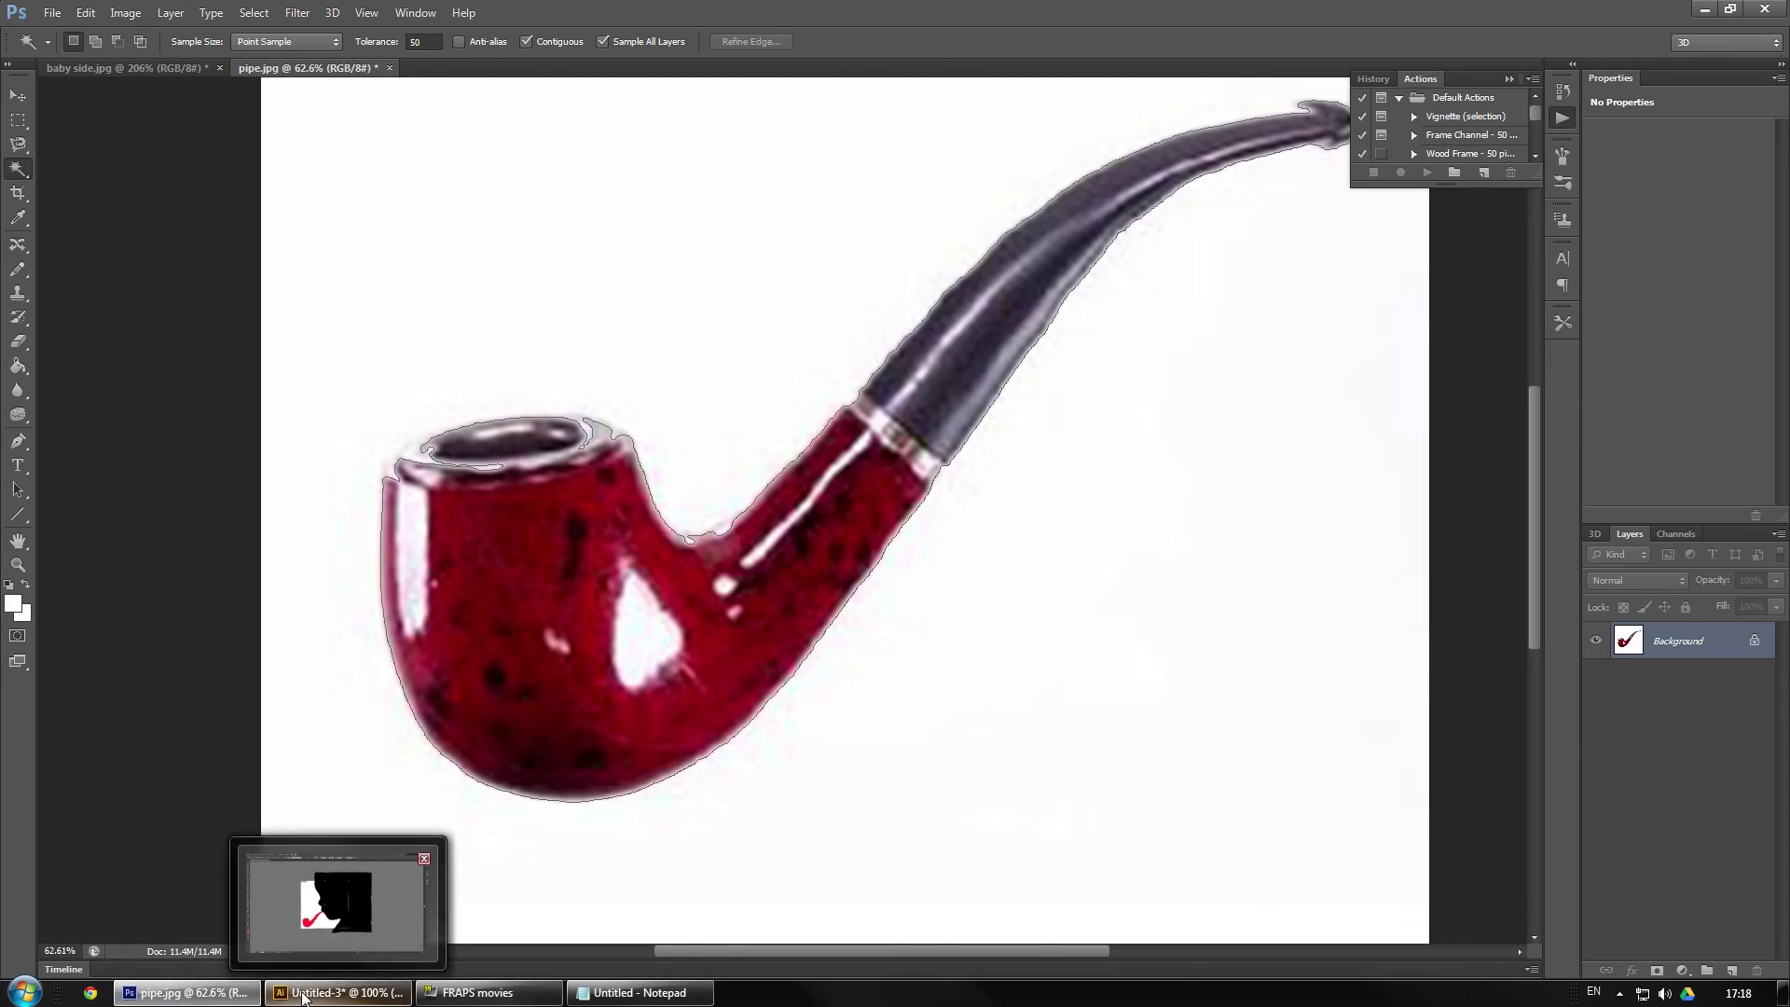
left_click(303, 996)
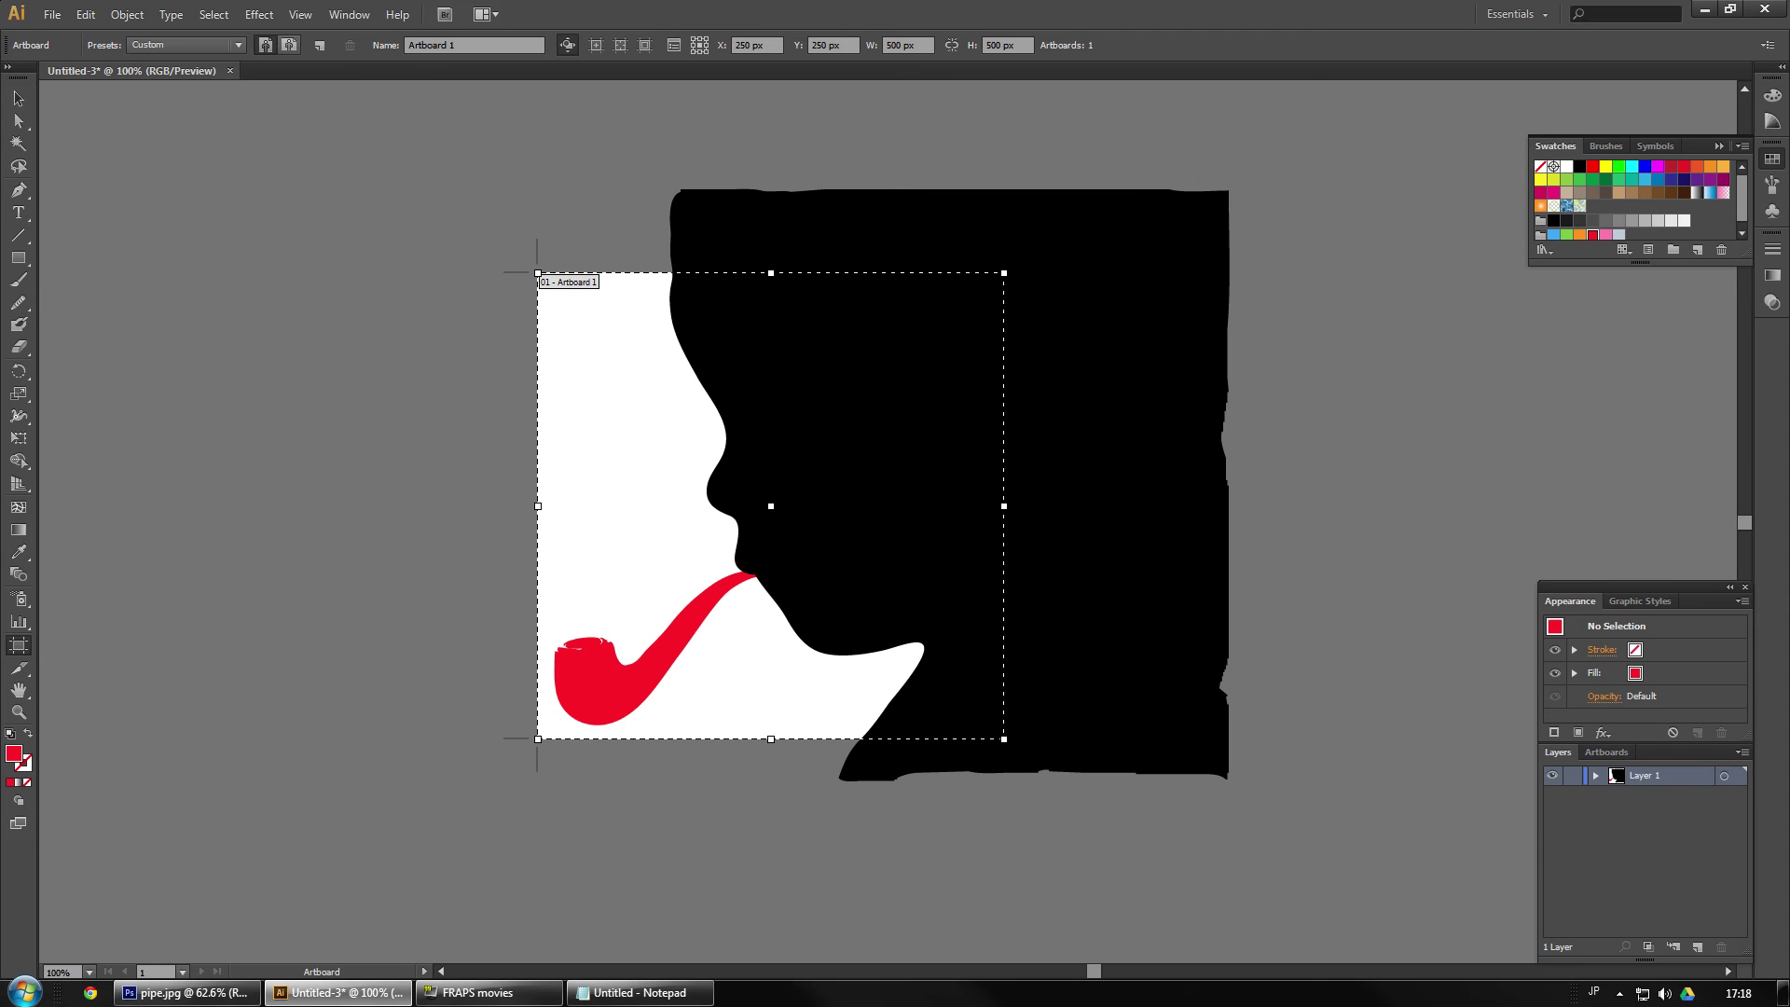